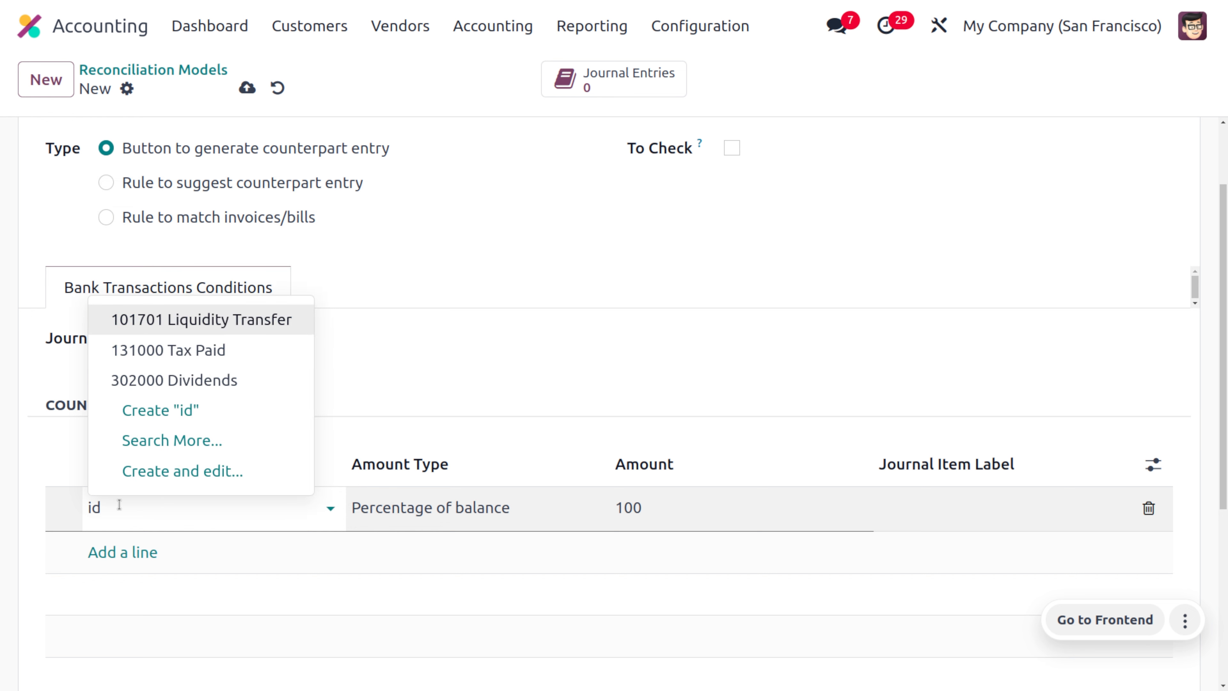
Set the counterpart entry's account to Cash Discount Loss in the new reconciliation model
{"action": "key", "text": "BackSpace"}
{"action": "key", "text": "BackSpace"}
{"action": "type", "text": "disc"}
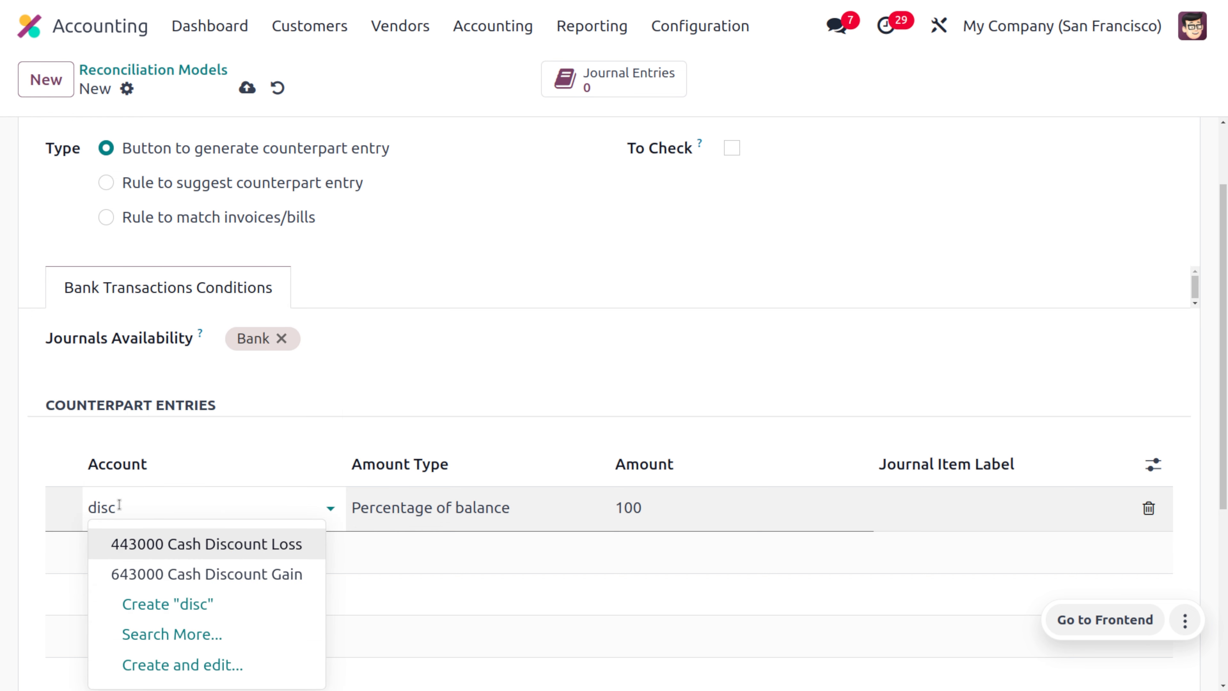
{"action": "key", "text": "Return"}
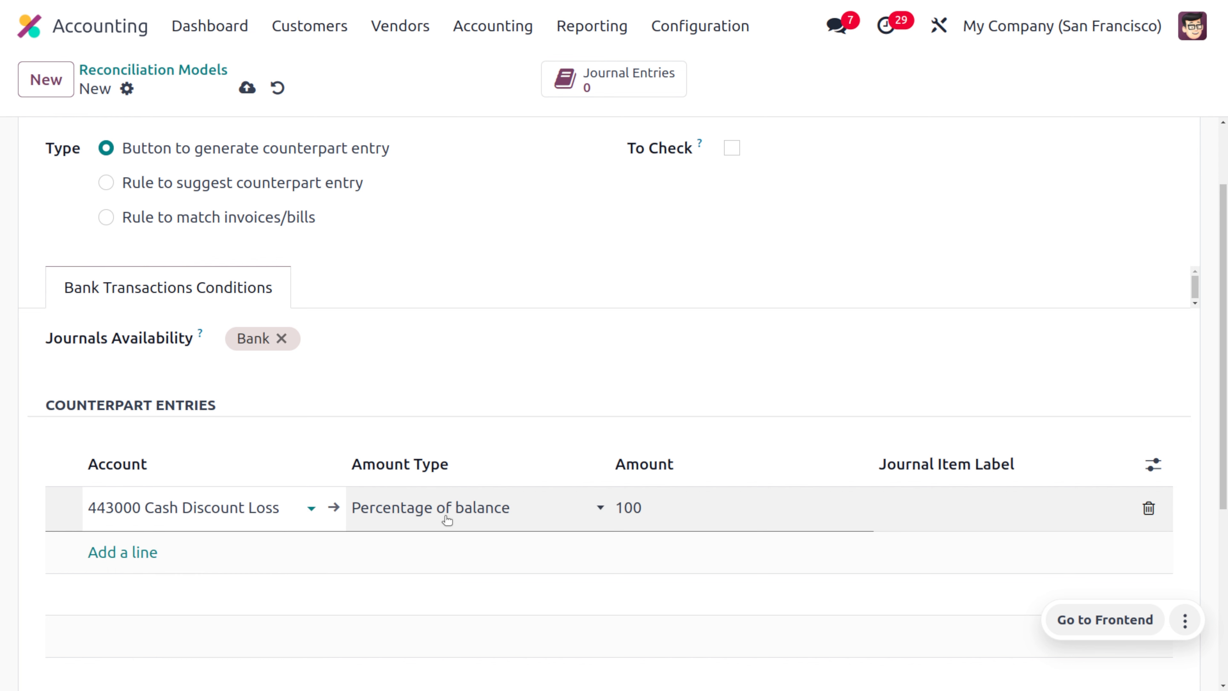
Set the counterpart entry's amount type to Percentage of statement line and save the Discount reconciliation model
{"action": "left_click", "coordinate": [444, 515]}
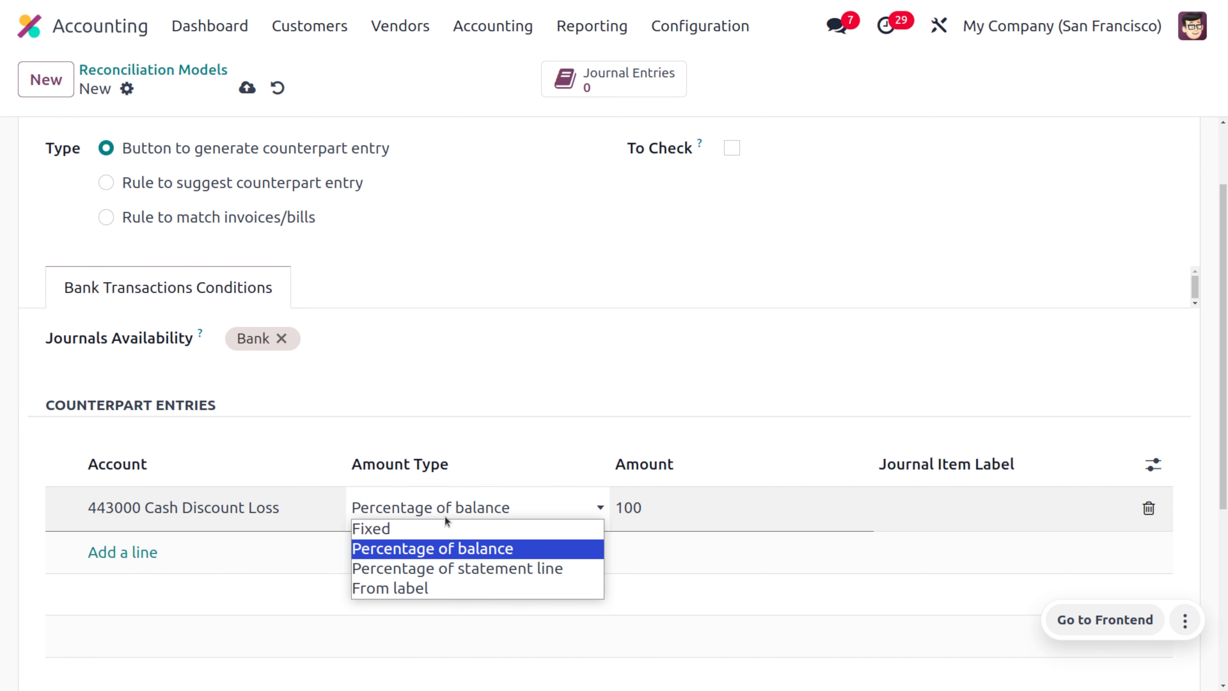
{"action": "left_click", "coordinate": [460, 573]}
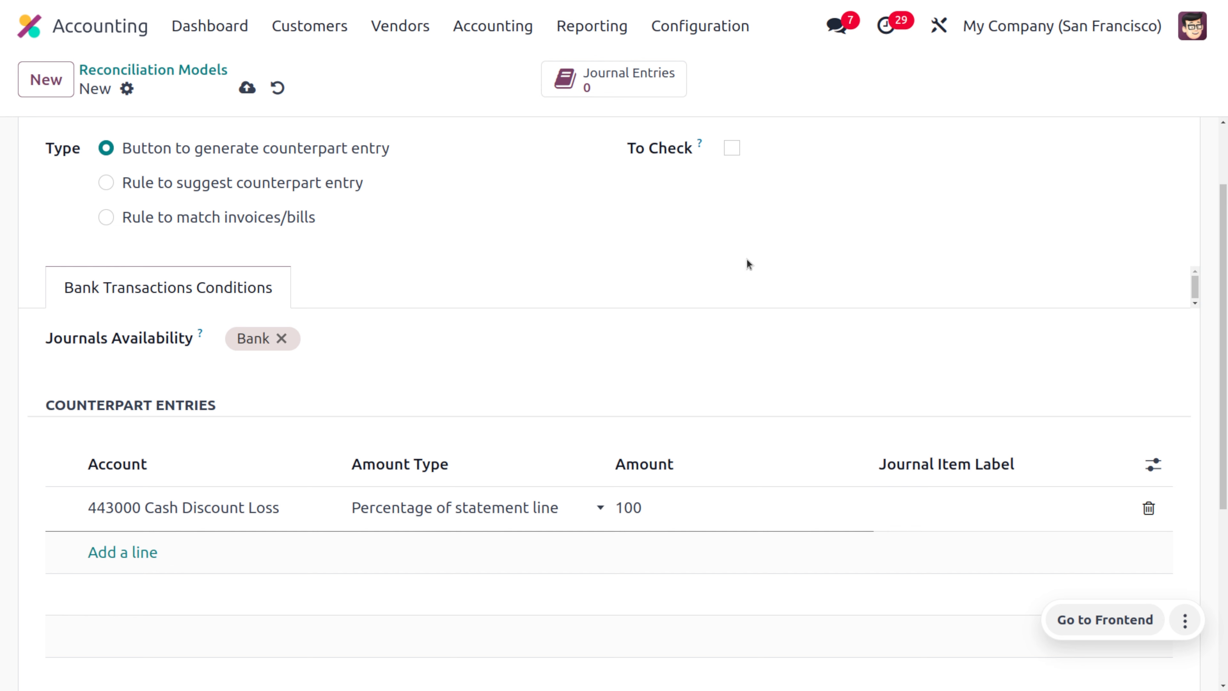
{"action": "scroll", "coordinate": [724, 253], "scroll_direction": "up", "scroll_amount": 2}
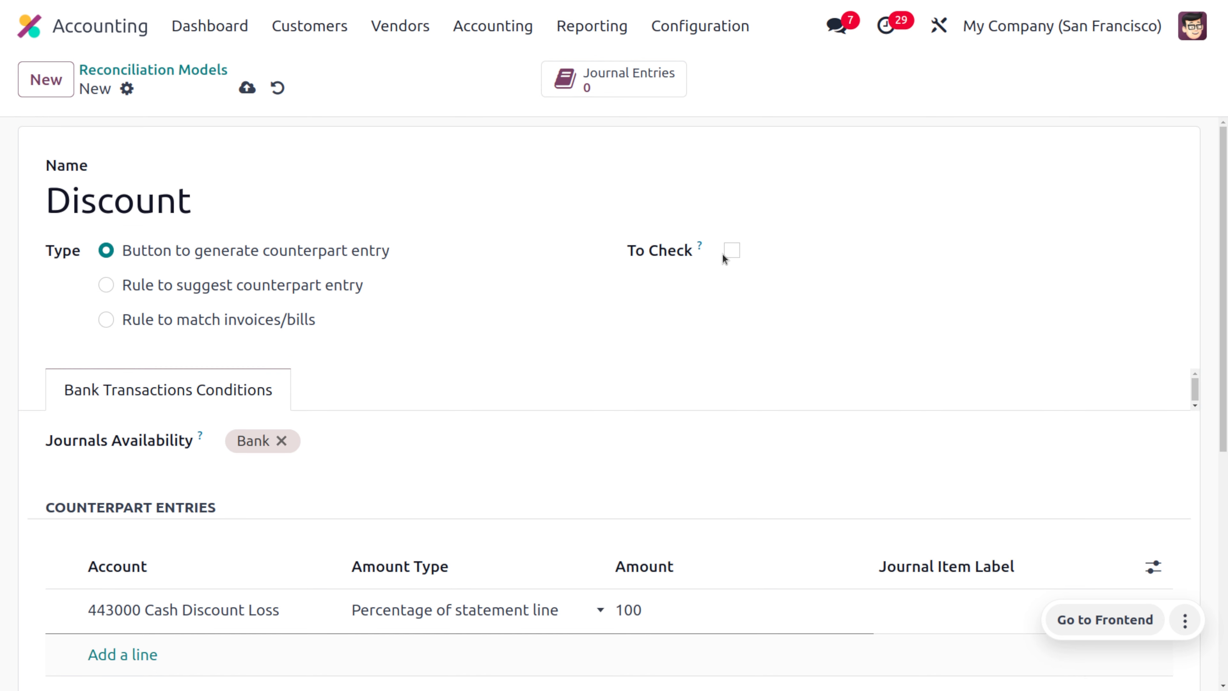
{"action": "left_click", "coordinate": [239, 86]}
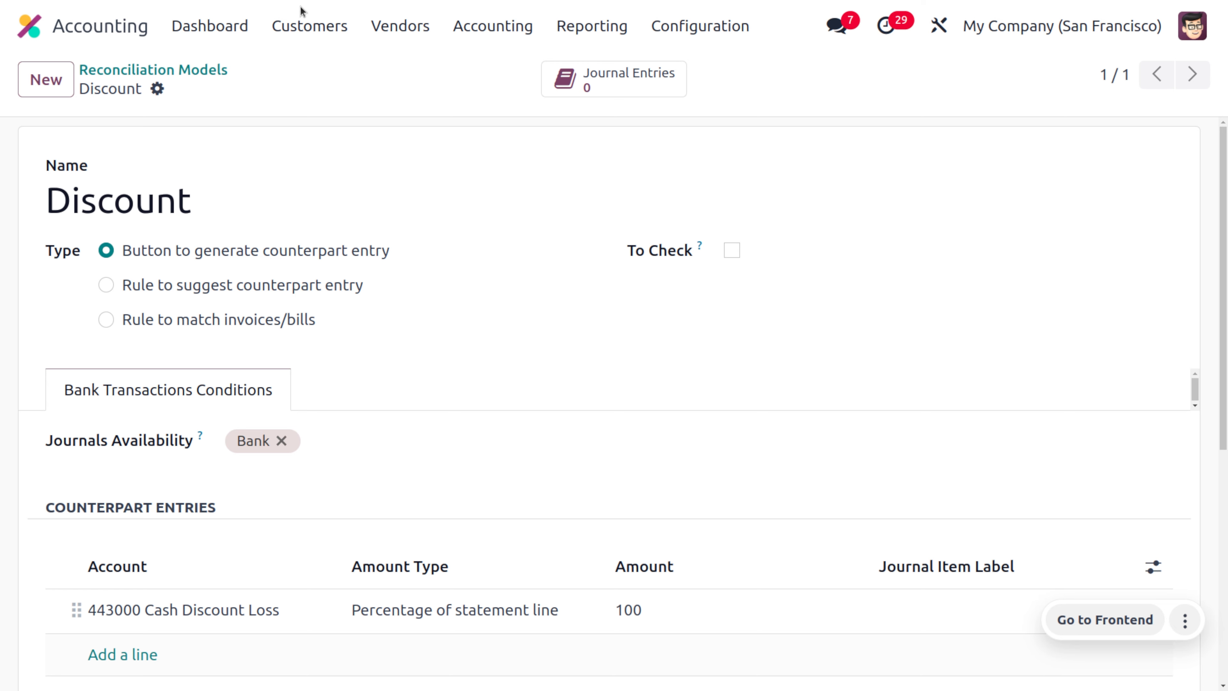
Create a new customer invoice for Deco Addict with the invoice date 09/16/2024
{"action": "left_click", "coordinate": [309, 23]}
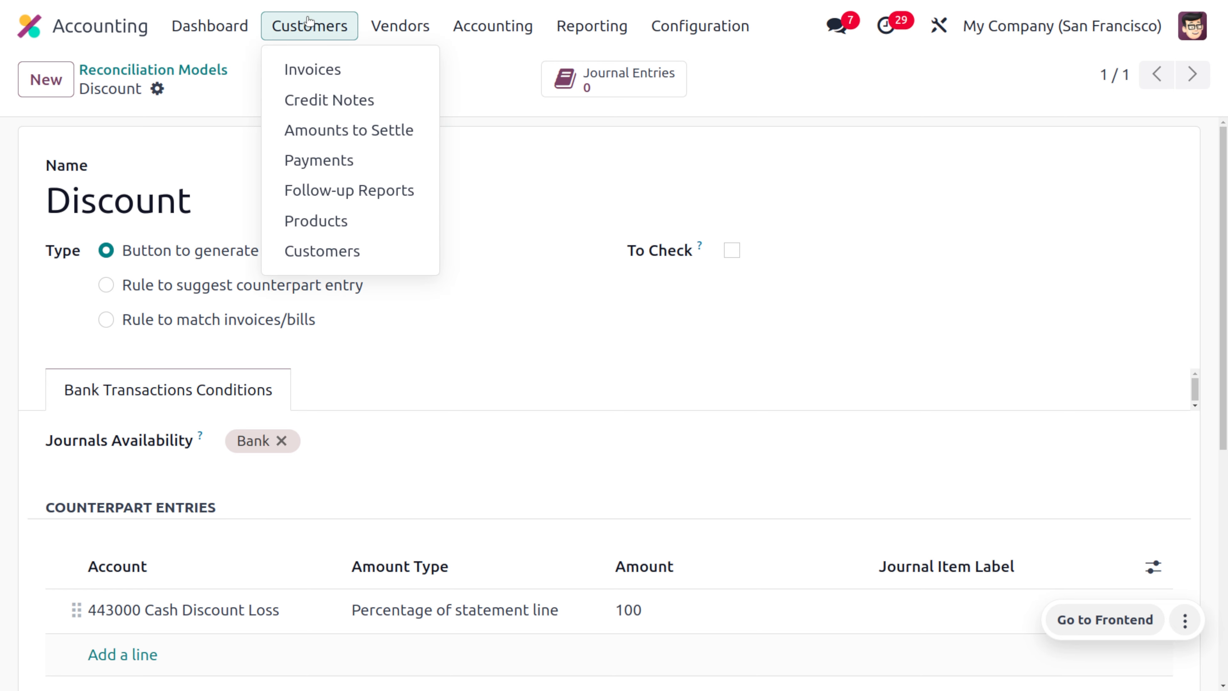
{"action": "left_click", "coordinate": [334, 73]}
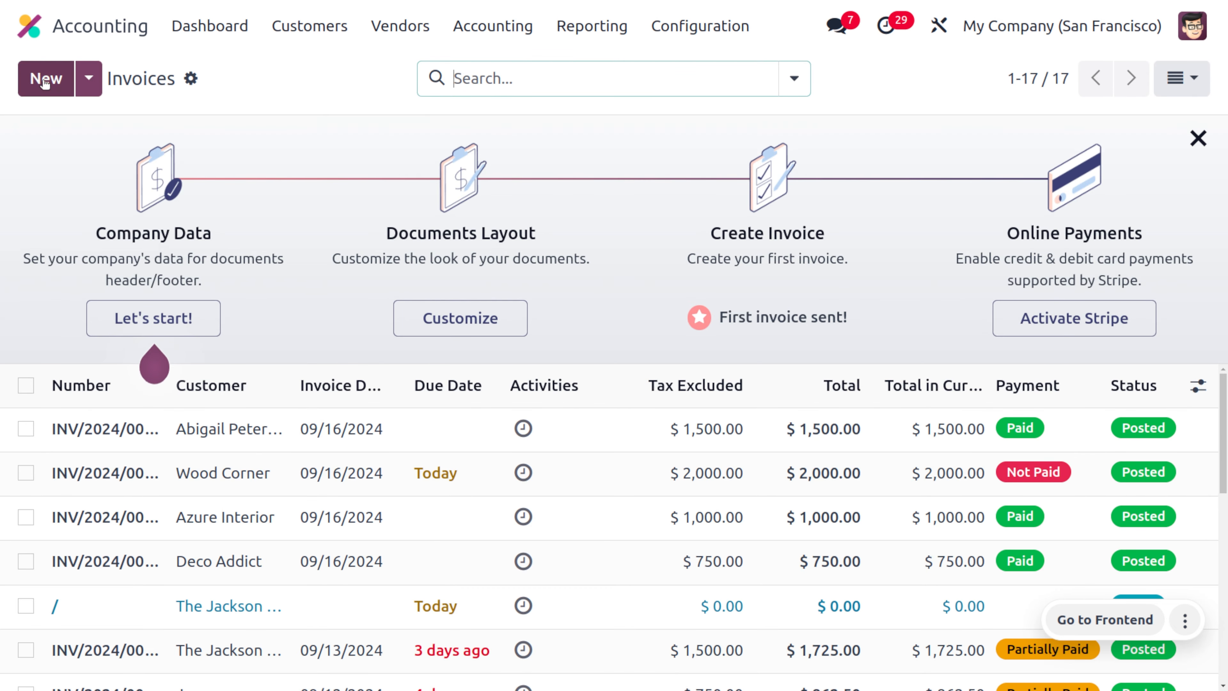
{"action": "left_click", "coordinate": [46, 78]}
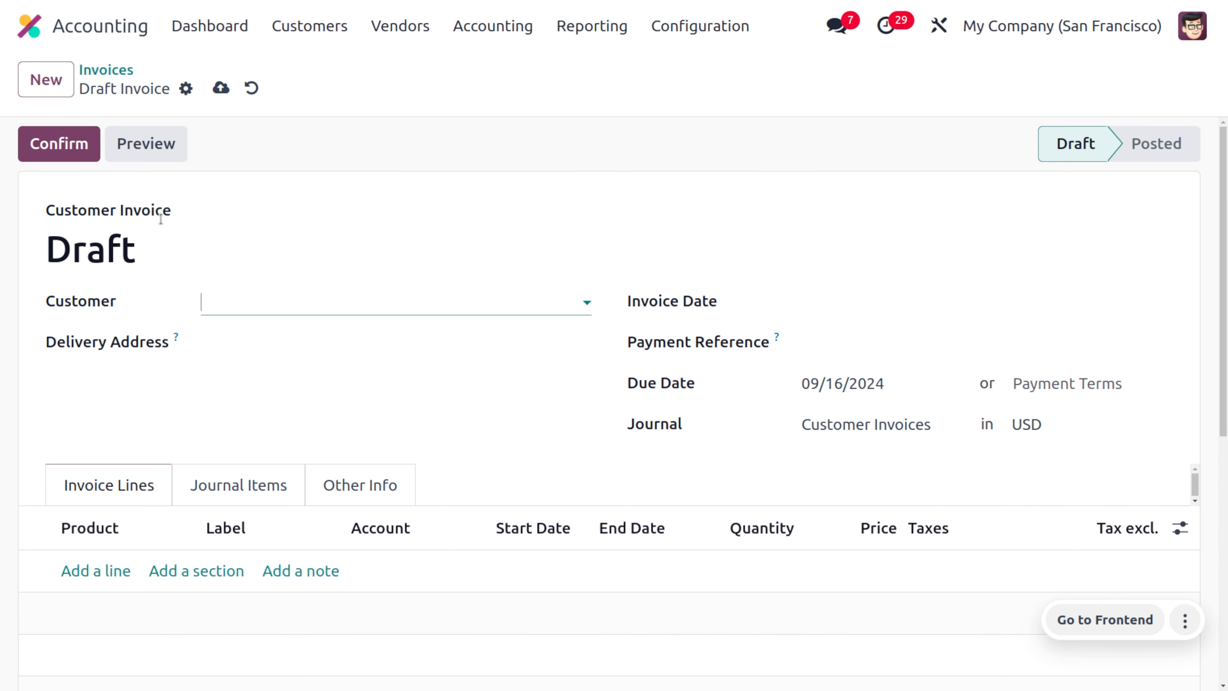
{"action": "left_click", "coordinate": [236, 305]}
{"action": "left_click", "coordinate": [327, 348]}
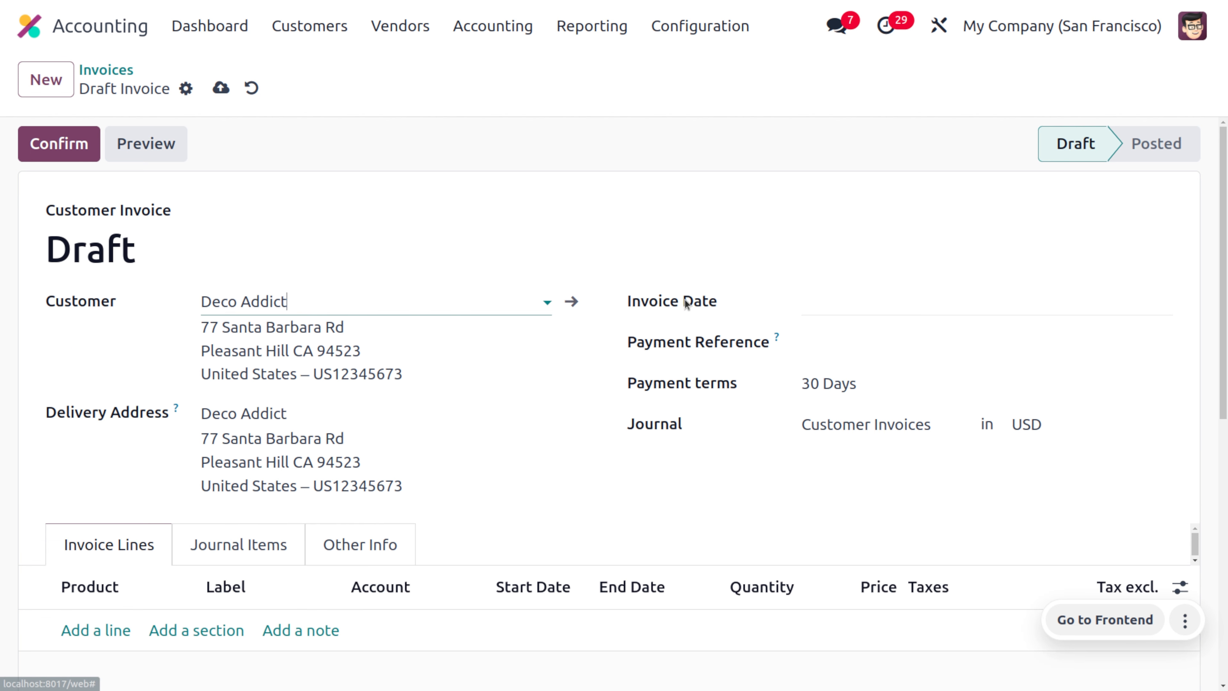
{"action": "left_click", "coordinate": [807, 307]}
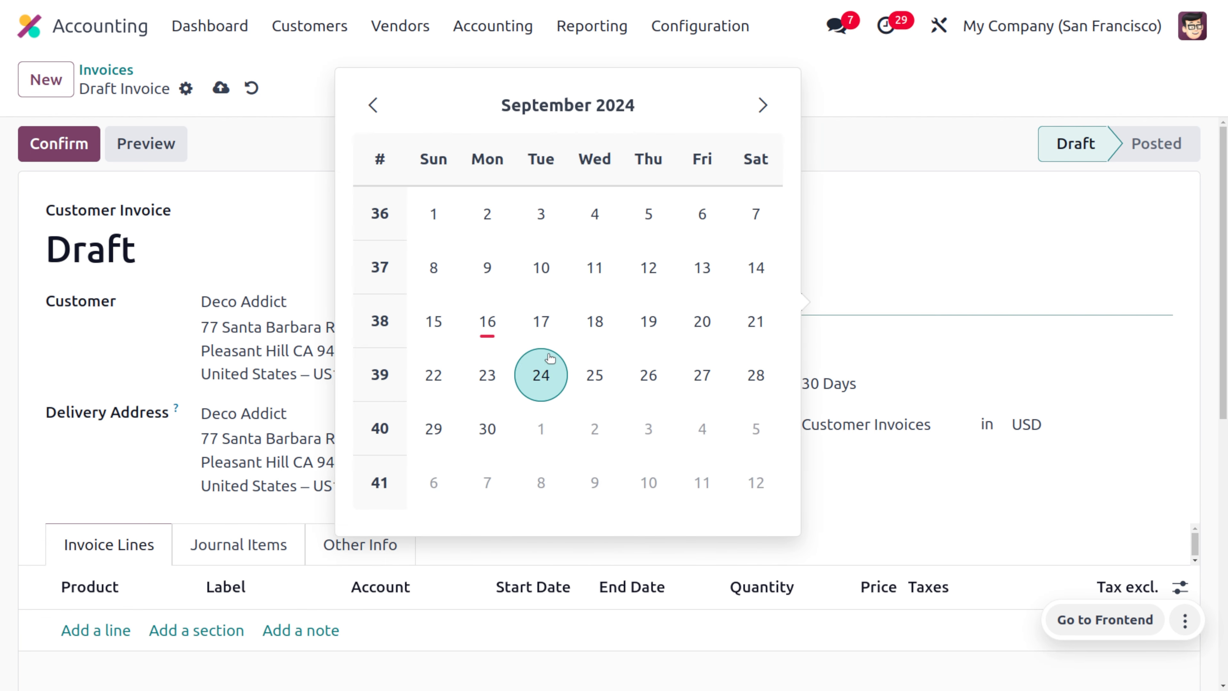
{"action": "left_click", "coordinate": [489, 323]}
Add an invoice line for [DESK0006] Customizable Desk (Custom, Black) at a price of 2500 and remove its 15% tax
{"action": "scroll", "coordinate": [406, 563], "scroll_direction": "down", "scroll_amount": 5}
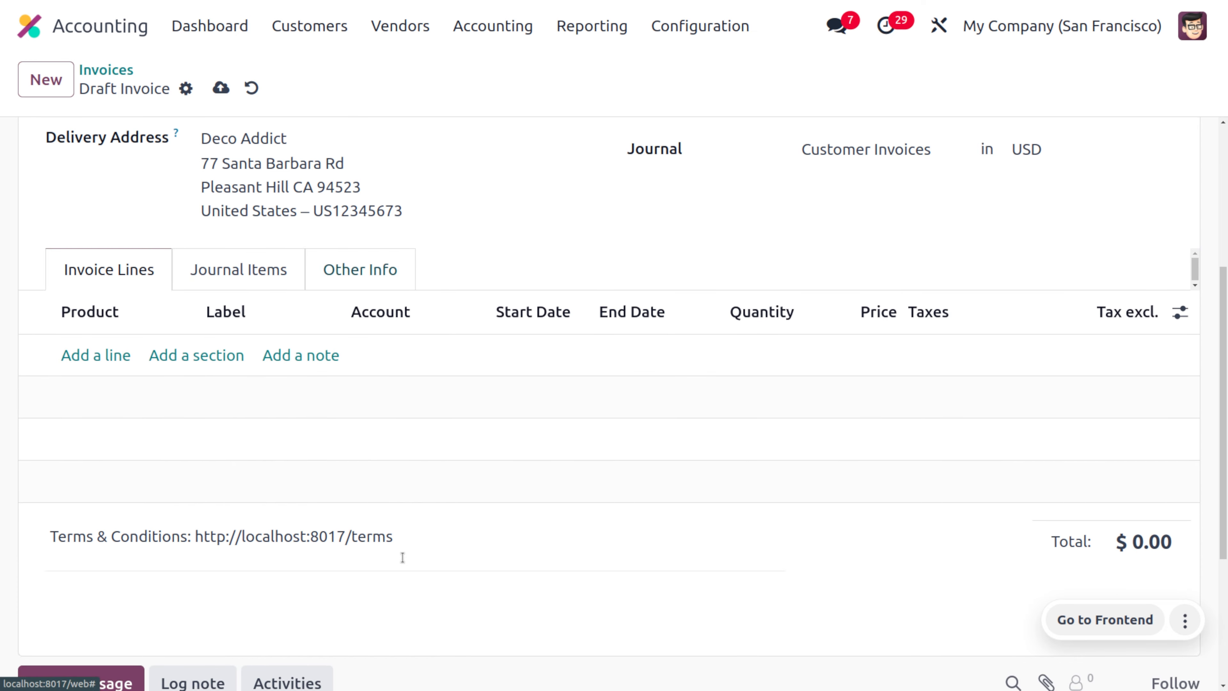
{"action": "left_click", "coordinate": [83, 358]}
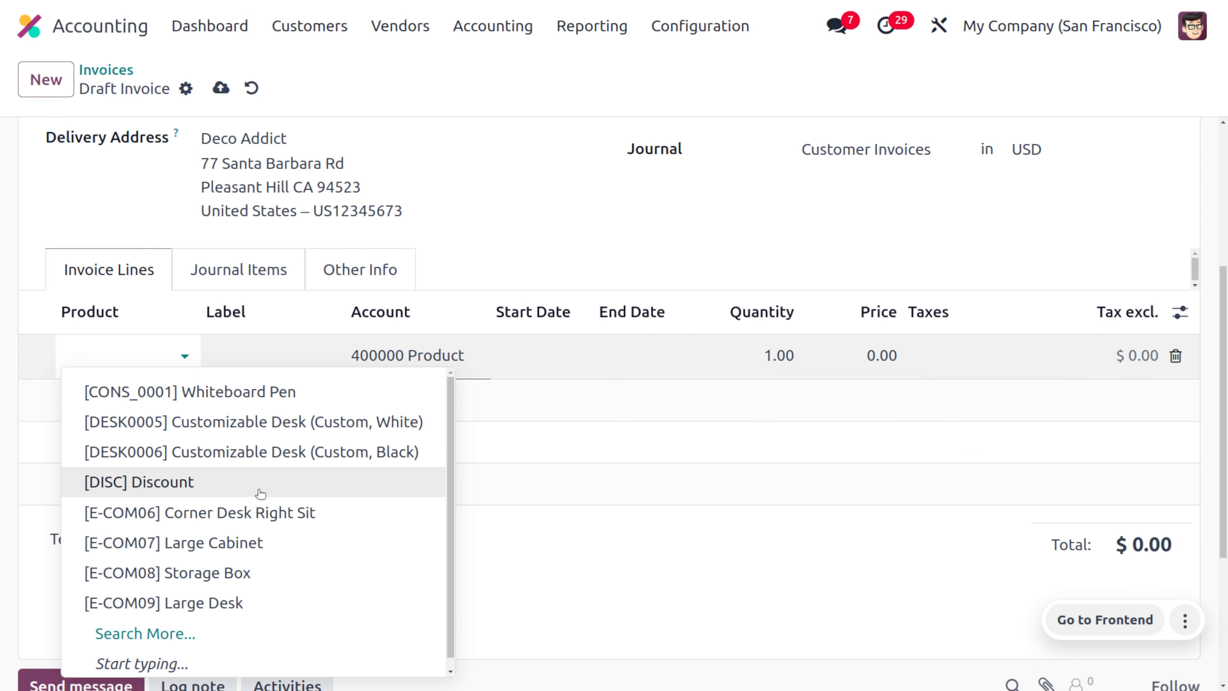
{"action": "left_click", "coordinate": [321, 440]}
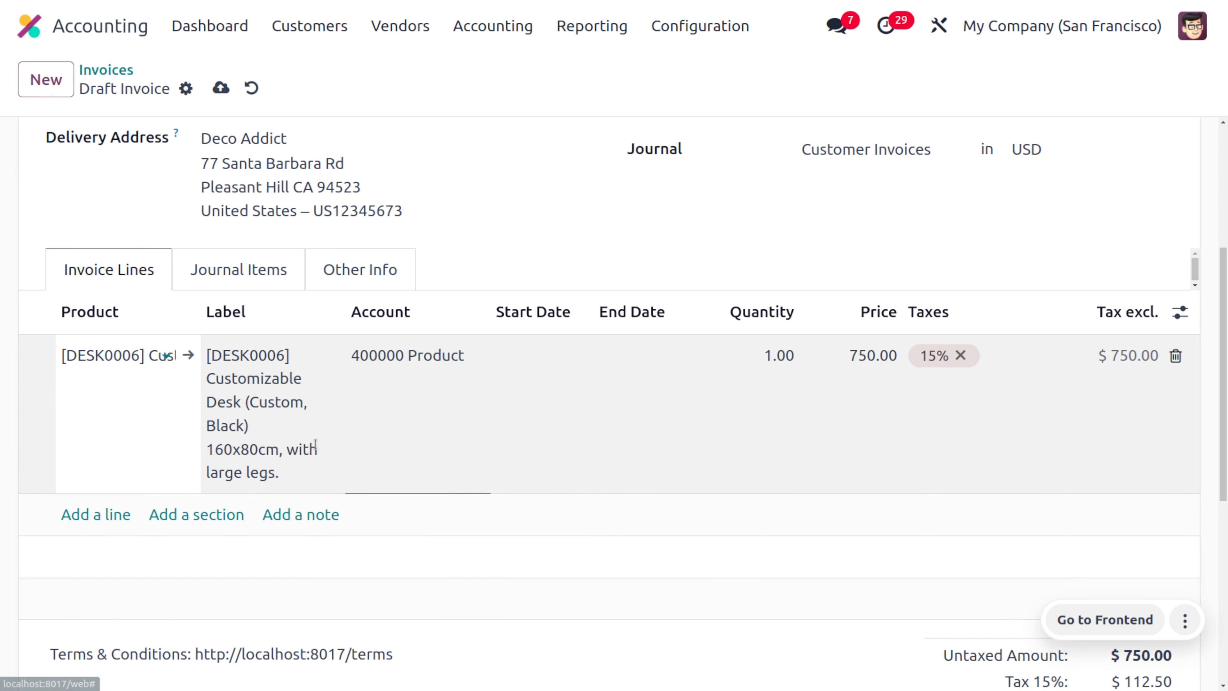
{"action": "left_click", "coordinate": [871, 357]}
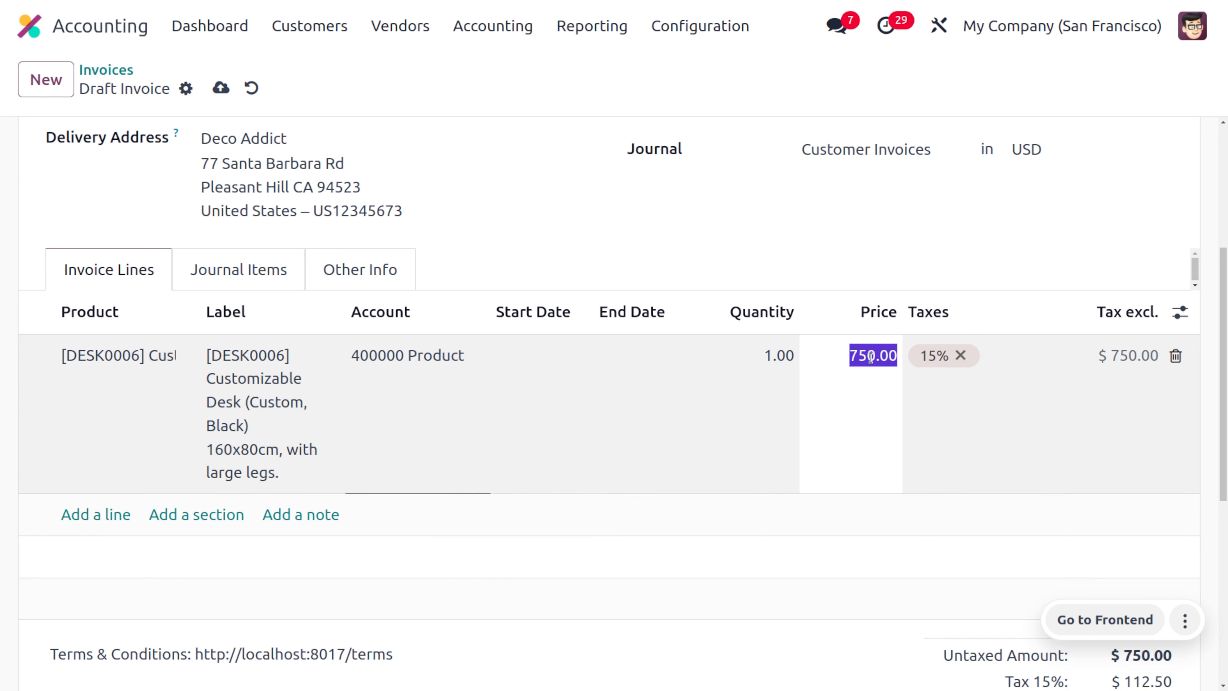
{"action": "type", "text": "2500"}
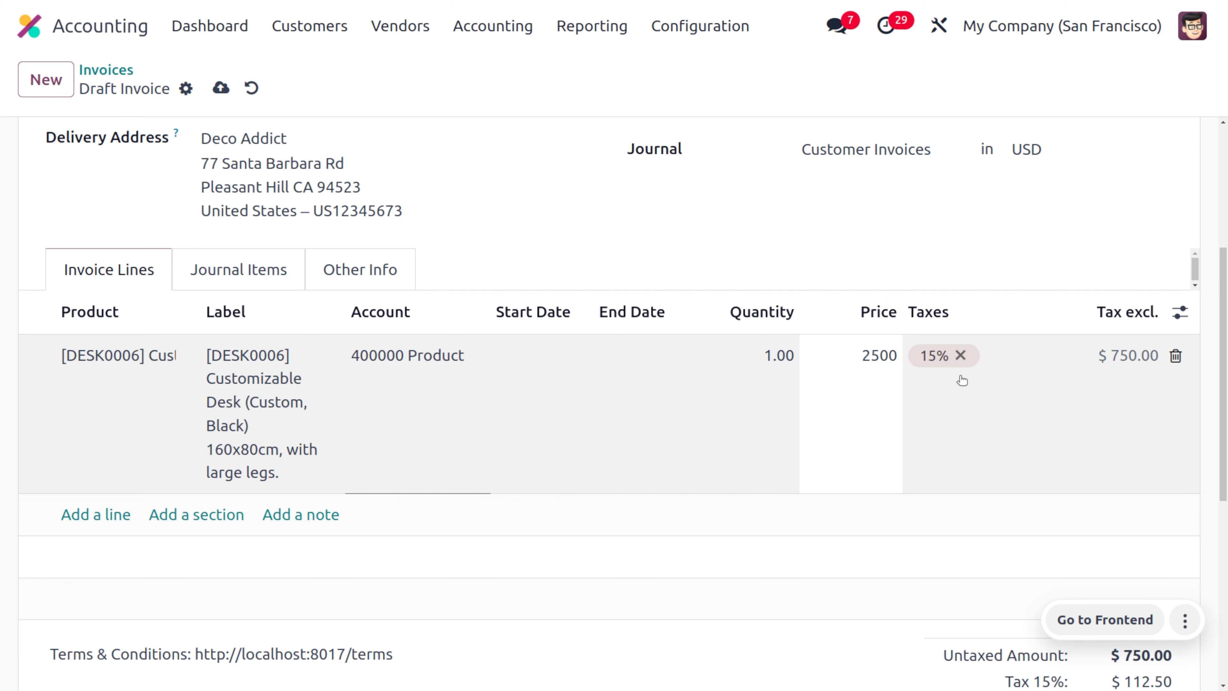
{"action": "left_click", "coordinate": [960, 355]}
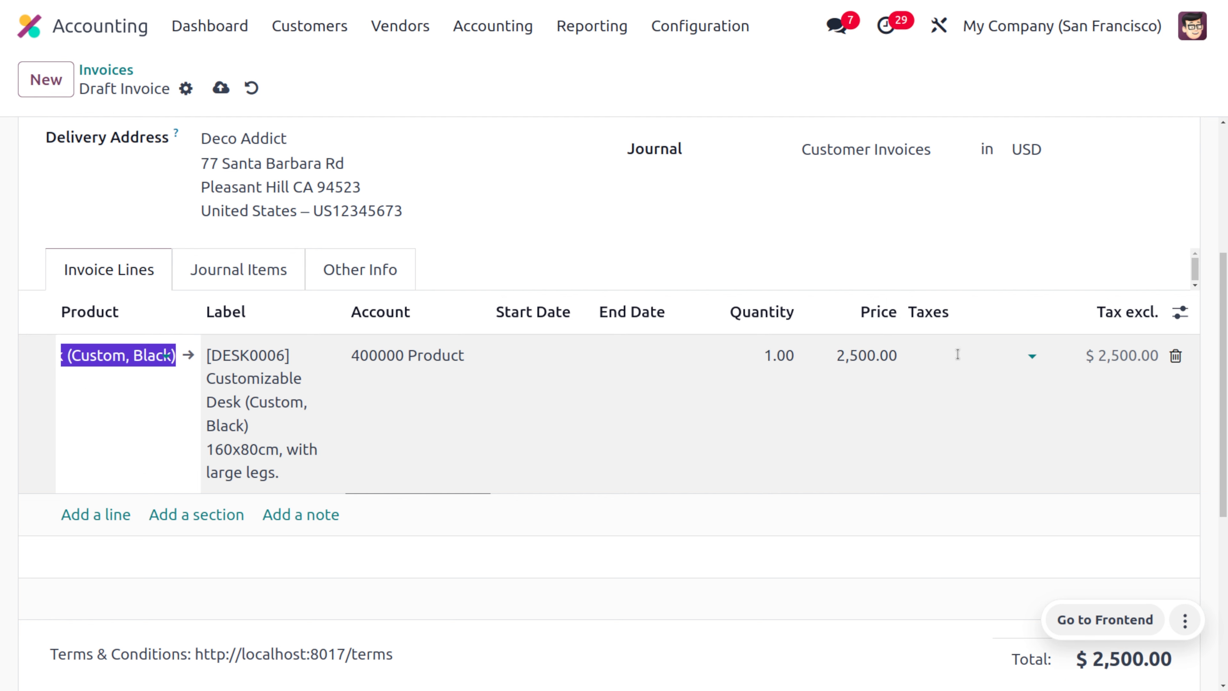
Save the draft Deco Addict invoice and confirm it
{"action": "scroll", "coordinate": [957, 354], "scroll_direction": "up", "scroll_amount": 5}
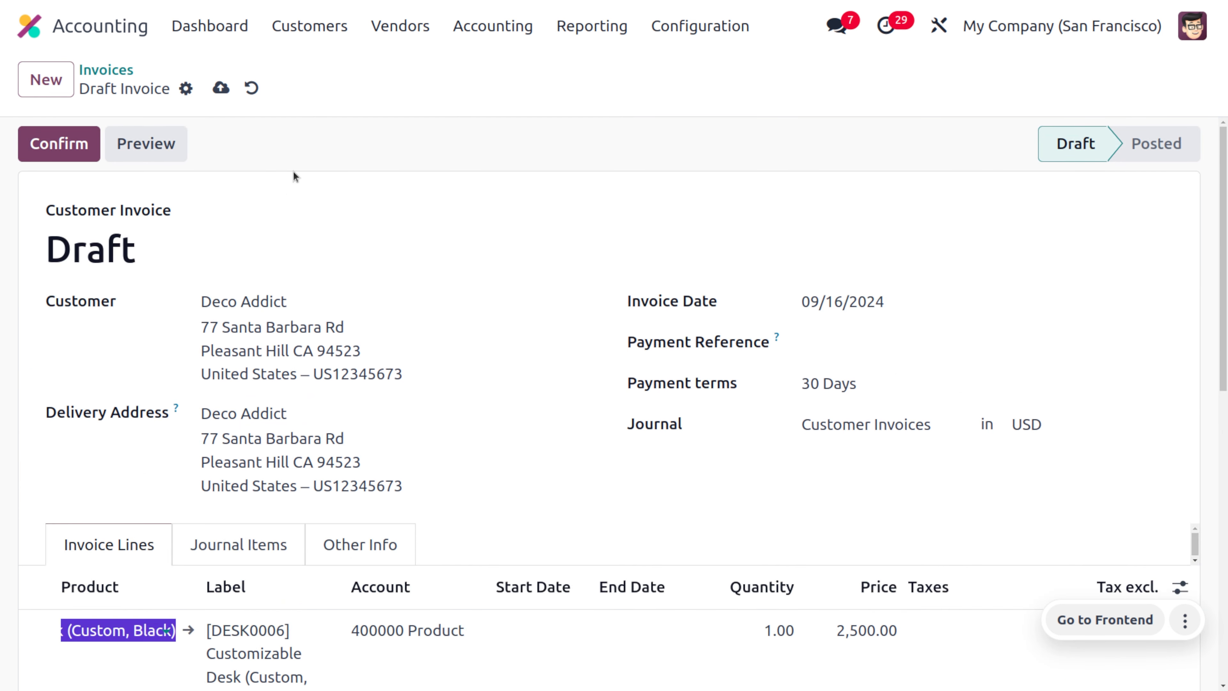
{"action": "left_click", "coordinate": [222, 89]}
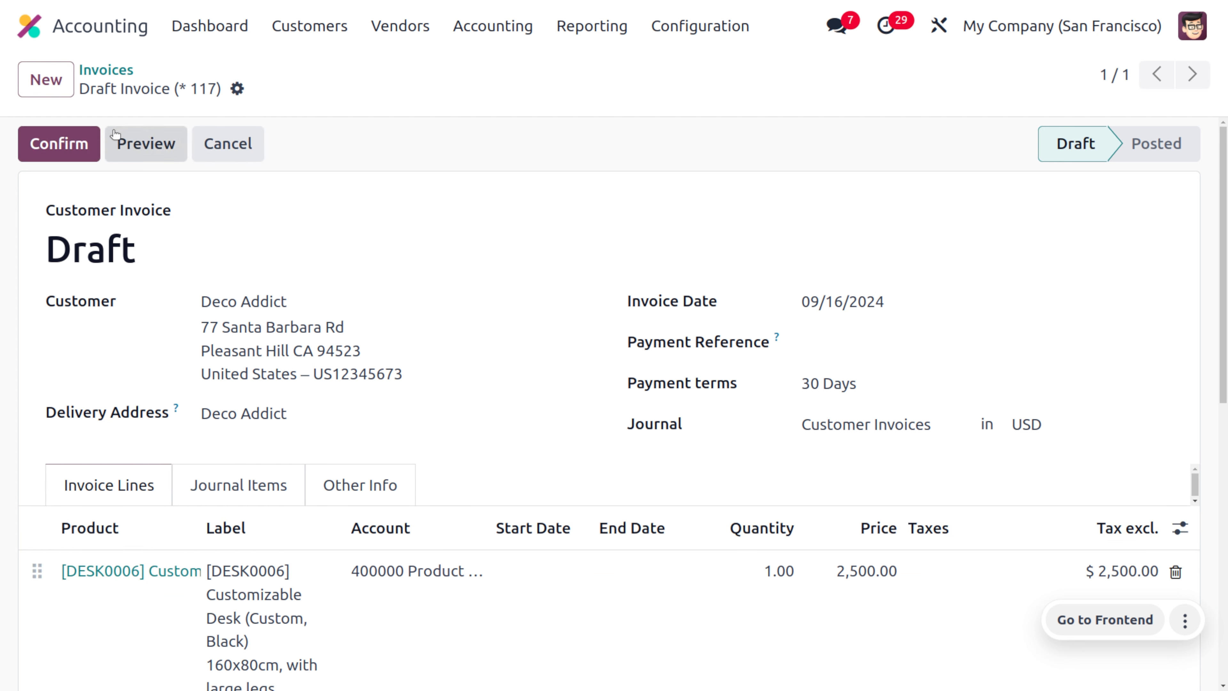
{"action": "left_click", "coordinate": [59, 152]}
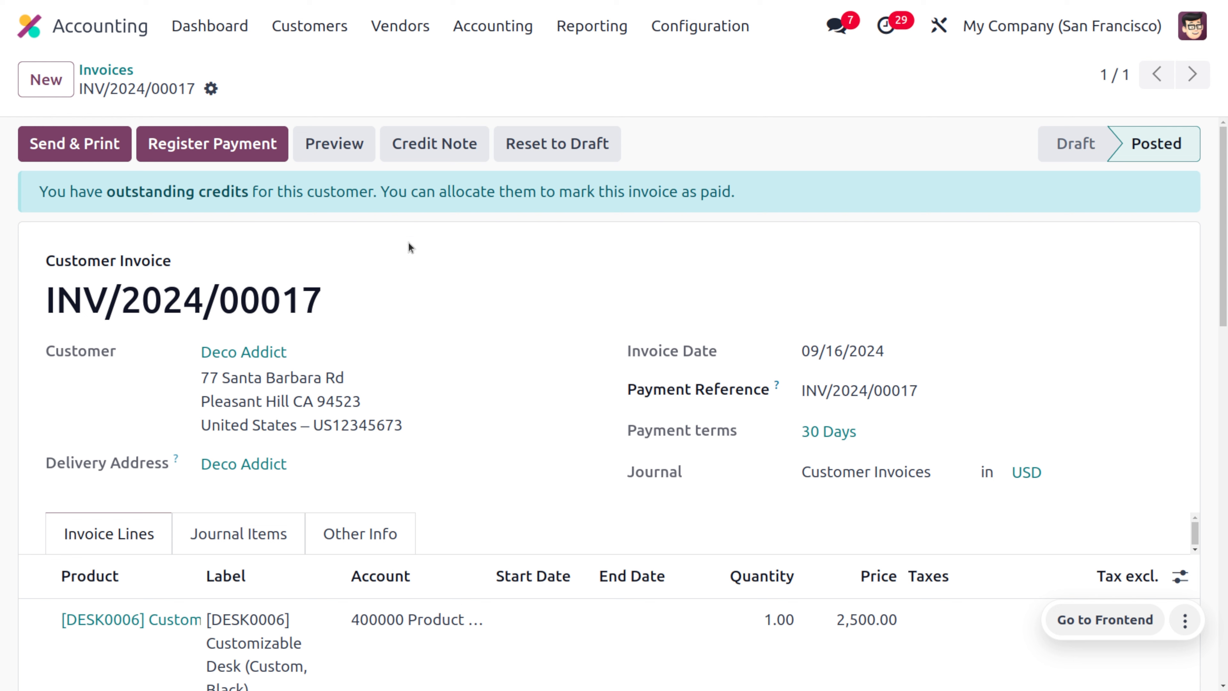
Register the full payment of the confirmed invoice through the Bank journal using the Manual payment method
{"action": "left_click", "coordinate": [218, 145]}
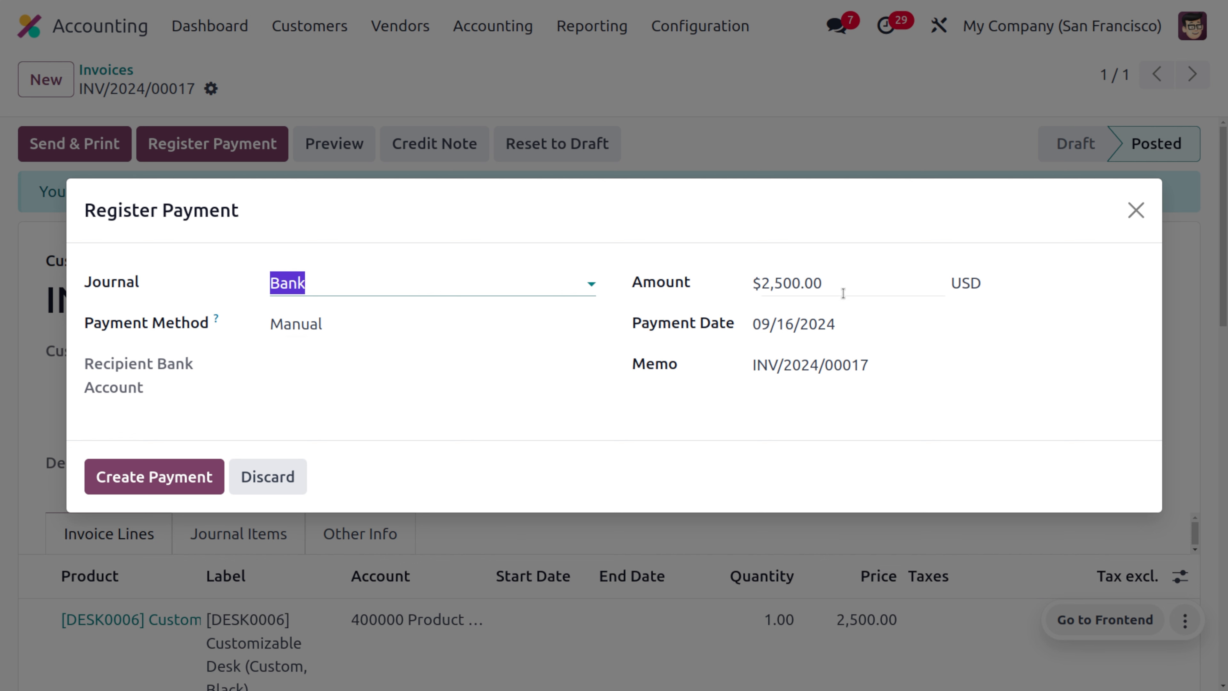
{"action": "left_click", "coordinate": [889, 369]}
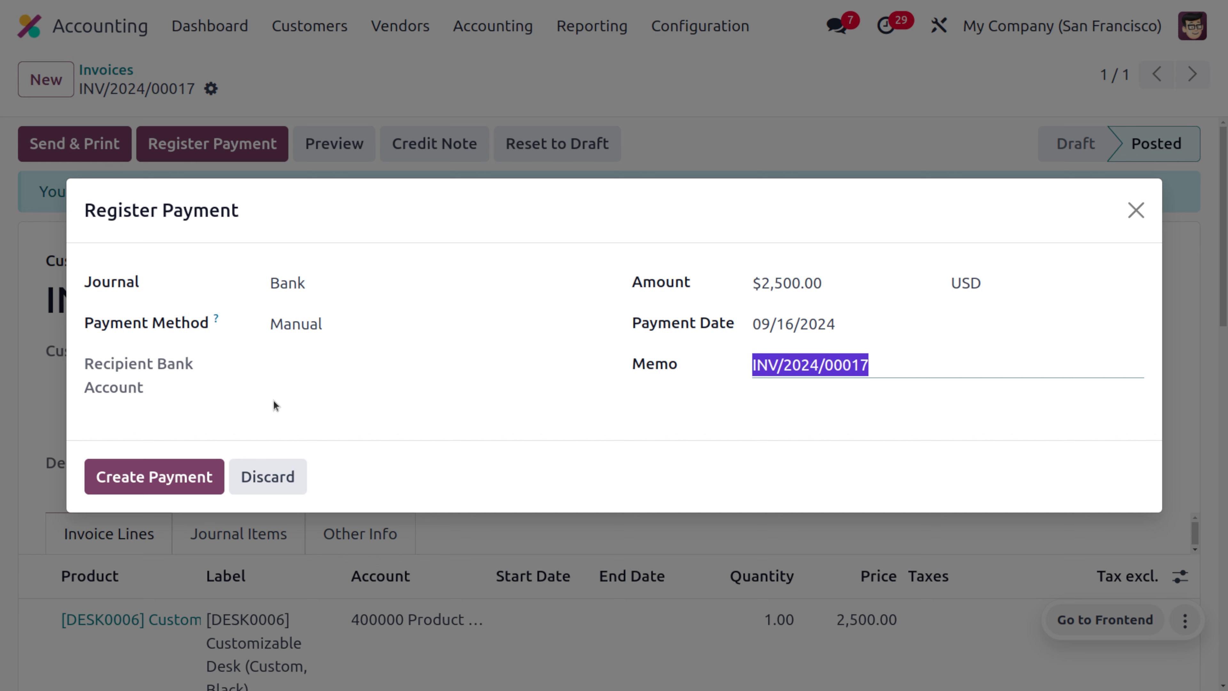
{"action": "left_click", "coordinate": [172, 477]}
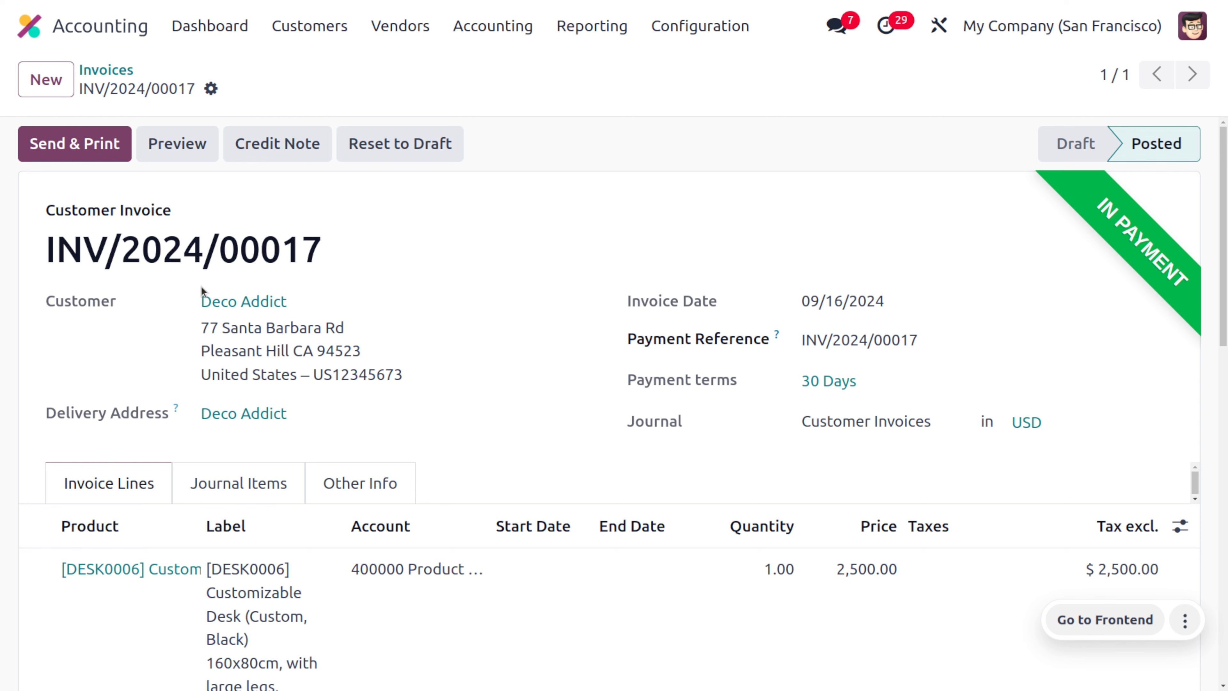
Start a new Bank transaction from the accounting dashboard with the label INV/2024/00017 and Deco Addict as partner
{"action": "left_click", "coordinate": [208, 25]}
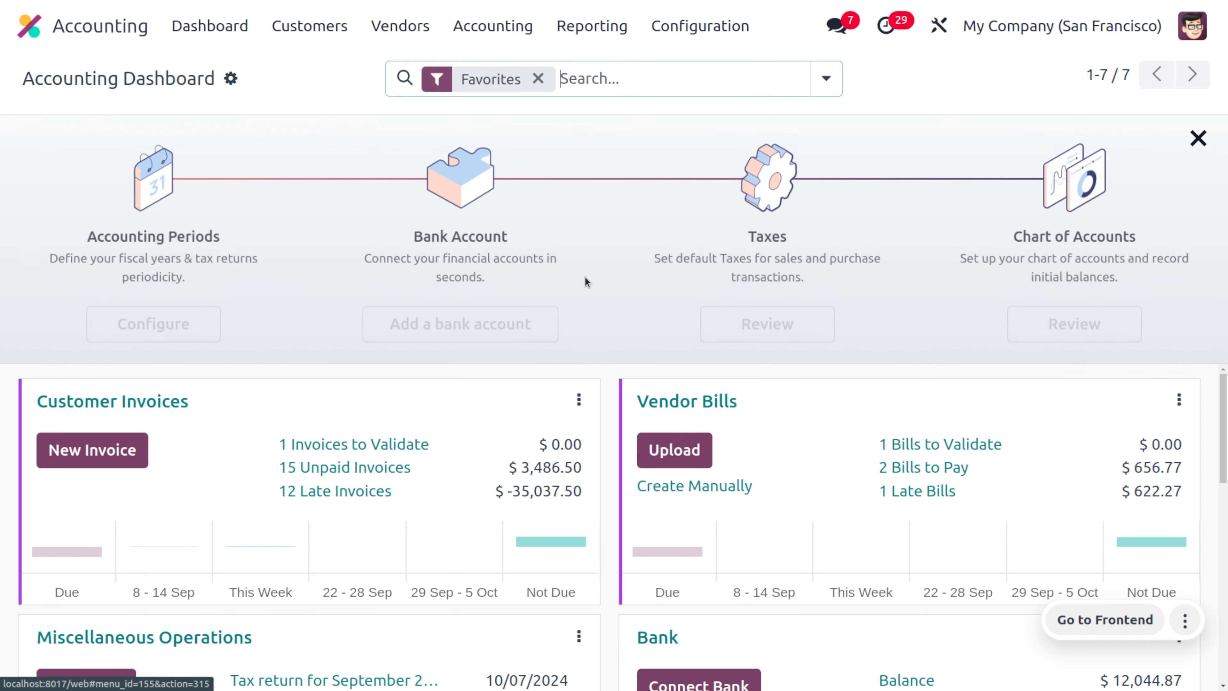
{"action": "scroll", "coordinate": [732, 406], "scroll_direction": "down", "scroll_amount": 6}
{"action": "scroll", "coordinate": [732, 416], "scroll_direction": "up", "scroll_amount": 3}
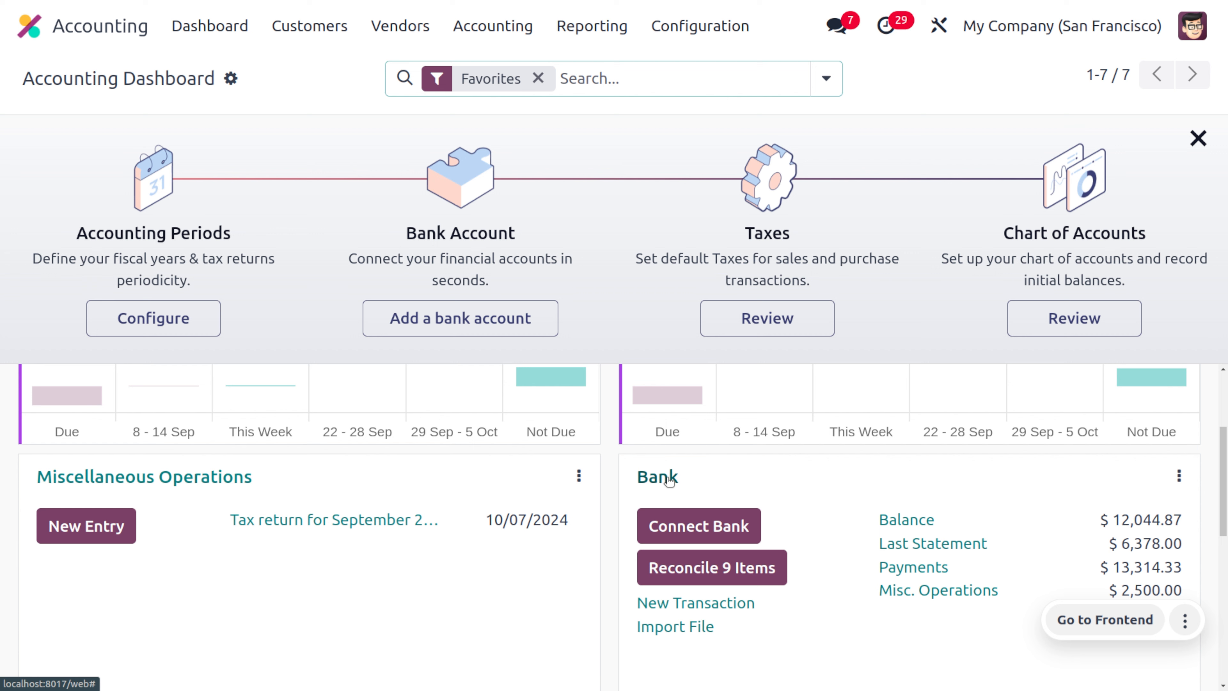
{"action": "left_click", "coordinate": [688, 605]}
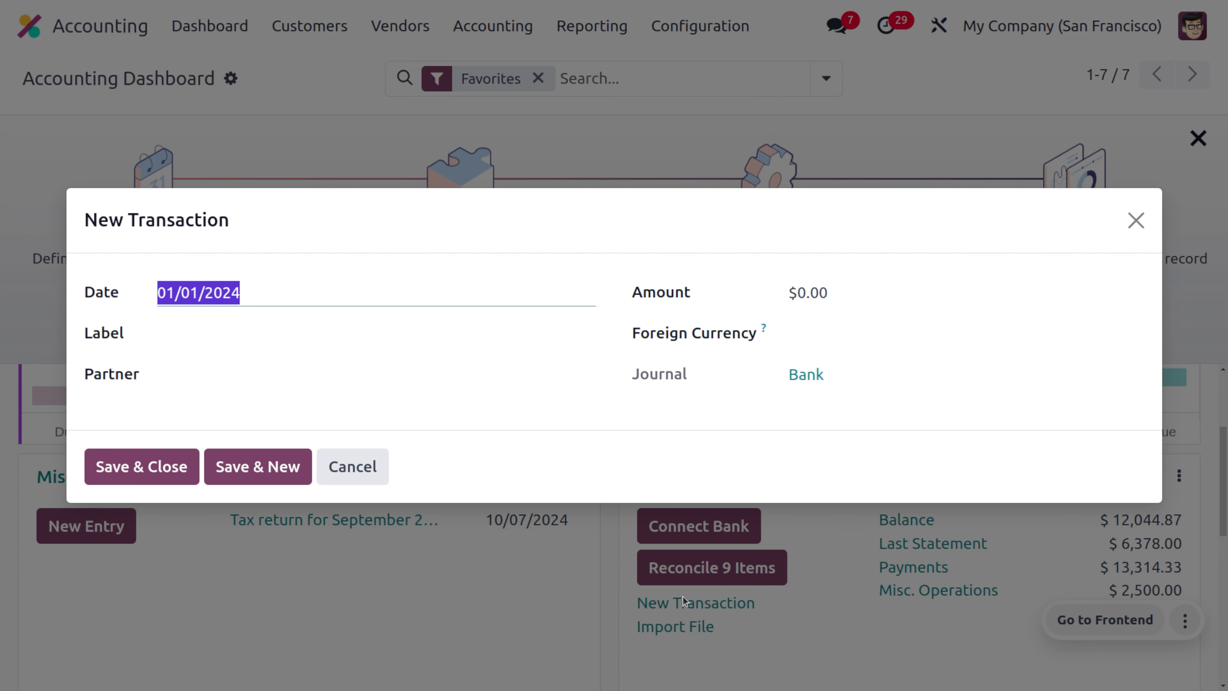
{"action": "left_click", "coordinate": [203, 335]}
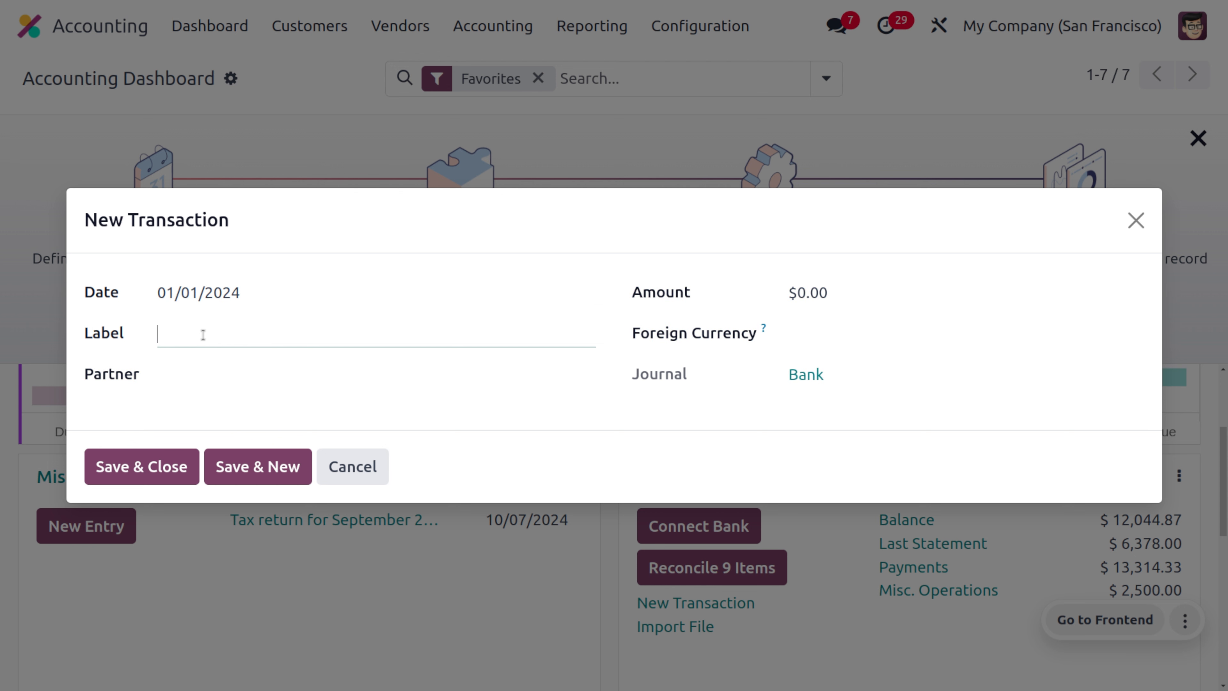
{"action": "type", "text": "INV/2024/00017"}
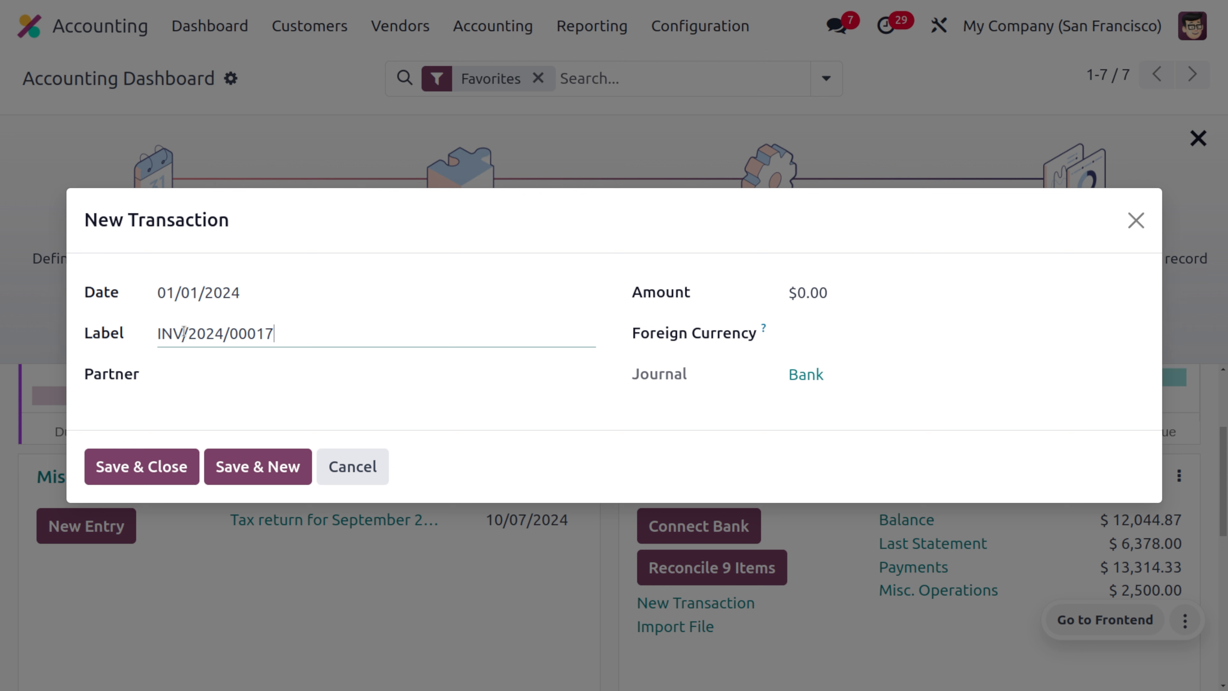
{"action": "left_click", "coordinate": [165, 375]}
{"action": "type", "text": "dec"}
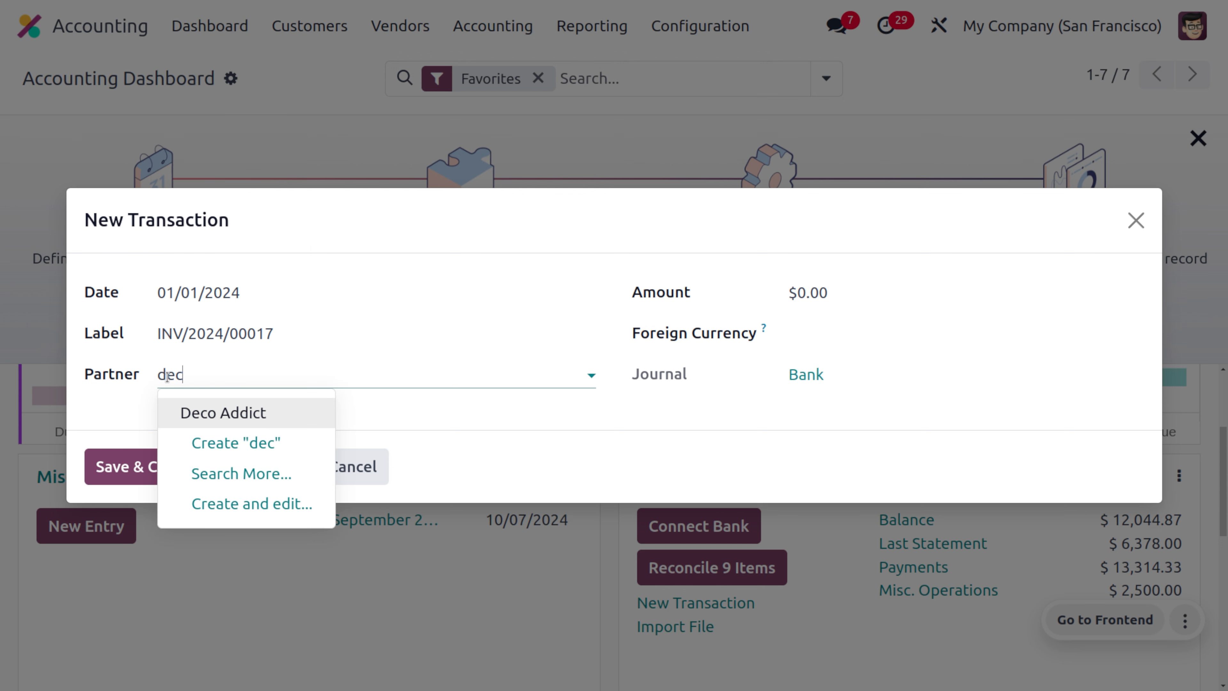
{"action": "key", "text": "Return"}
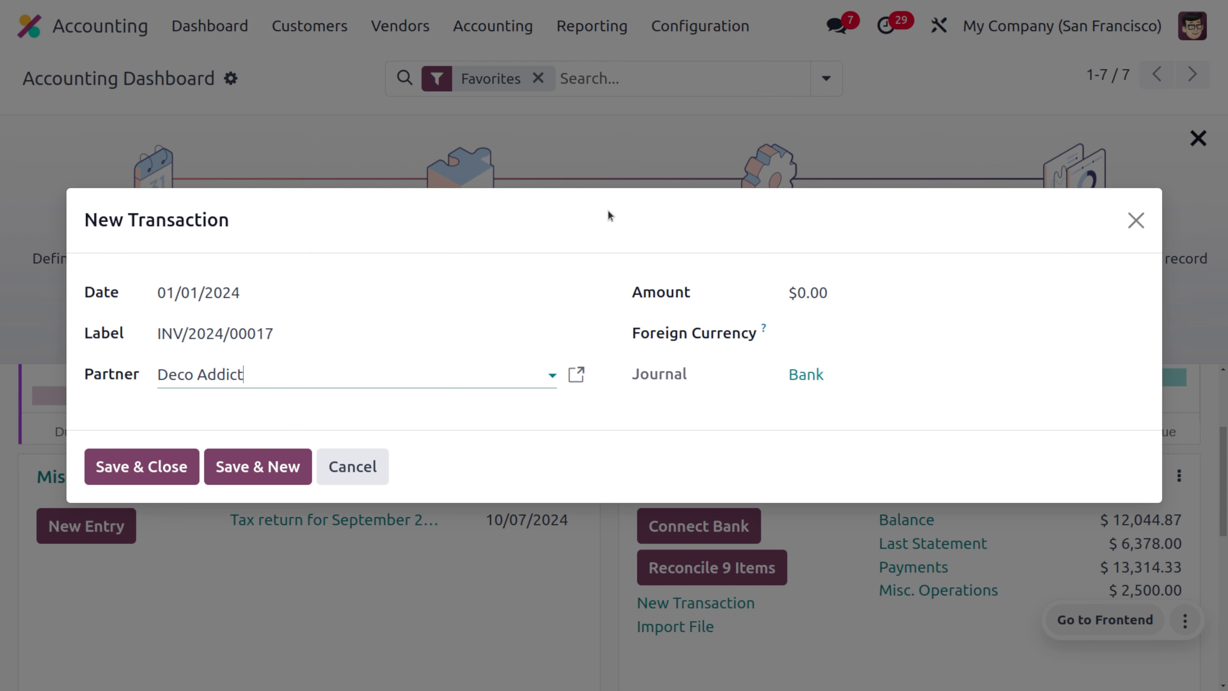
Set the bank transaction's amount to 2400 and save and close it
{"action": "left_click", "coordinate": [847, 291]}
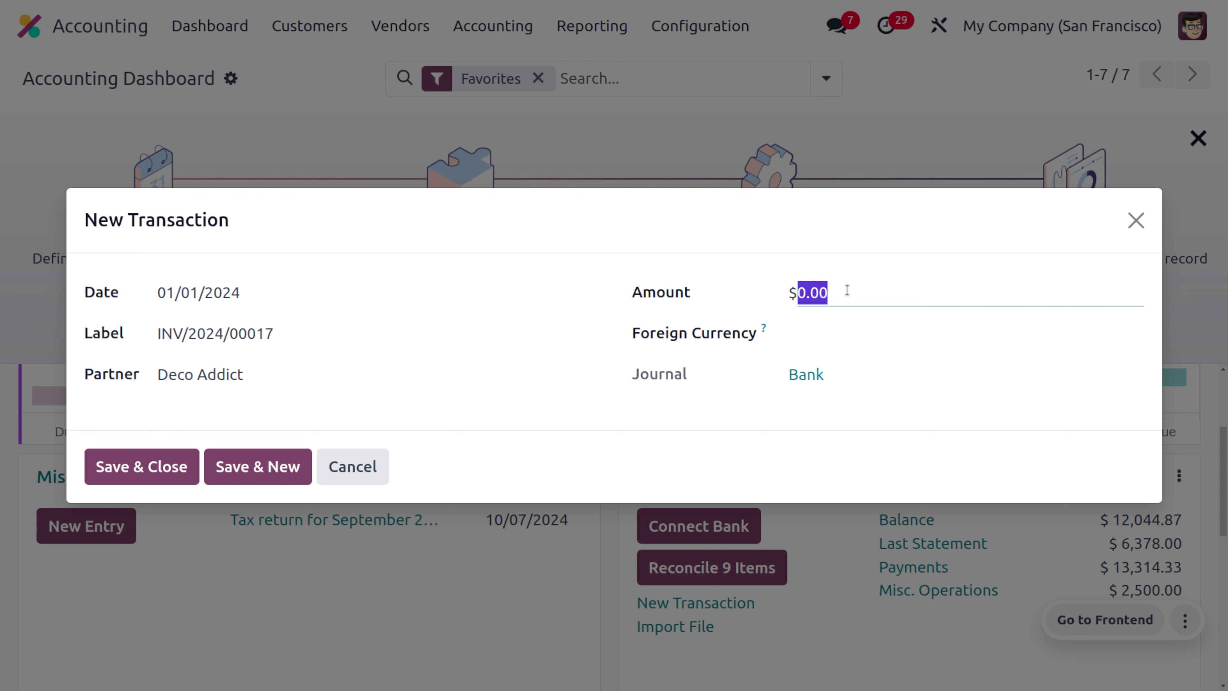
{"action": "type", "text": "2400"}
{"action": "left_click", "coordinate": [858, 245]}
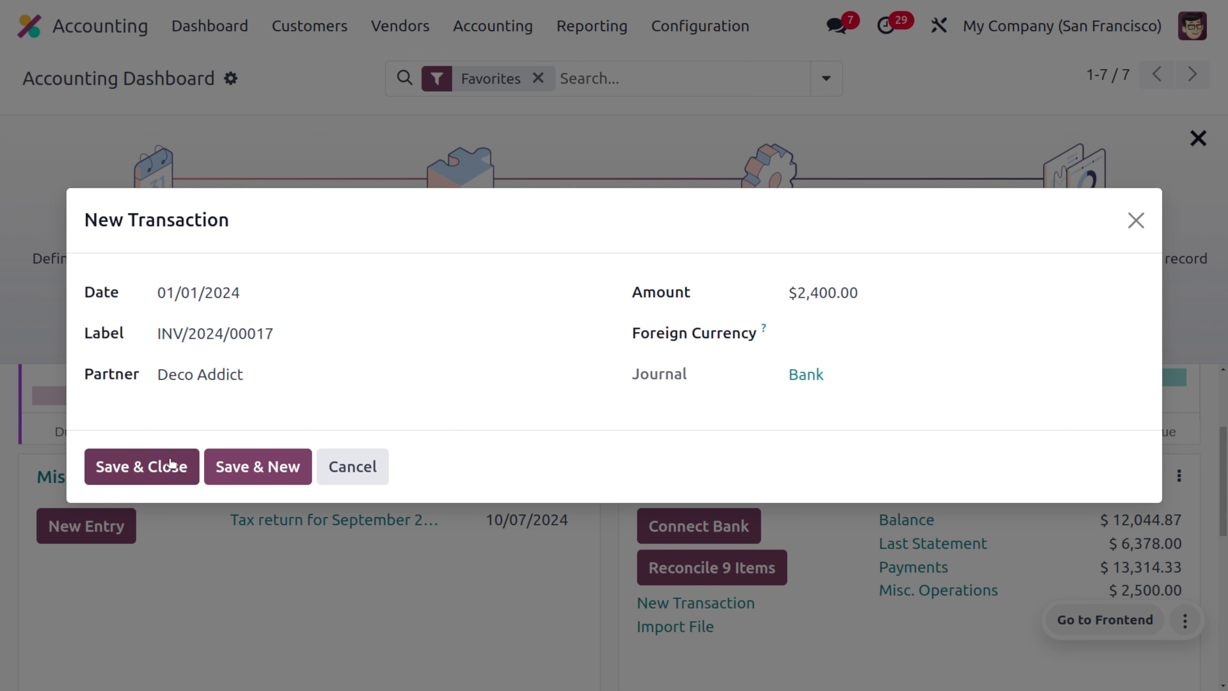
{"action": "left_click", "coordinate": [173, 476]}
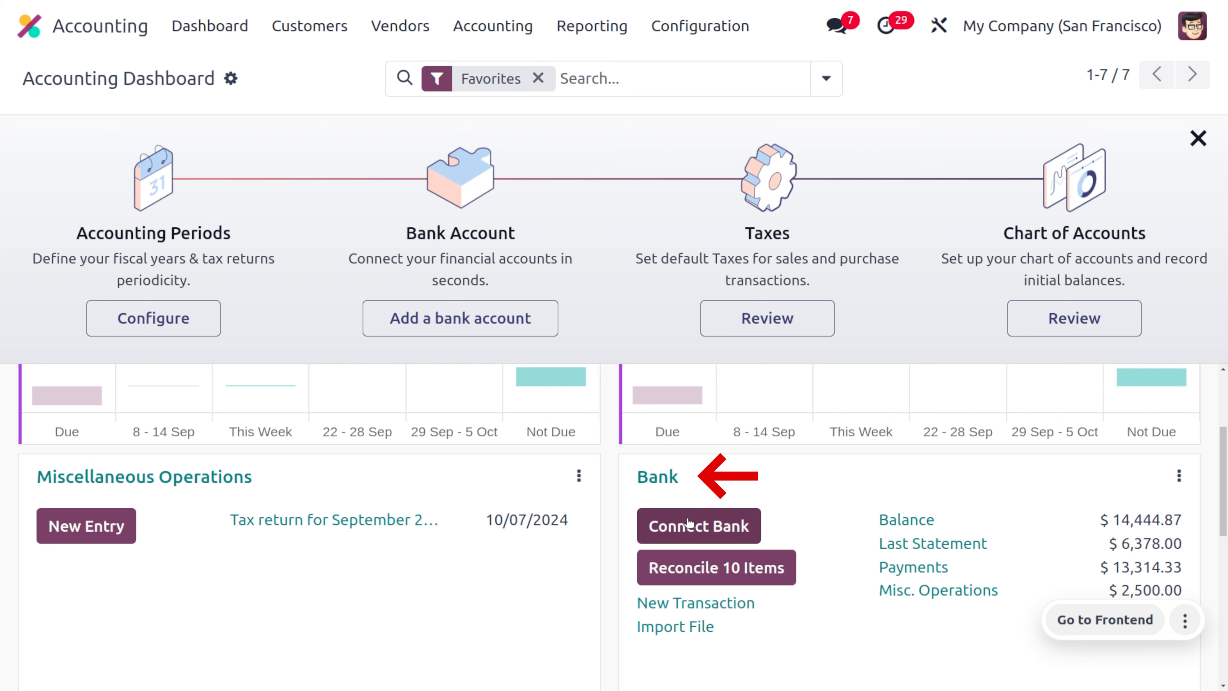
Open the Bank journal's reconciliation and check the 09/16/2024 customer payment matched to the Deco Addict transaction INV/2024/00017
{"action": "left_click", "coordinate": [662, 477]}
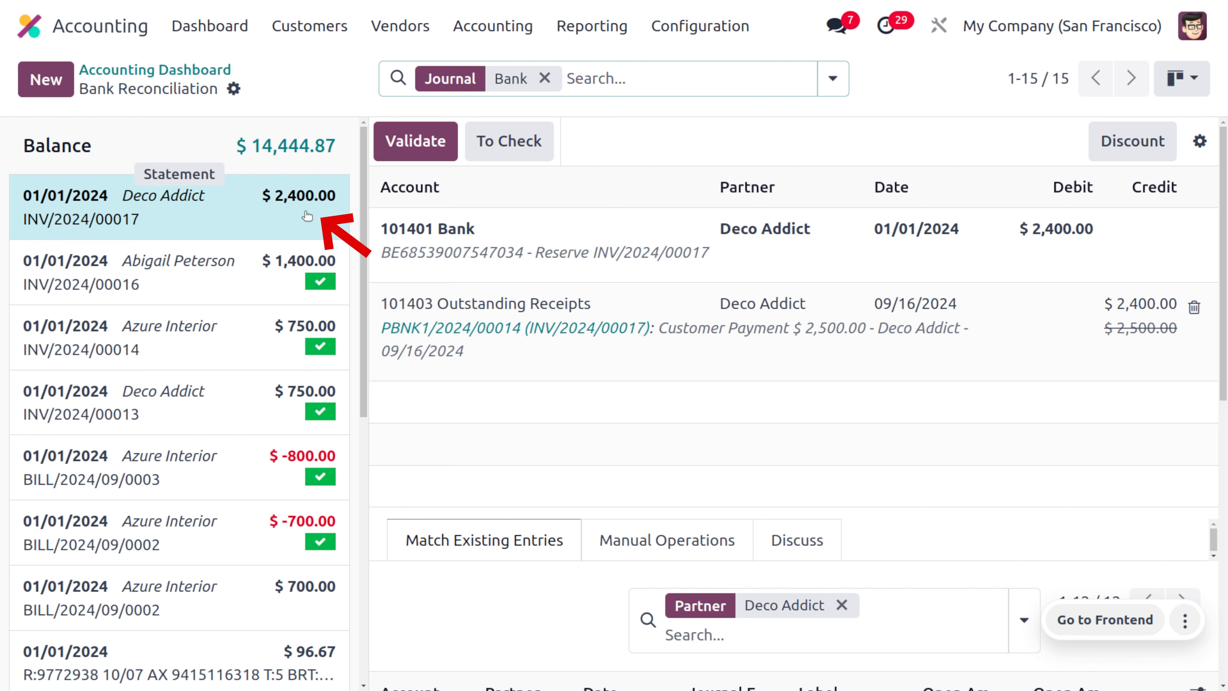
{"action": "scroll", "coordinate": [587, 304], "scroll_direction": "down", "scroll_amount": 5}
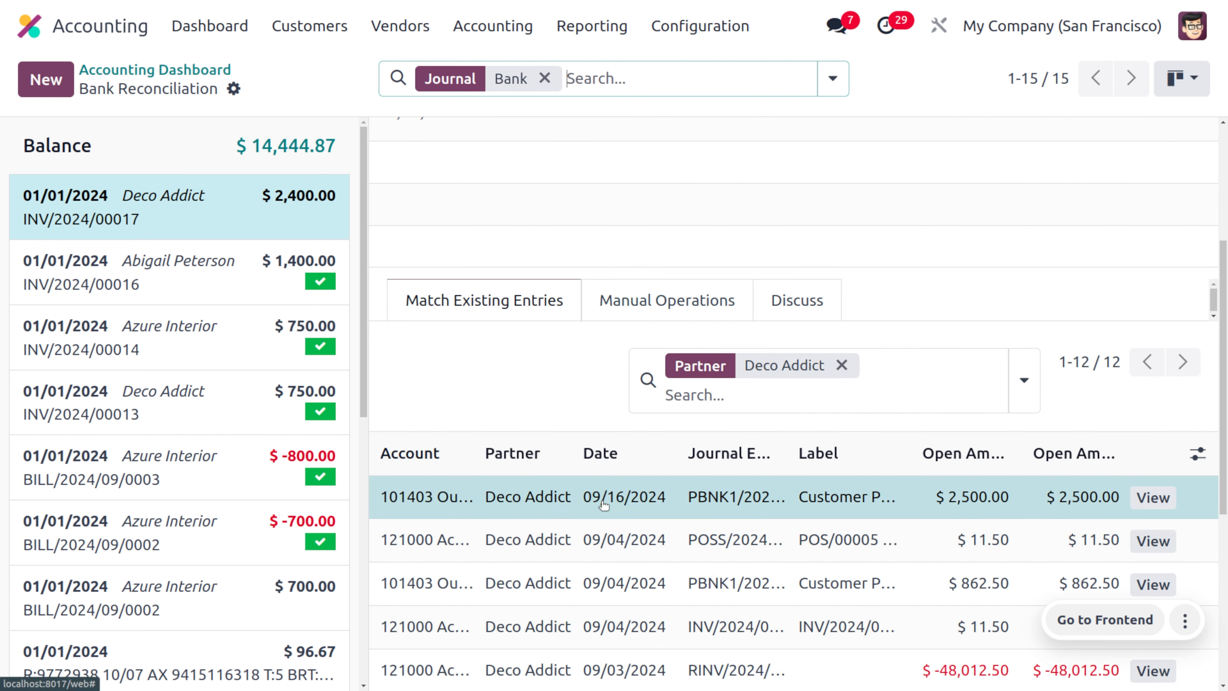
{"action": "left_click", "coordinate": [720, 490]}
{"action": "scroll", "coordinate": [823, 337], "scroll_direction": "up", "scroll_amount": 2}
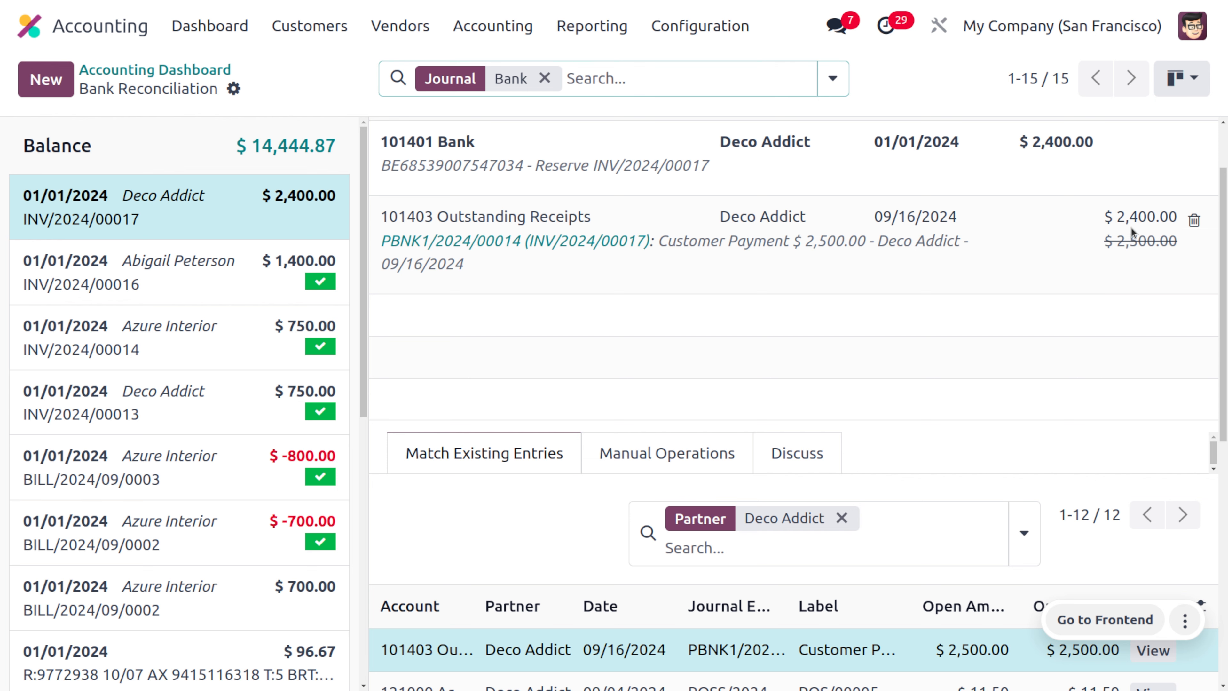
{"action": "scroll", "coordinate": [864, 318], "scroll_direction": "up", "scroll_amount": 2}
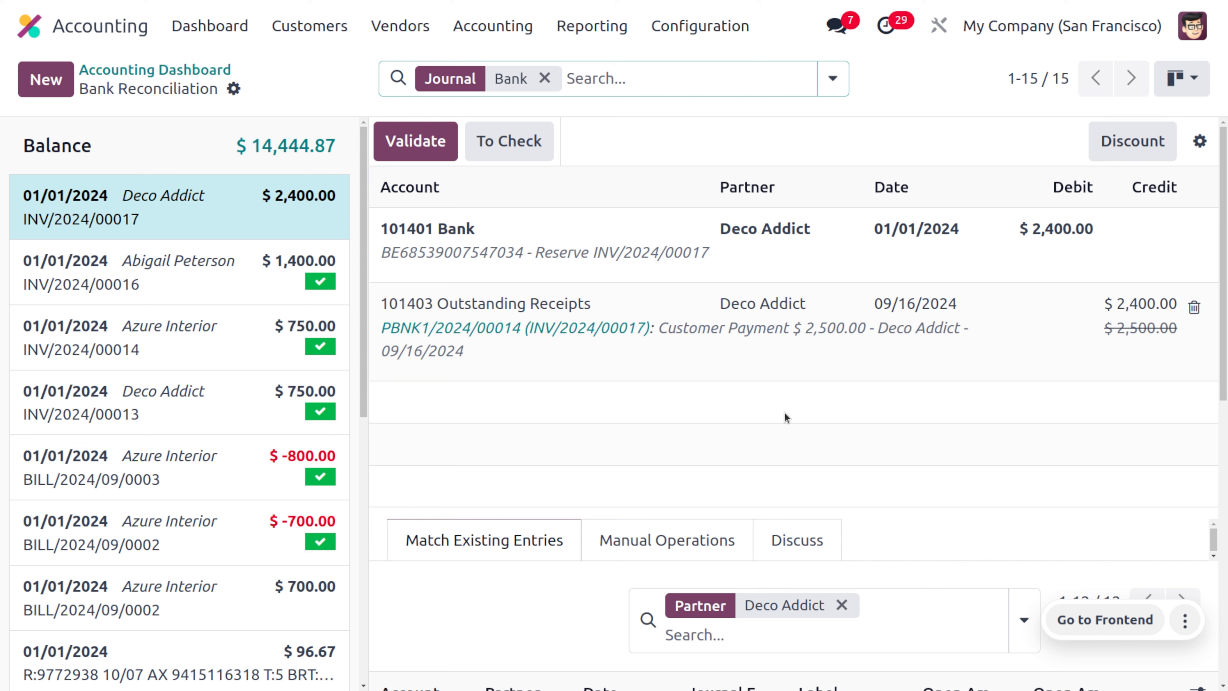
Set the amount of the Outstanding Receipts line to 2500 in the transaction's manual operations
{"action": "left_click", "coordinate": [696, 537]}
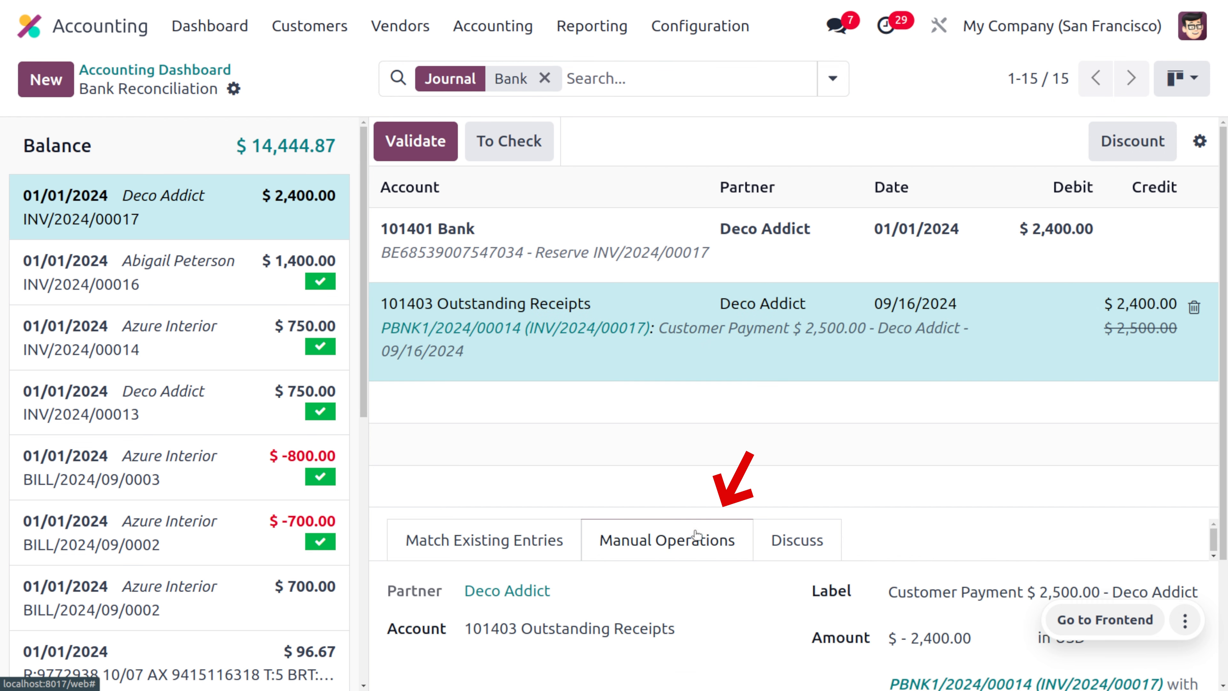
{"action": "left_click", "coordinate": [985, 643]}
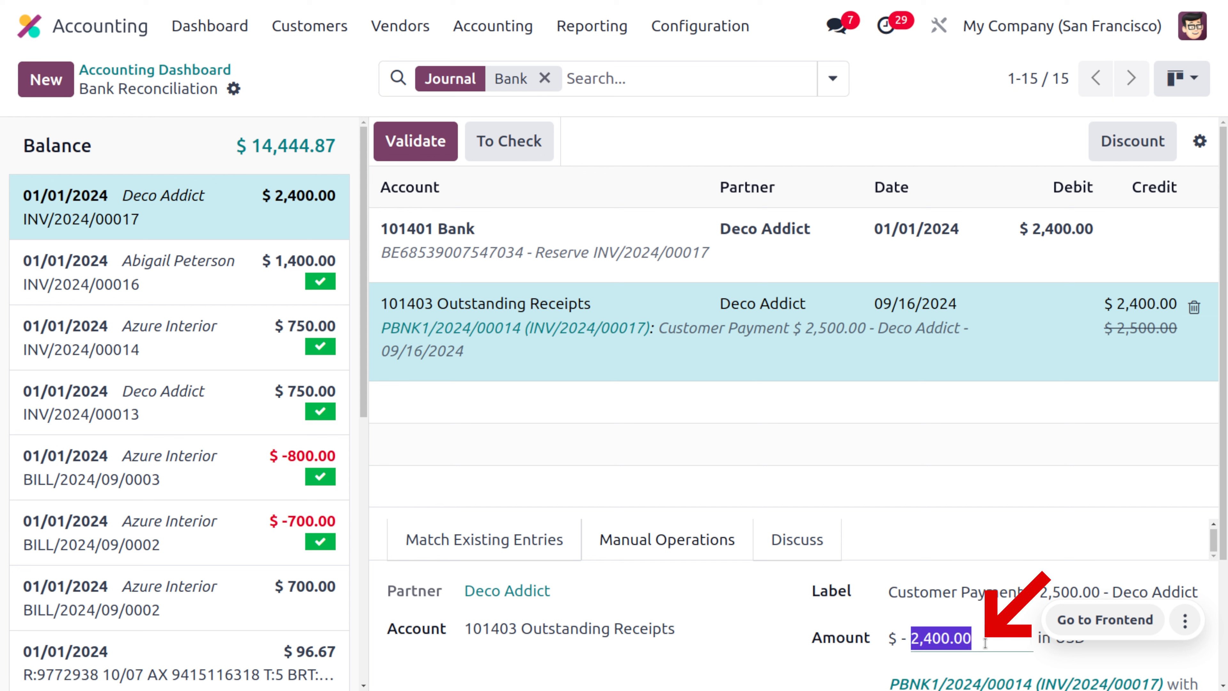
{"action": "key", "text": "BackSpace"}
{"action": "type", "text": "2500"}
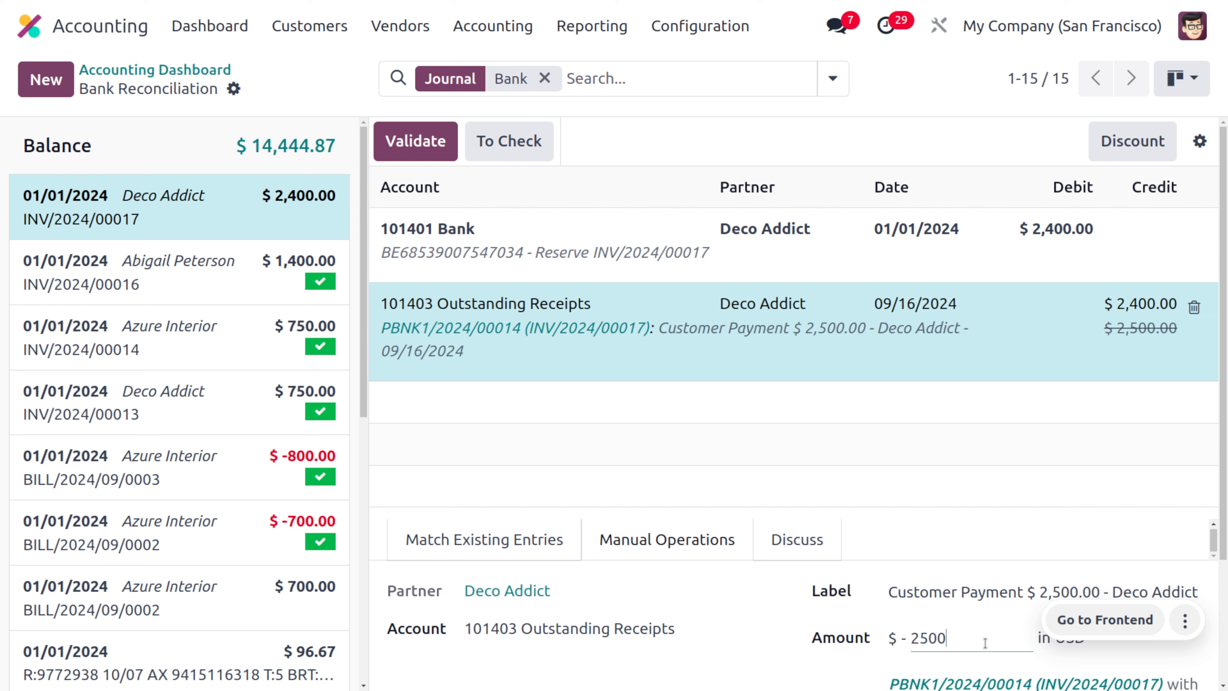
{"action": "left_click", "coordinate": [722, 671]}
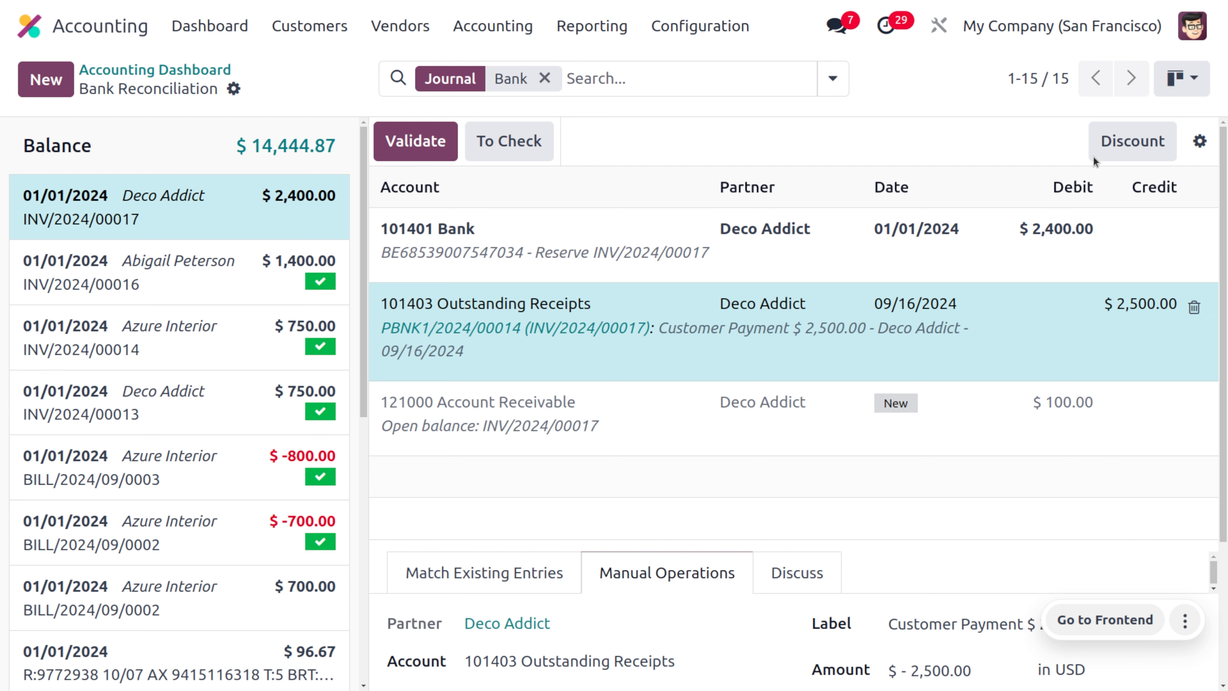
Apply the Discount reconciliation model to the open balance and validate the INV/2024/00017 bank transaction
{"action": "left_click", "coordinate": [1126, 155]}
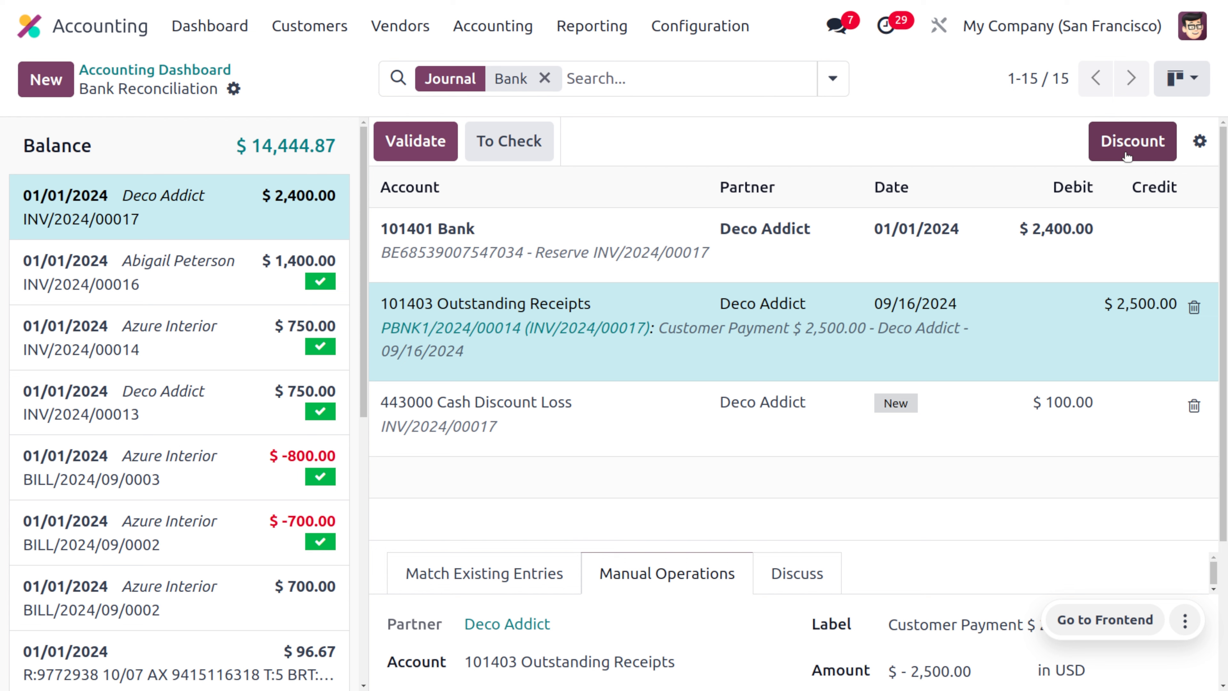
{"action": "scroll", "coordinate": [799, 562], "scroll_direction": "down", "scroll_amount": 2}
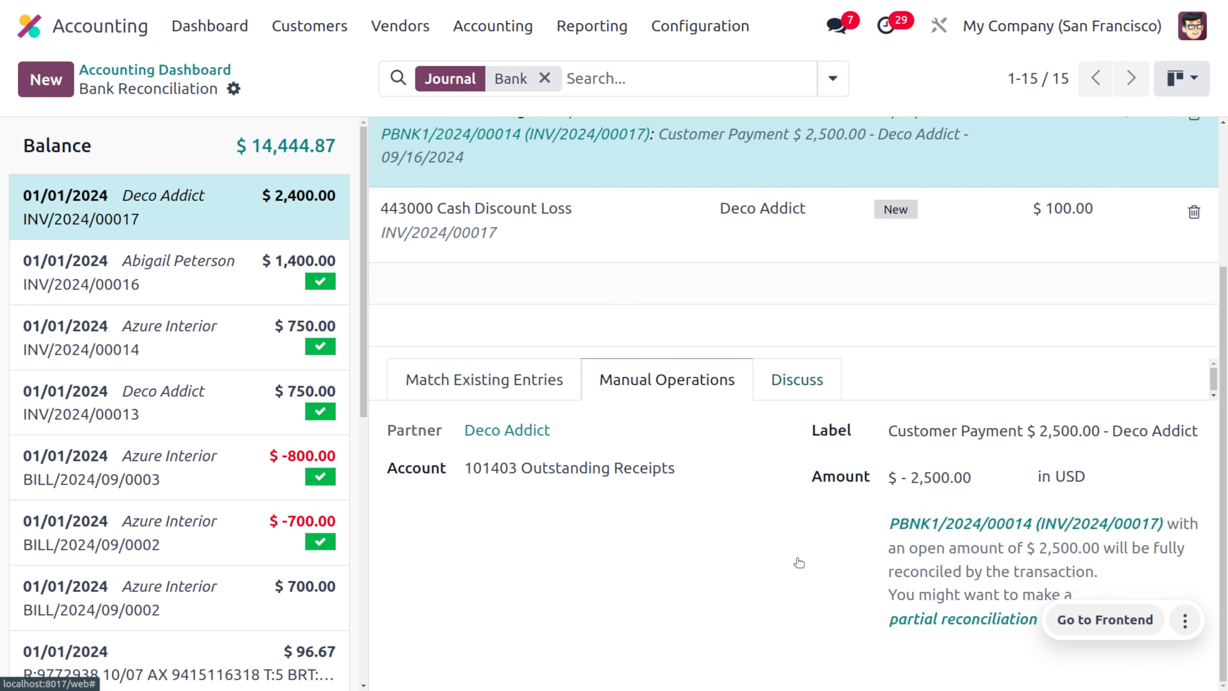
{"action": "scroll", "coordinate": [799, 562], "scroll_direction": "up", "scroll_amount": 5}
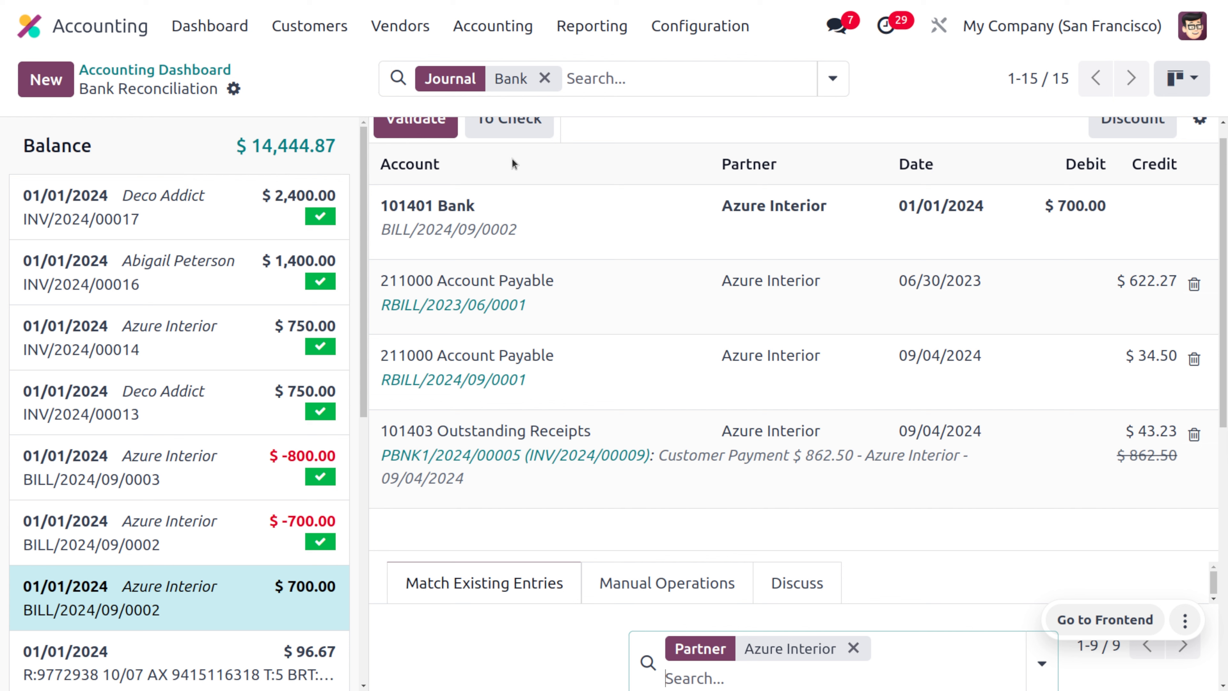
Open the Deco Addict customer invoice INV/2024/00017 to check its payment status
{"action": "left_click", "coordinate": [312, 29]}
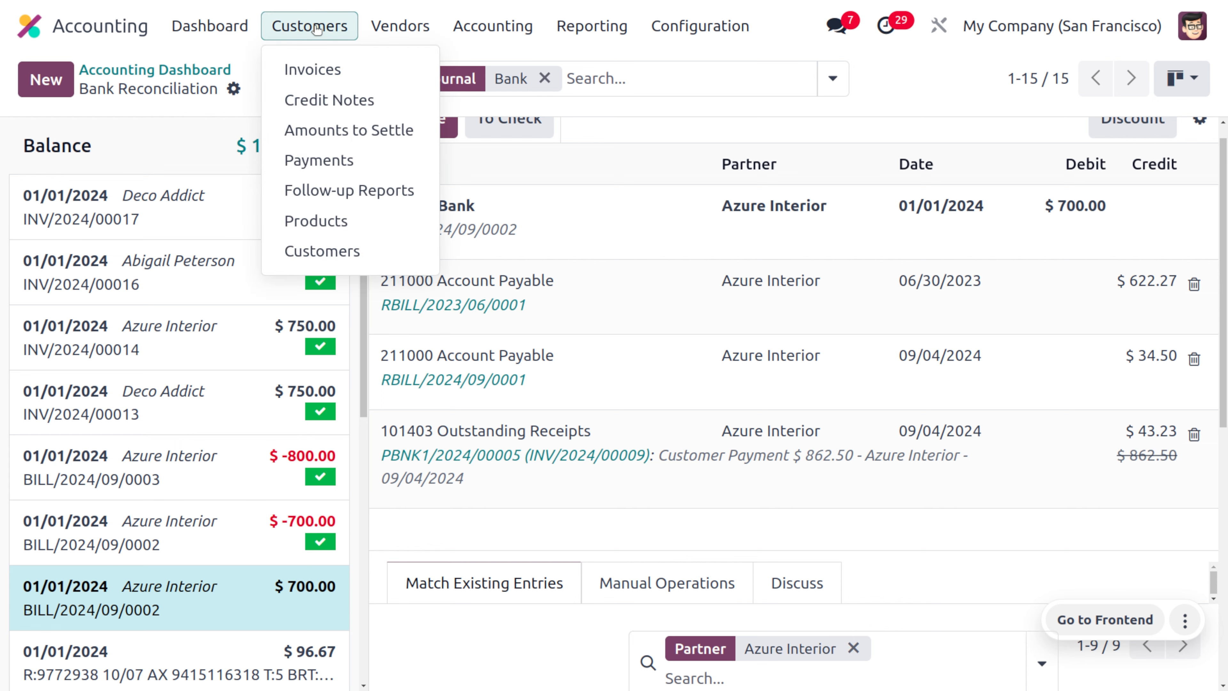
{"action": "left_click", "coordinate": [325, 77]}
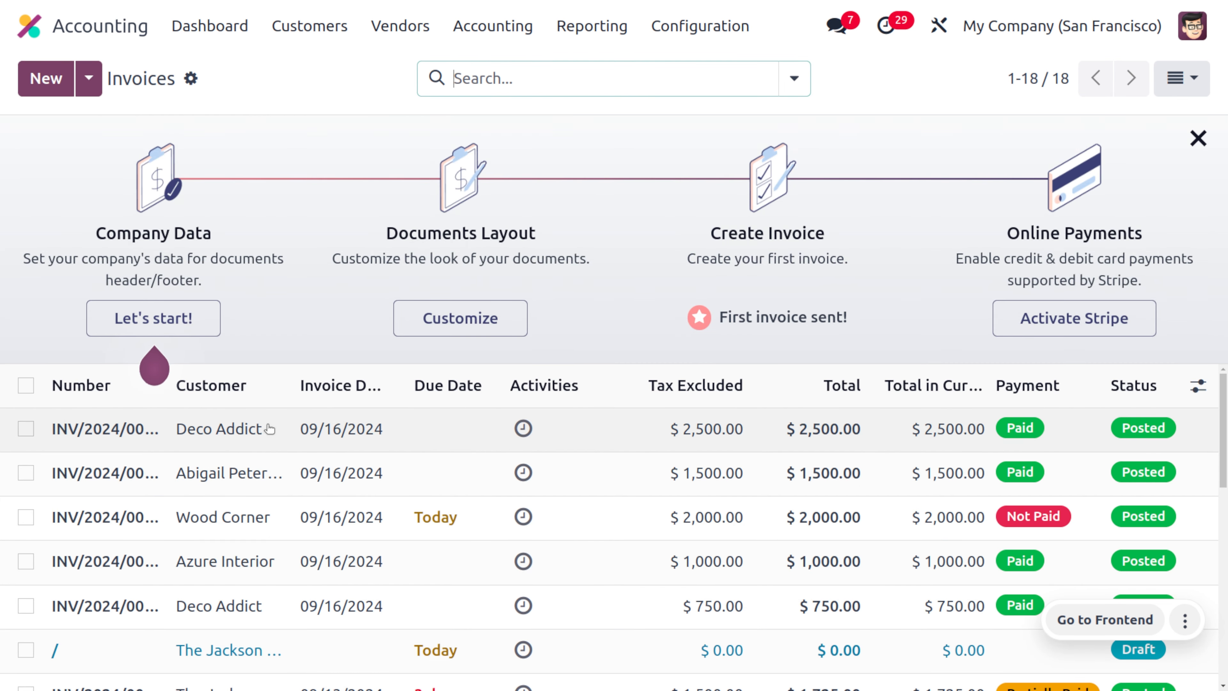
{"action": "left_click", "coordinate": [259, 436]}
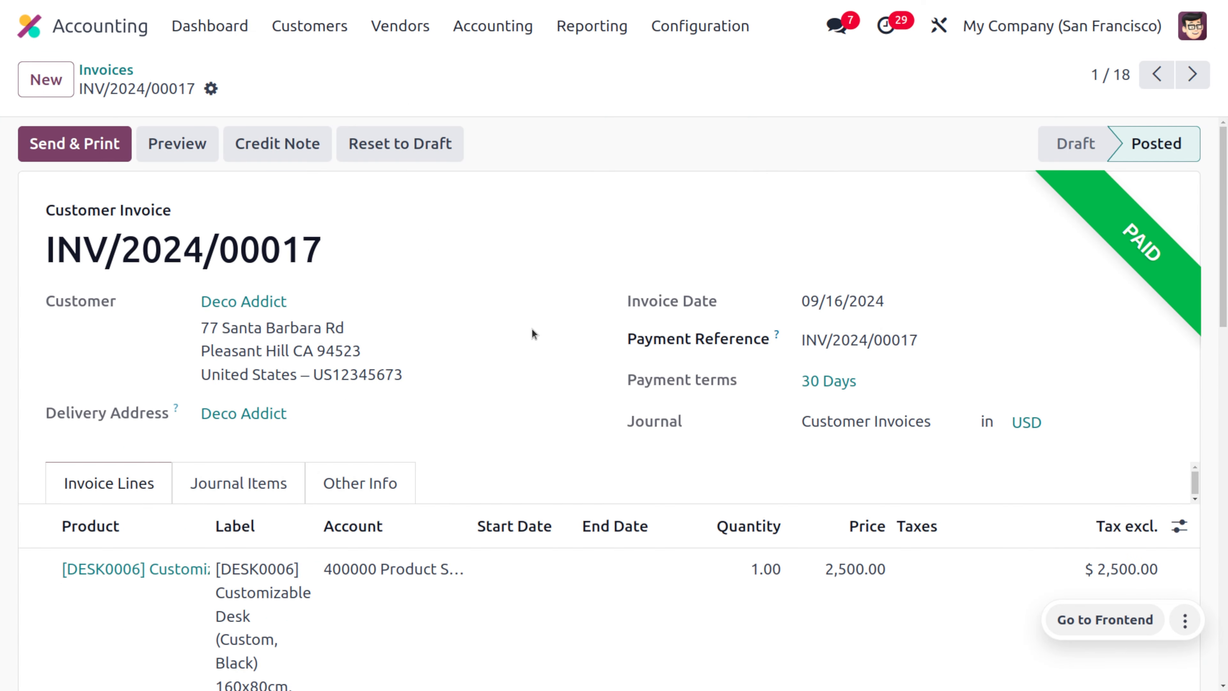
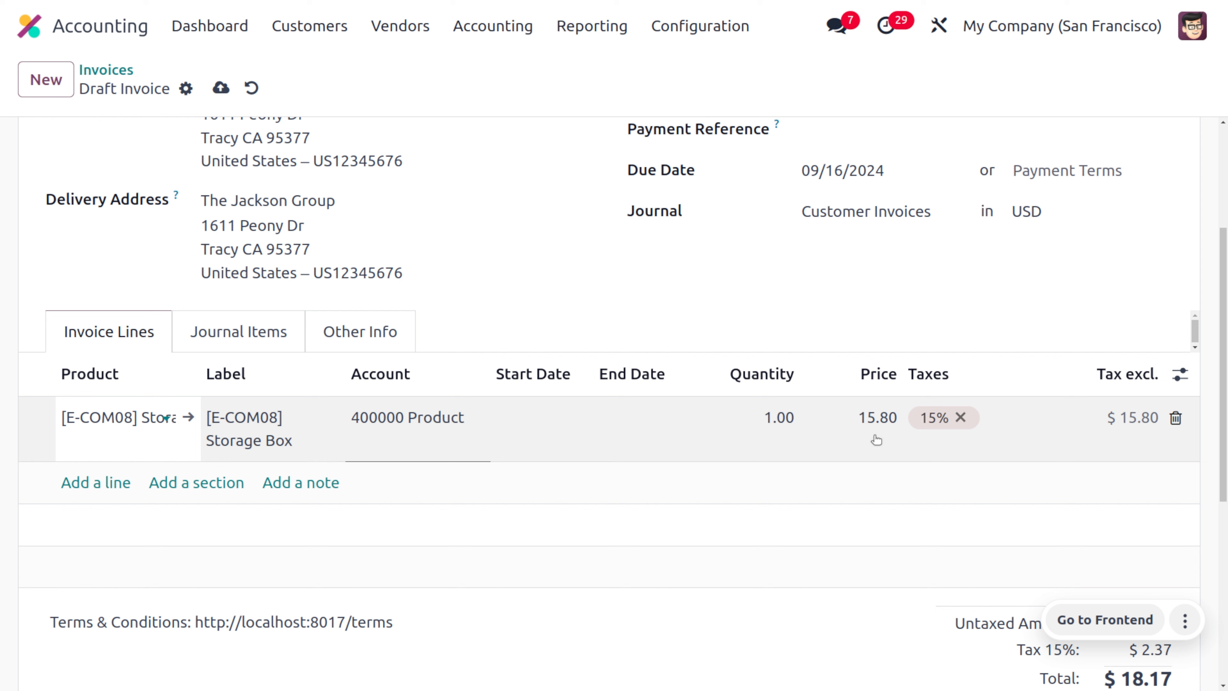
Remove the 15% tax from The Jackson Group invoice's Storage Box line and set its price to 100
{"action": "left_click", "coordinate": [959, 419]}
{"action": "left_click", "coordinate": [868, 419]}
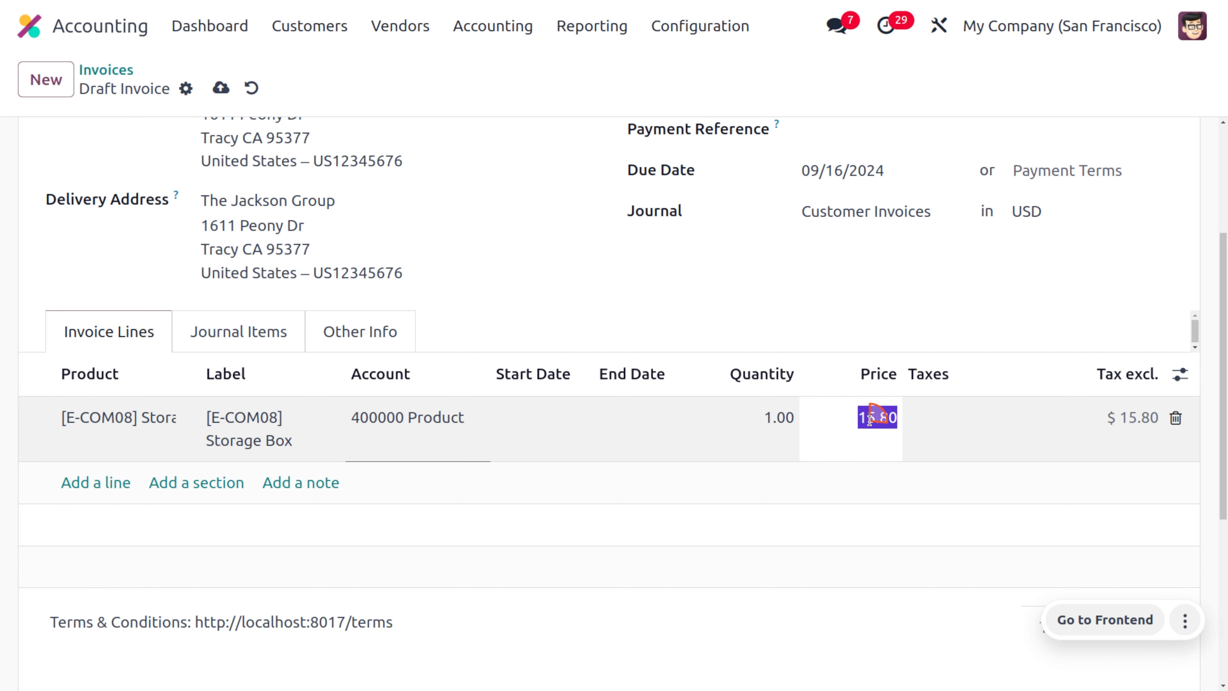
{"action": "type", "text": "100"}
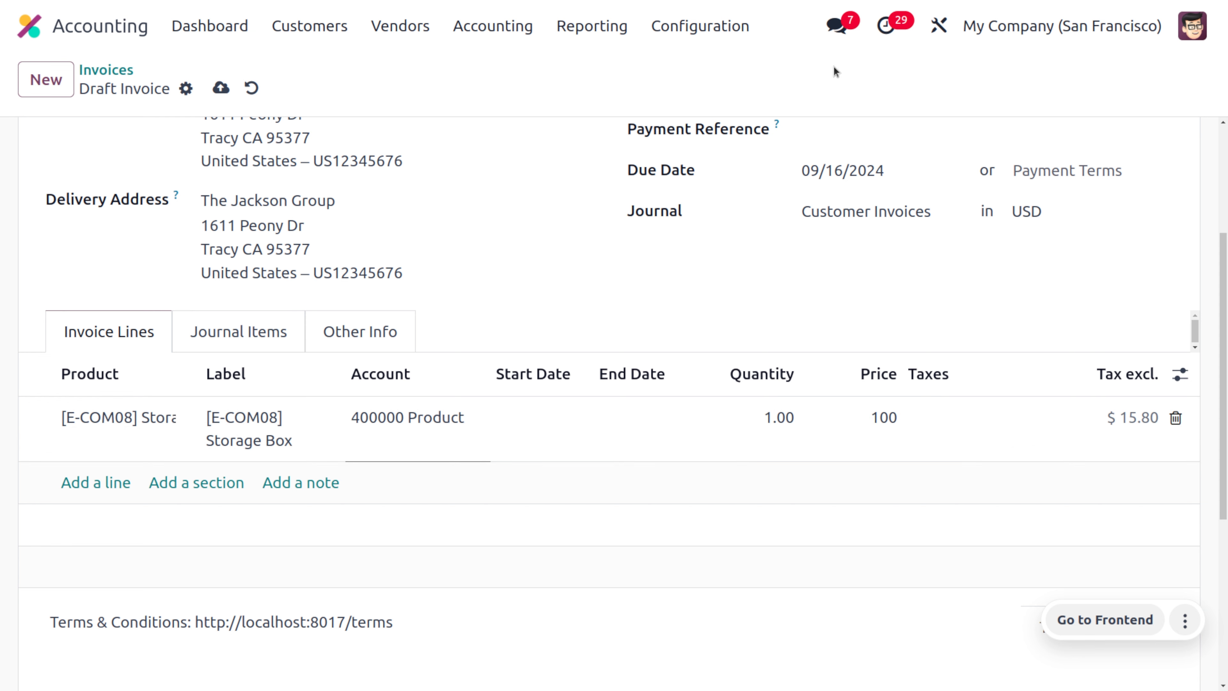
{"action": "left_click", "coordinate": [699, 97]}
{"action": "scroll", "coordinate": [693, 358], "scroll_direction": "down", "scroll_amount": 5}
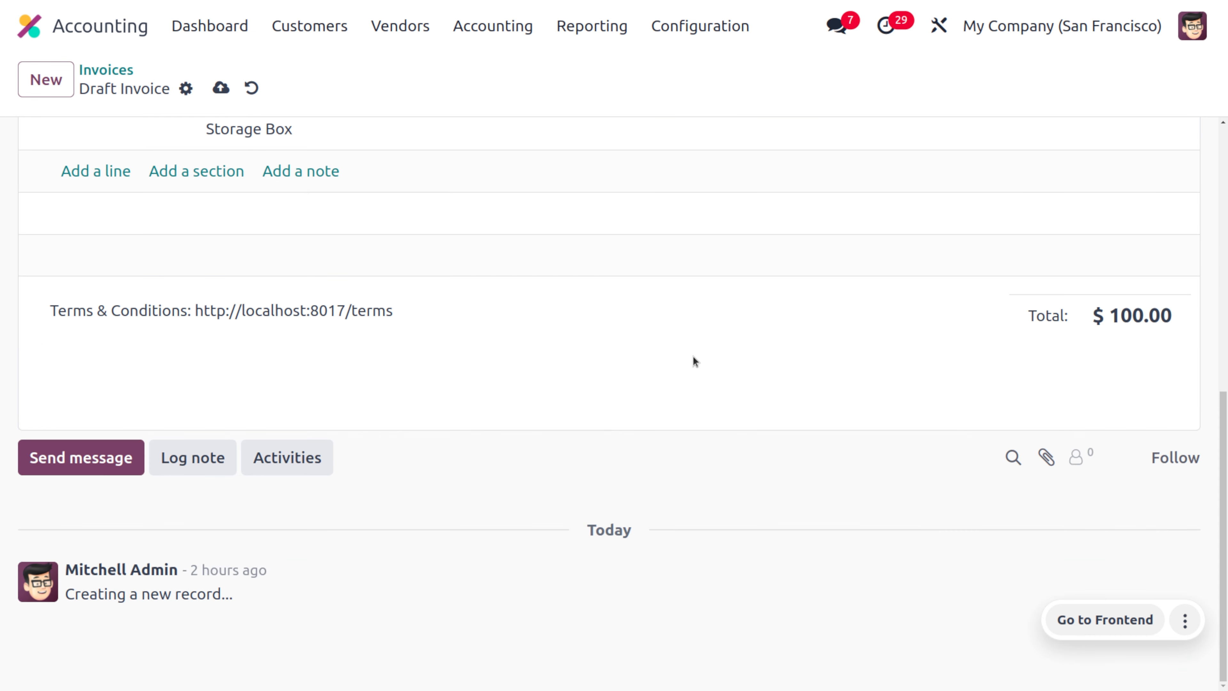
{"action": "scroll", "coordinate": [694, 358], "scroll_direction": "up", "scroll_amount": 10}
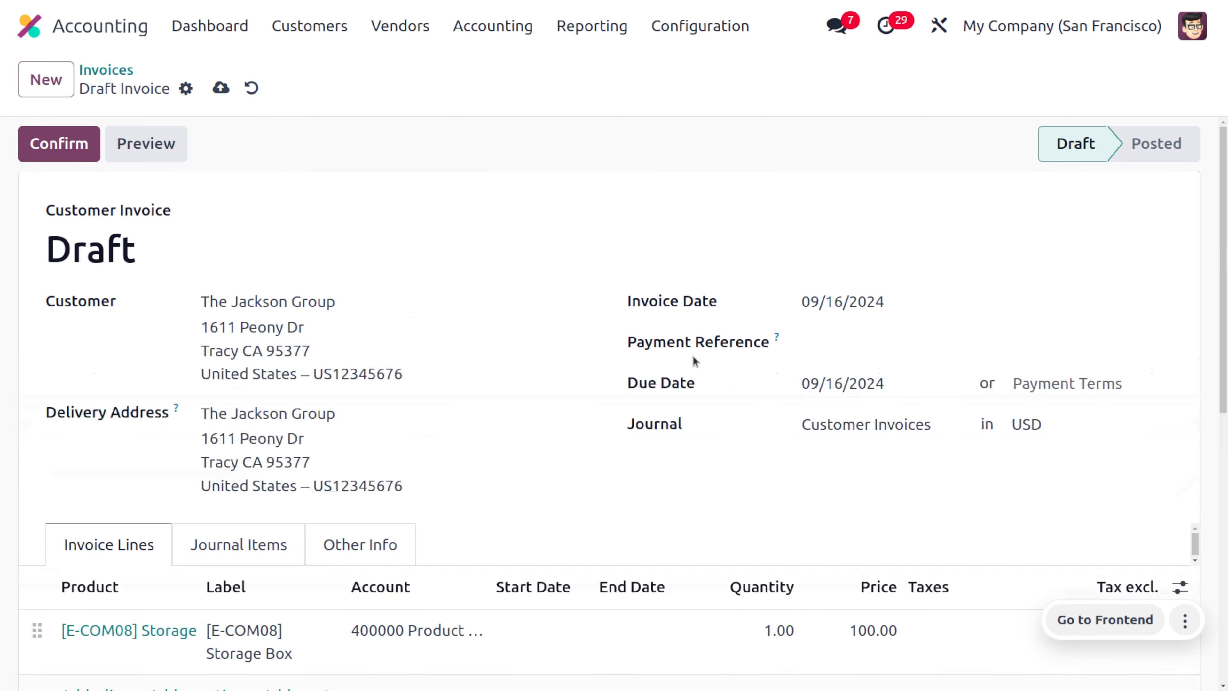
Save and confirm The Jackson Group invoice and register its full payment through the Bank journal using the Manual method
{"action": "left_click", "coordinate": [221, 87]}
{"action": "left_click", "coordinate": [65, 145]}
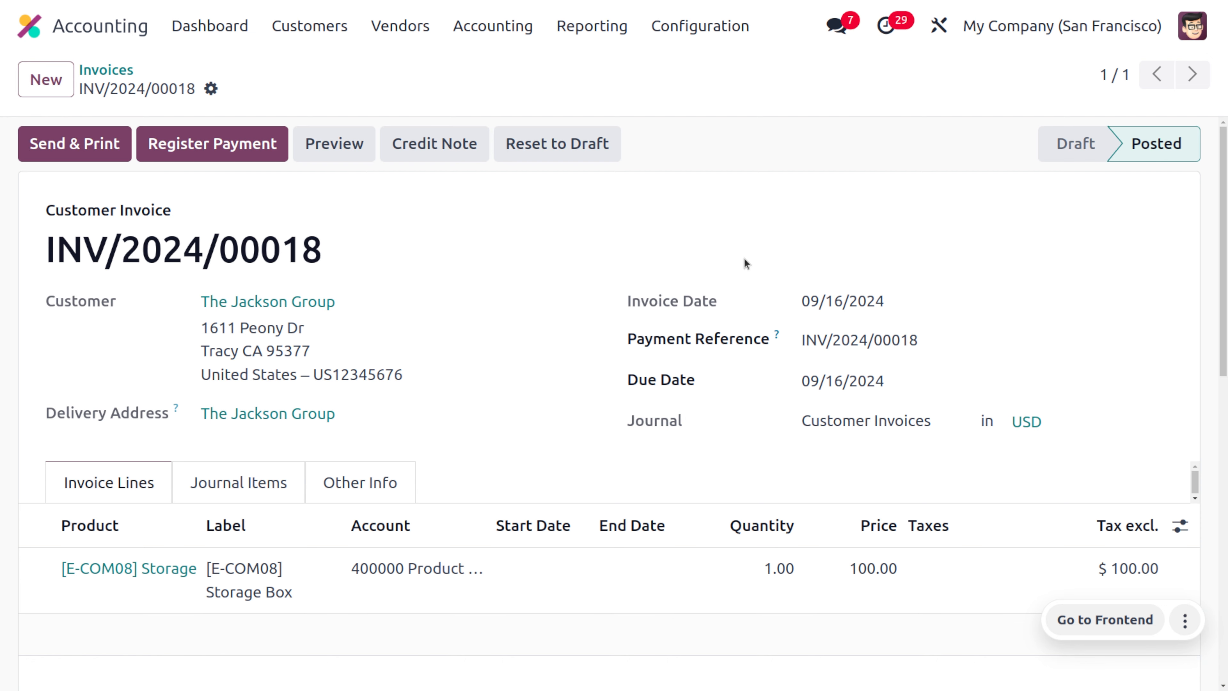
{"action": "left_click", "coordinate": [224, 149]}
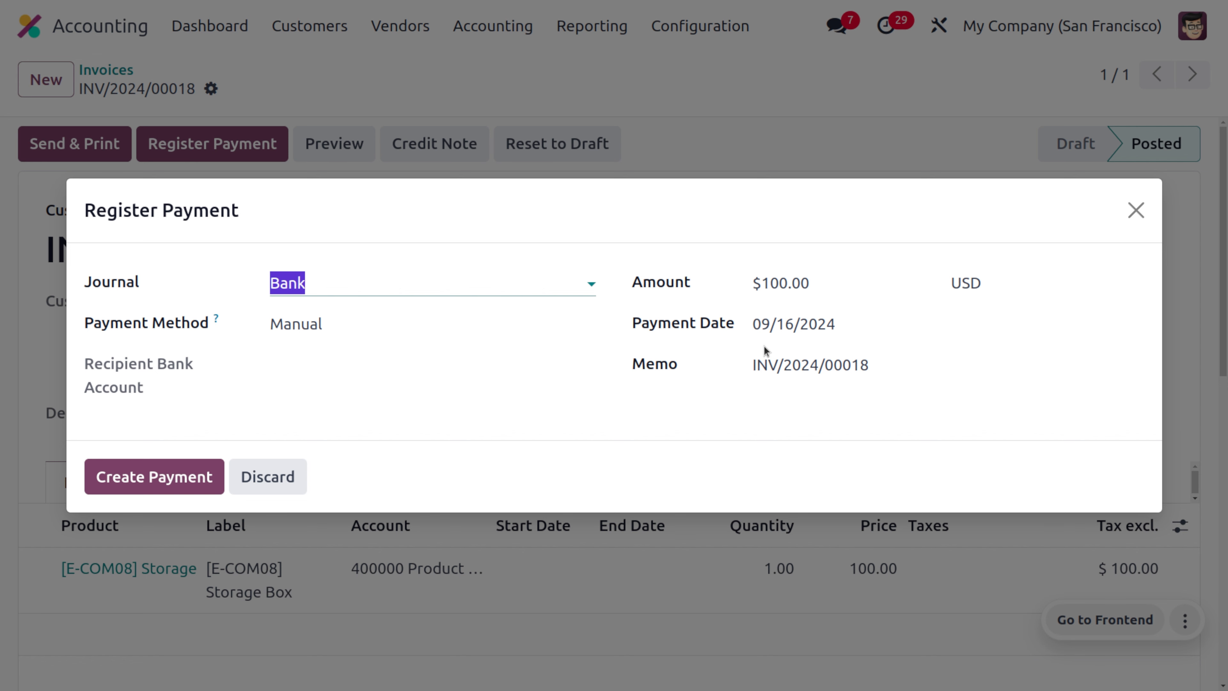
{"action": "left_click", "coordinate": [181, 479]}
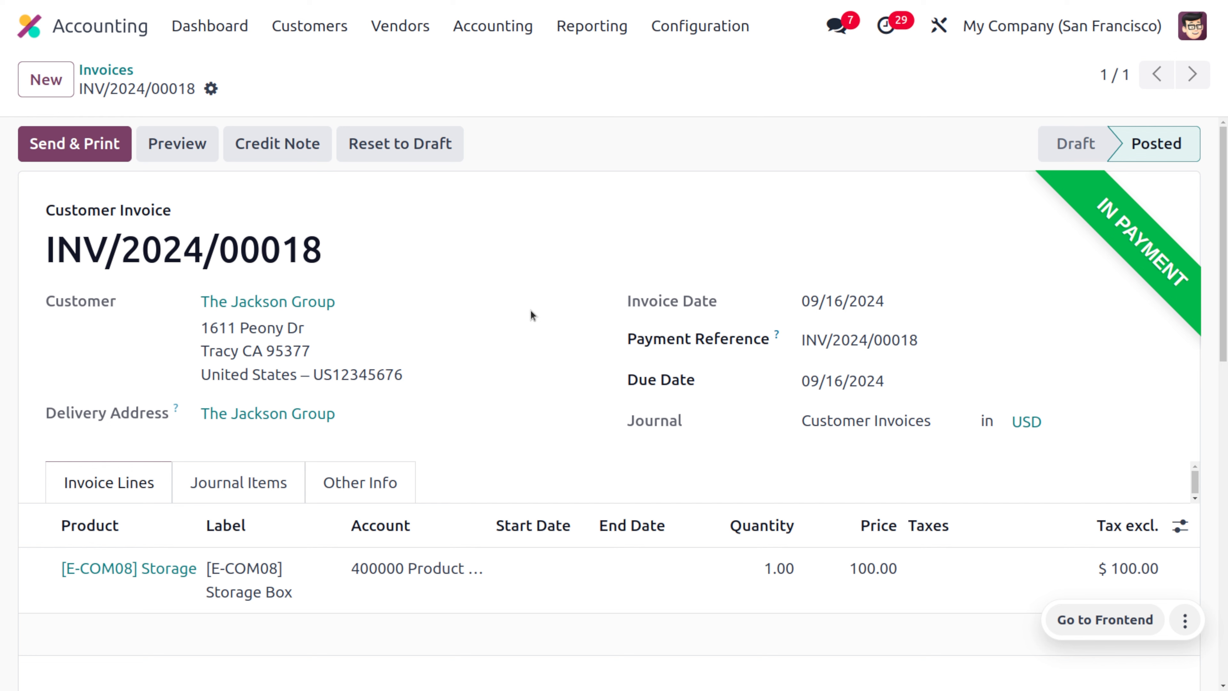
Start a new Bank transaction from the accounting dashboard with the label BNK and The Jackson Group as partner
{"action": "left_click", "coordinate": [207, 25]}
{"action": "scroll", "coordinate": [667, 378], "scroll_direction": "down", "scroll_amount": 5}
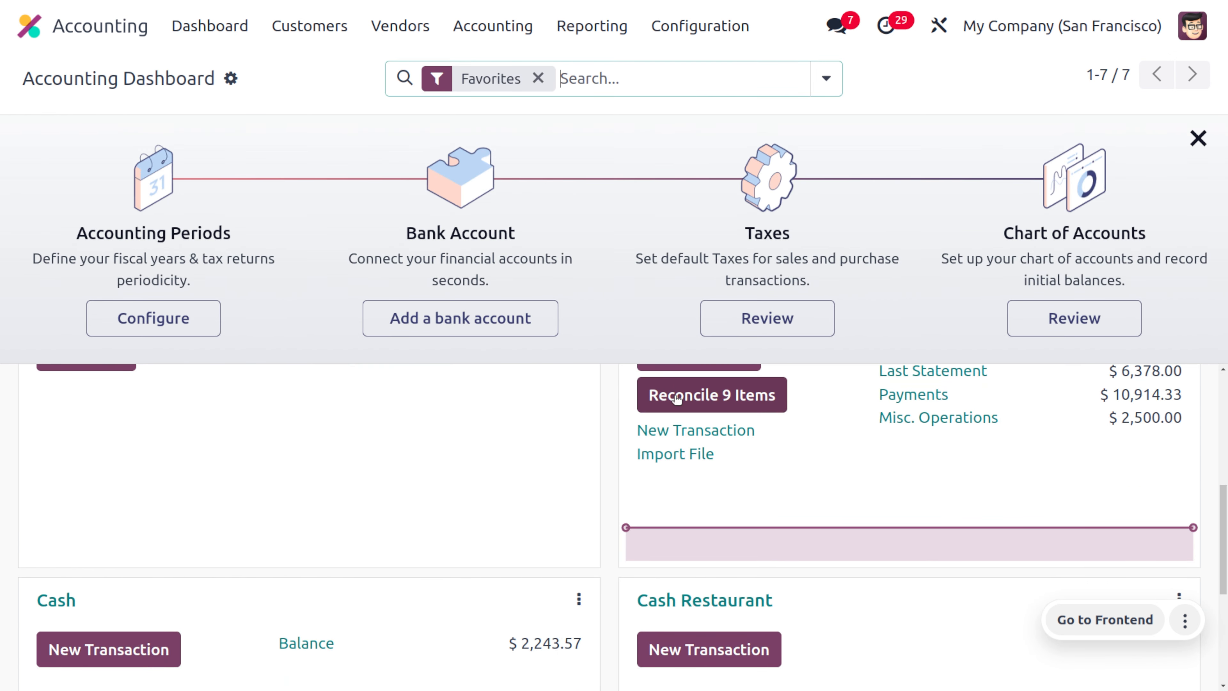
{"action": "left_click", "coordinate": [694, 430]}
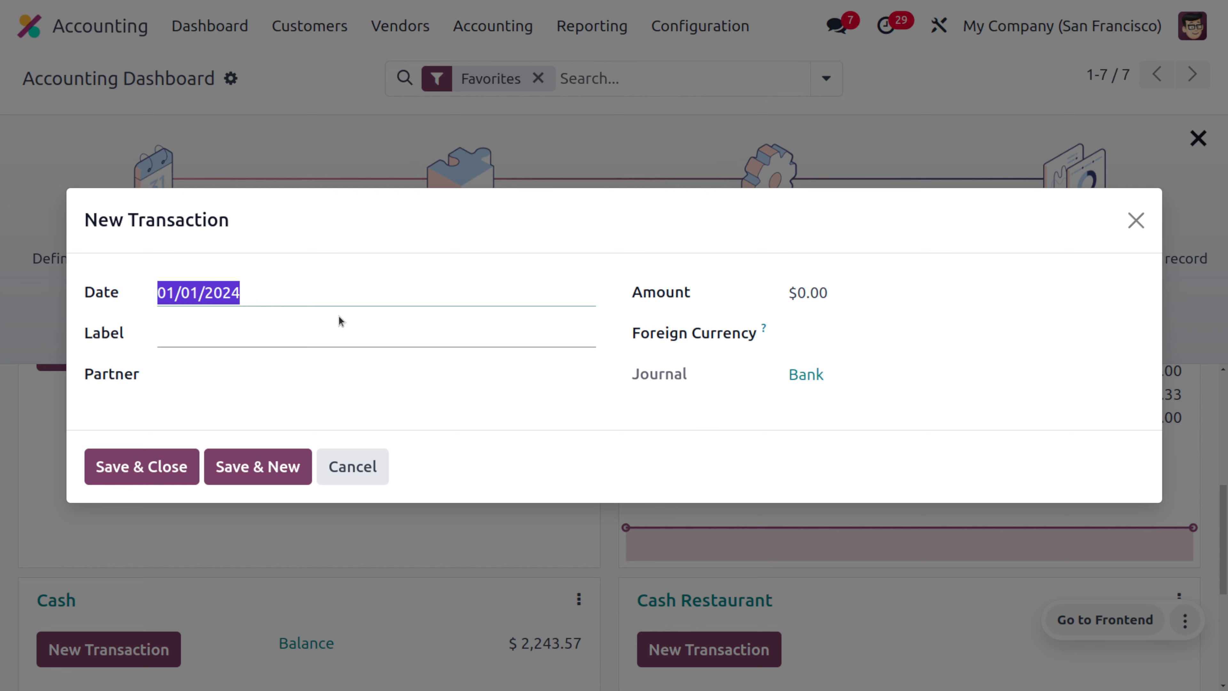
{"action": "left_click", "coordinate": [239, 327]}
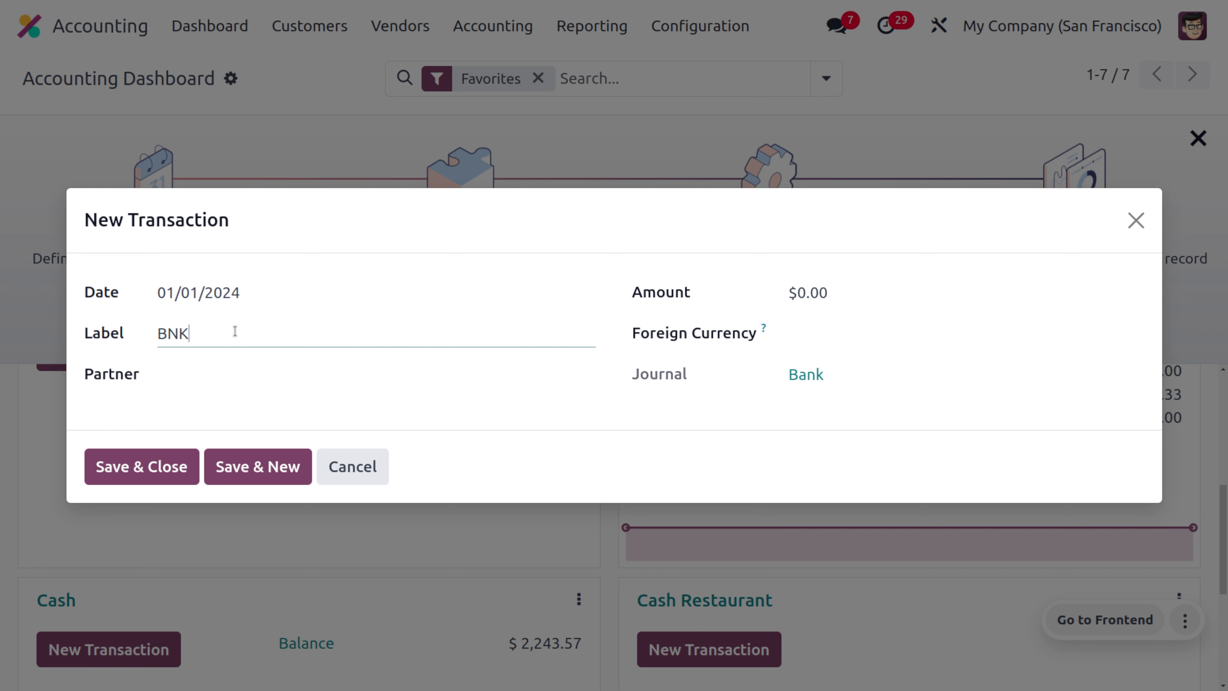
{"action": "left_click", "coordinate": [191, 381]}
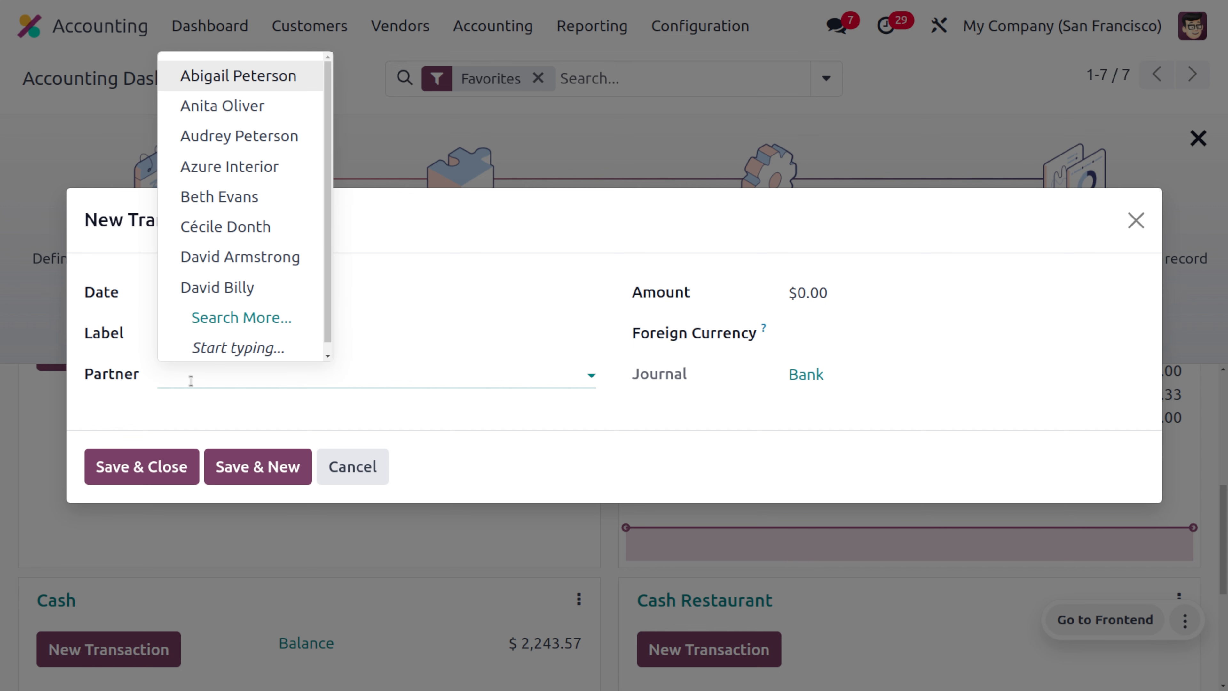
{"action": "type", "text": "W"}
{"action": "key", "text": "BackSpace"}
{"action": "type", "text": "JA"}
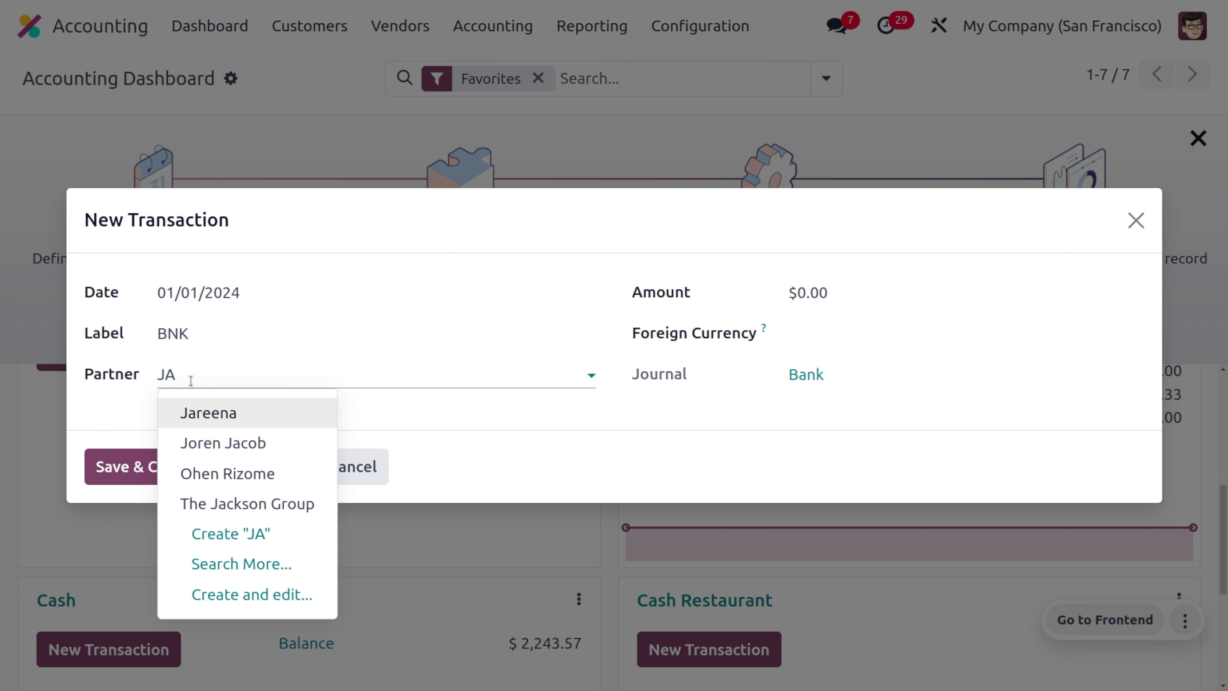
{"action": "key", "text": "Down"}
{"action": "key", "text": "Down"}
{"action": "key", "text": "Down"}
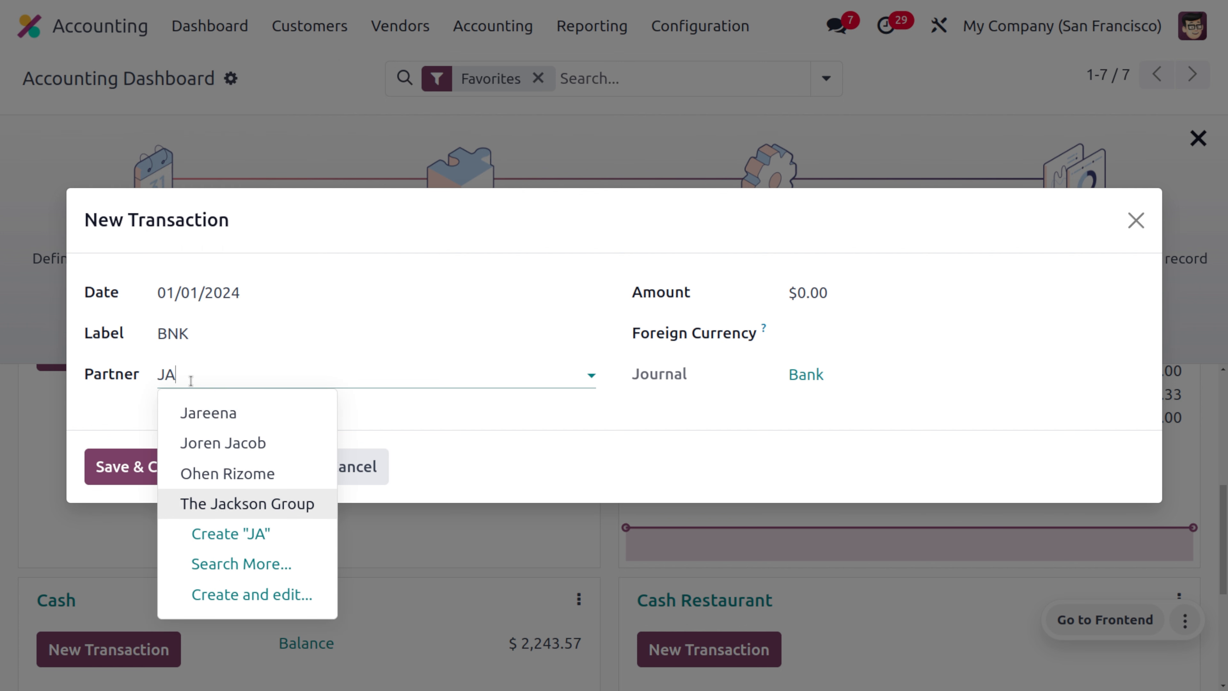
{"action": "key", "text": "Return"}
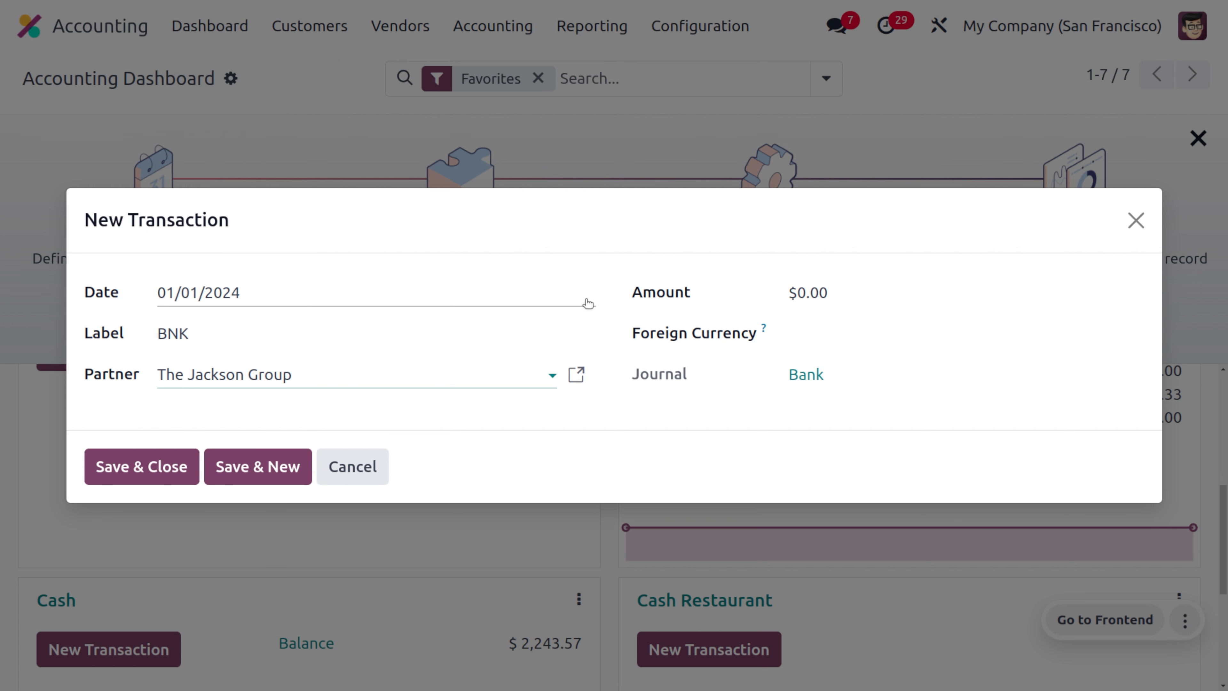
Set the BNK transaction's amount to 150 and save and close it
{"action": "left_click", "coordinate": [893, 298]}
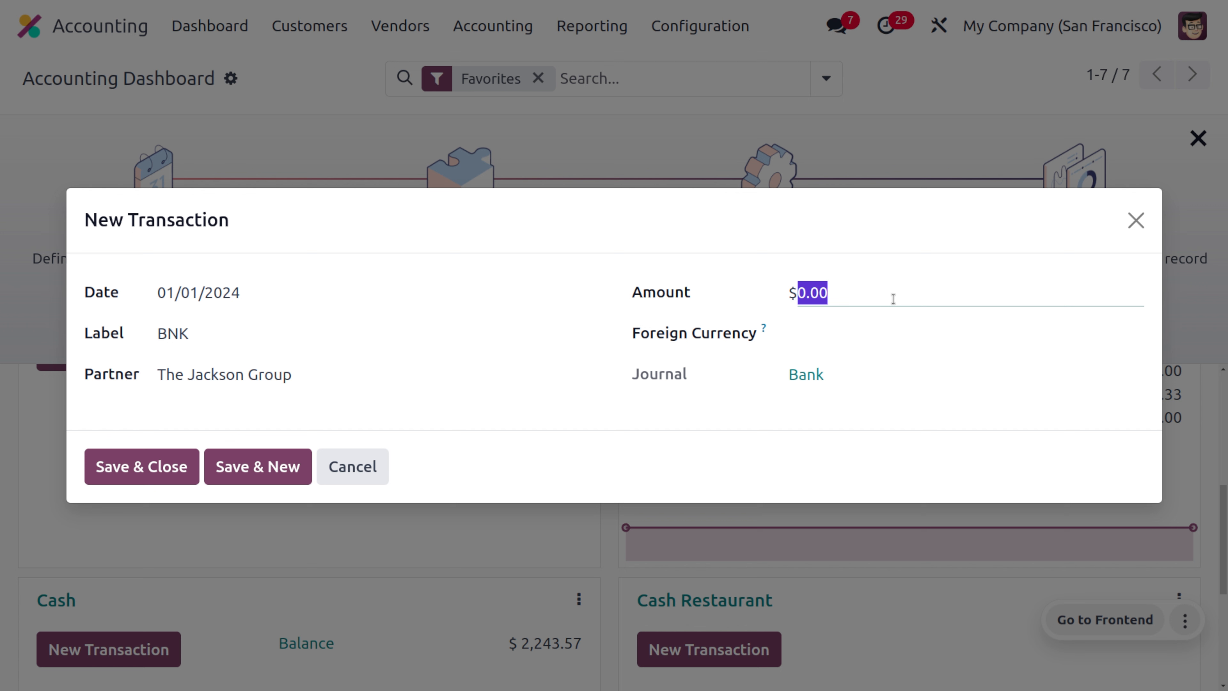
{"action": "type", "text": "150"}
{"action": "left_click", "coordinate": [133, 478]}
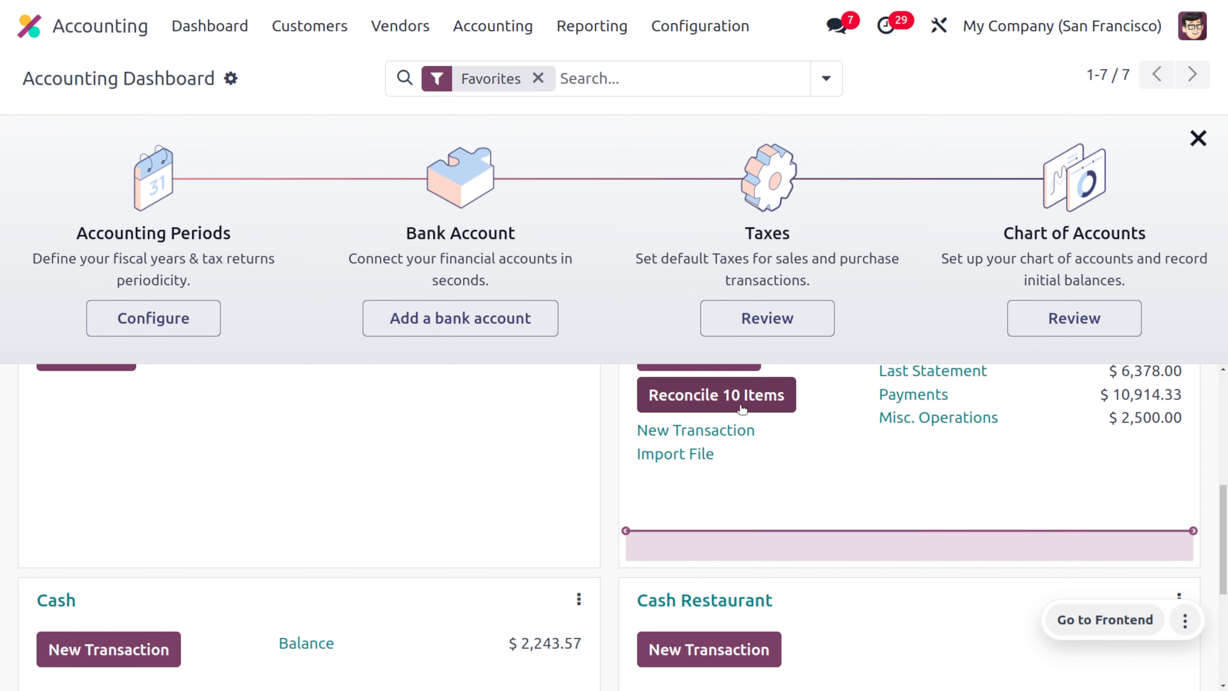
Open the Bank journal's reconciliation and match The Jackson Group's 09/16/2024 $100 payment to the BNK transaction
{"action": "scroll", "coordinate": [725, 527], "scroll_direction": "up", "scroll_amount": 4}
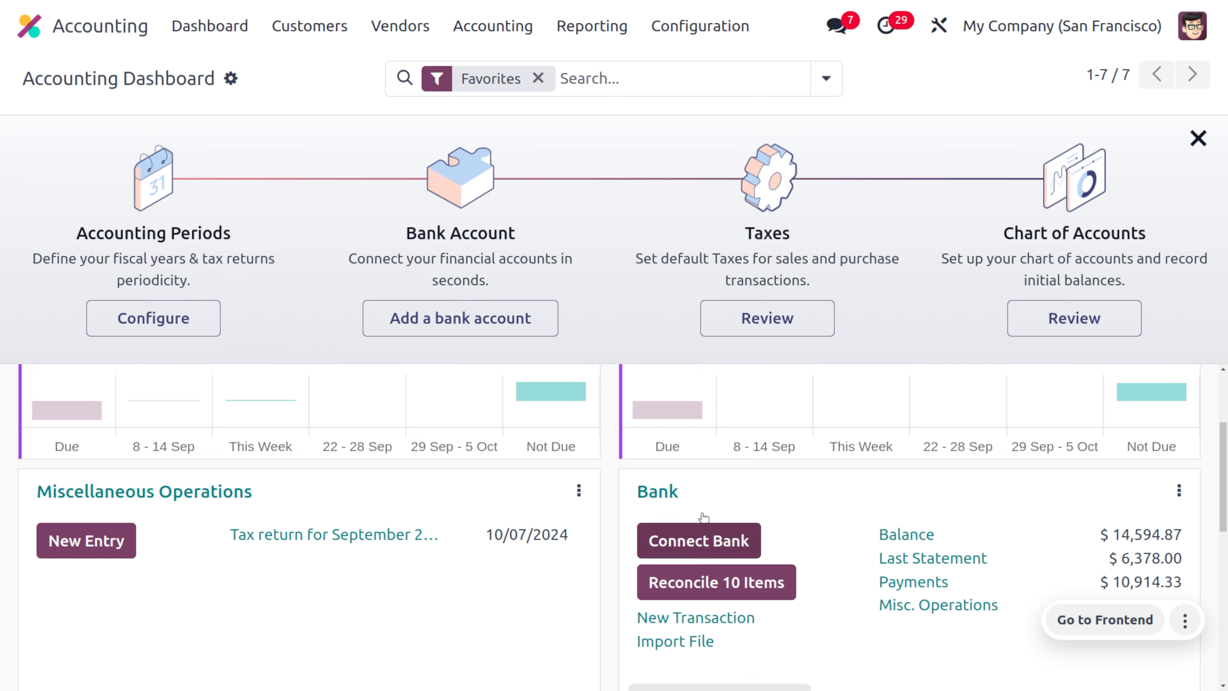
{"action": "left_click", "coordinate": [657, 489]}
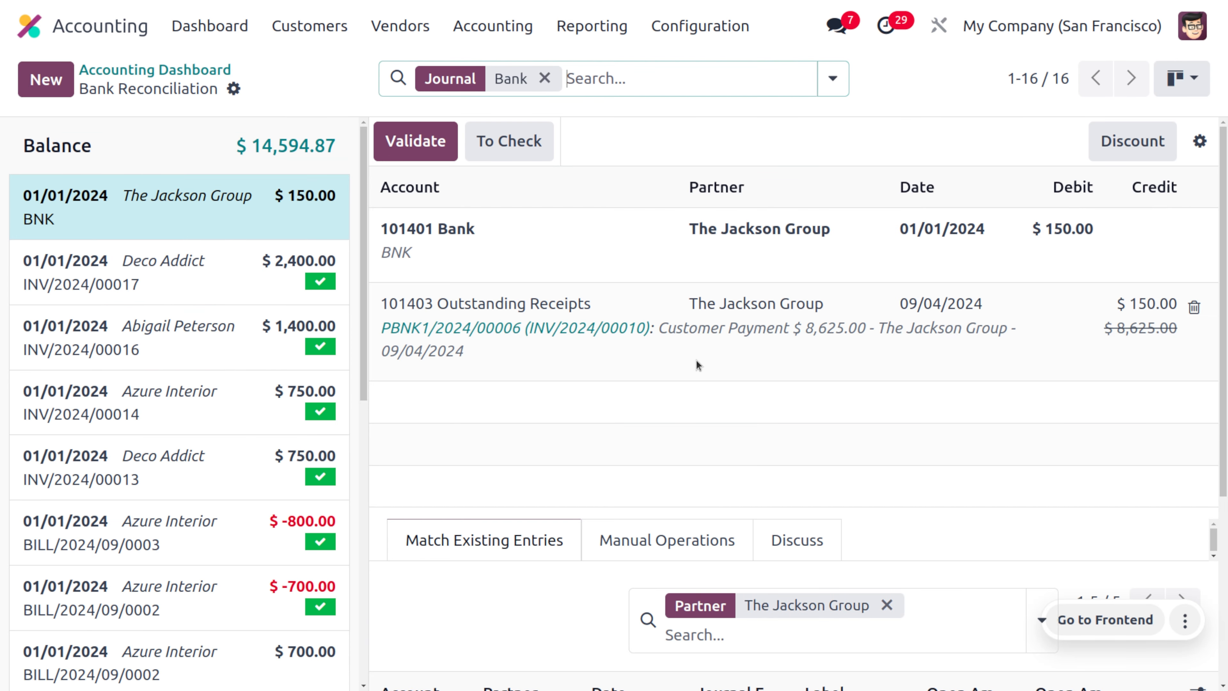
{"action": "scroll", "coordinate": [696, 362], "scroll_direction": "down", "scroll_amount": 5}
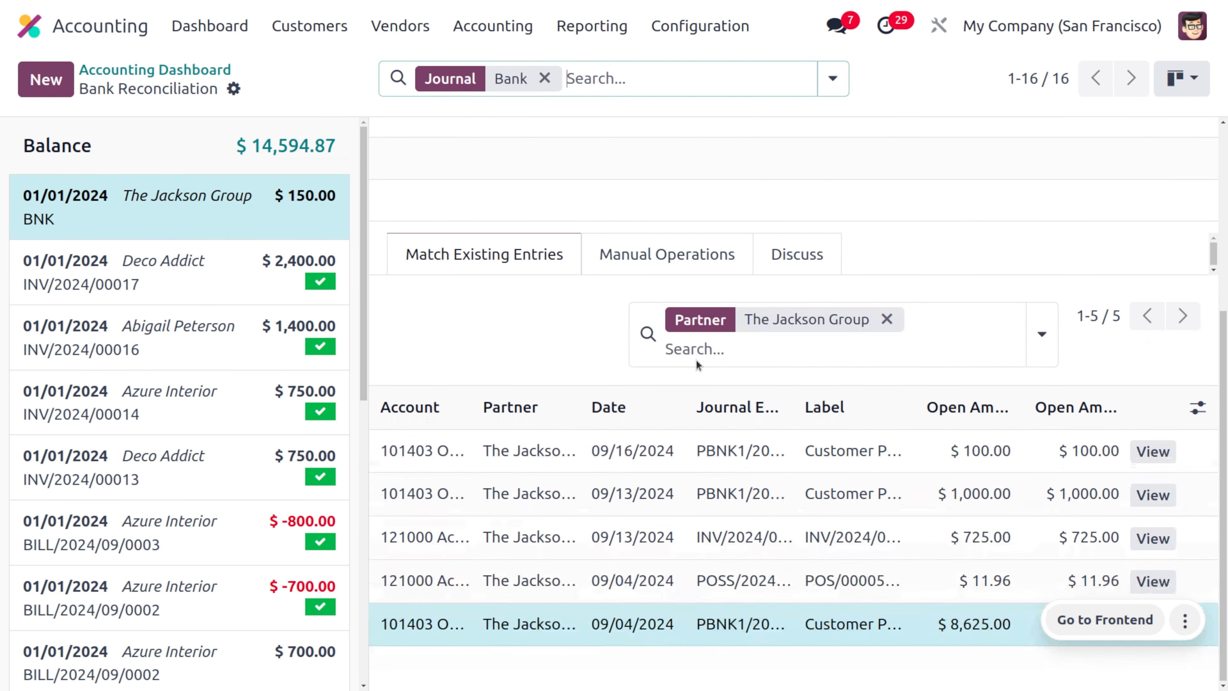
{"action": "left_click", "coordinate": [542, 450]}
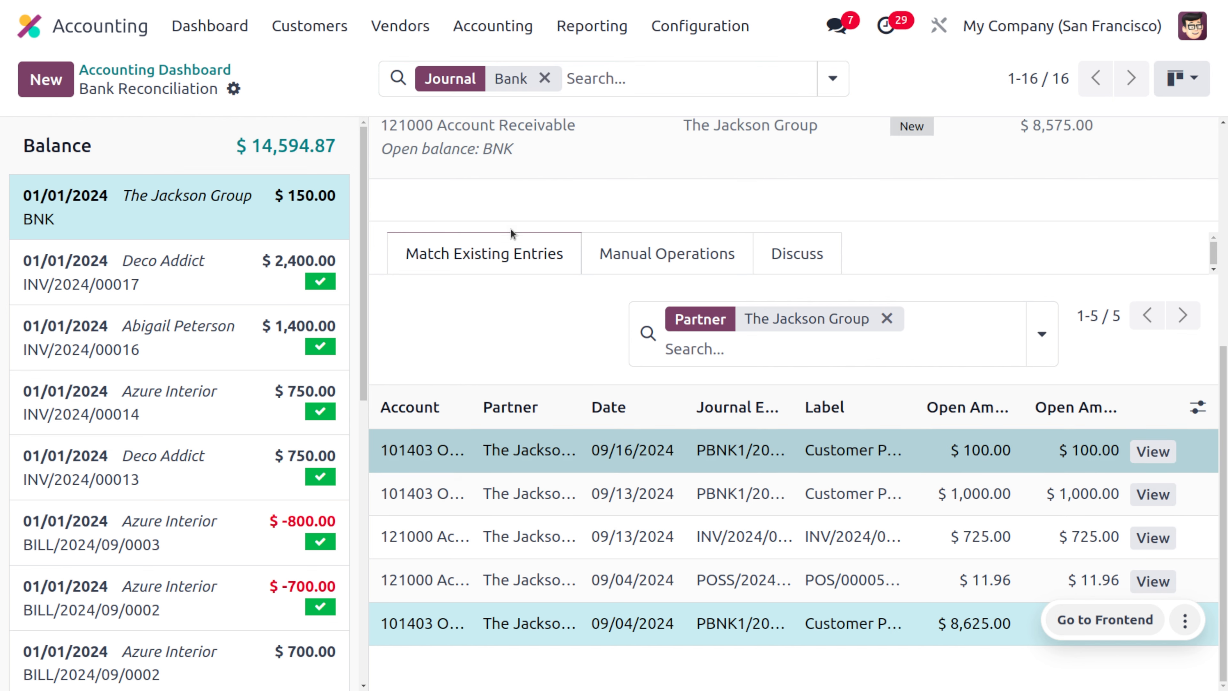
Remove The Jackson Group's matched $8,625 and $100 payments from the BNK transaction
{"action": "scroll", "coordinate": [516, 220], "scroll_direction": "up", "scroll_amount": 7}
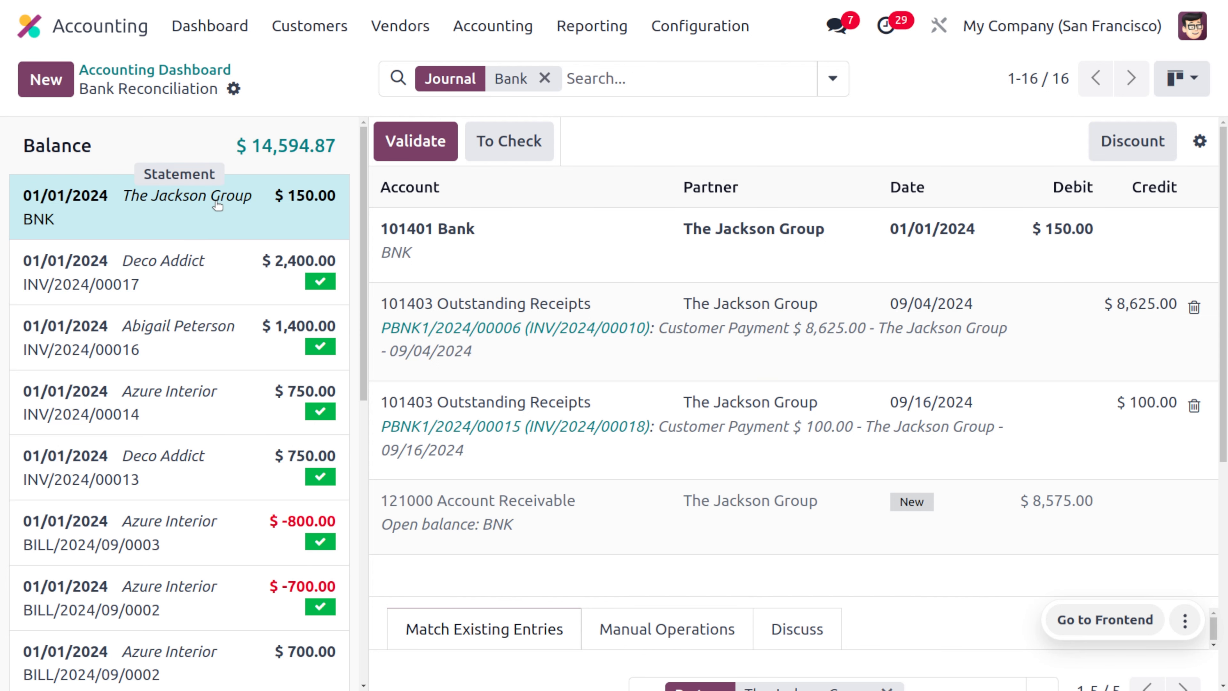
{"action": "left_click", "coordinate": [1194, 308]}
{"action": "left_click", "coordinate": [1194, 406]}
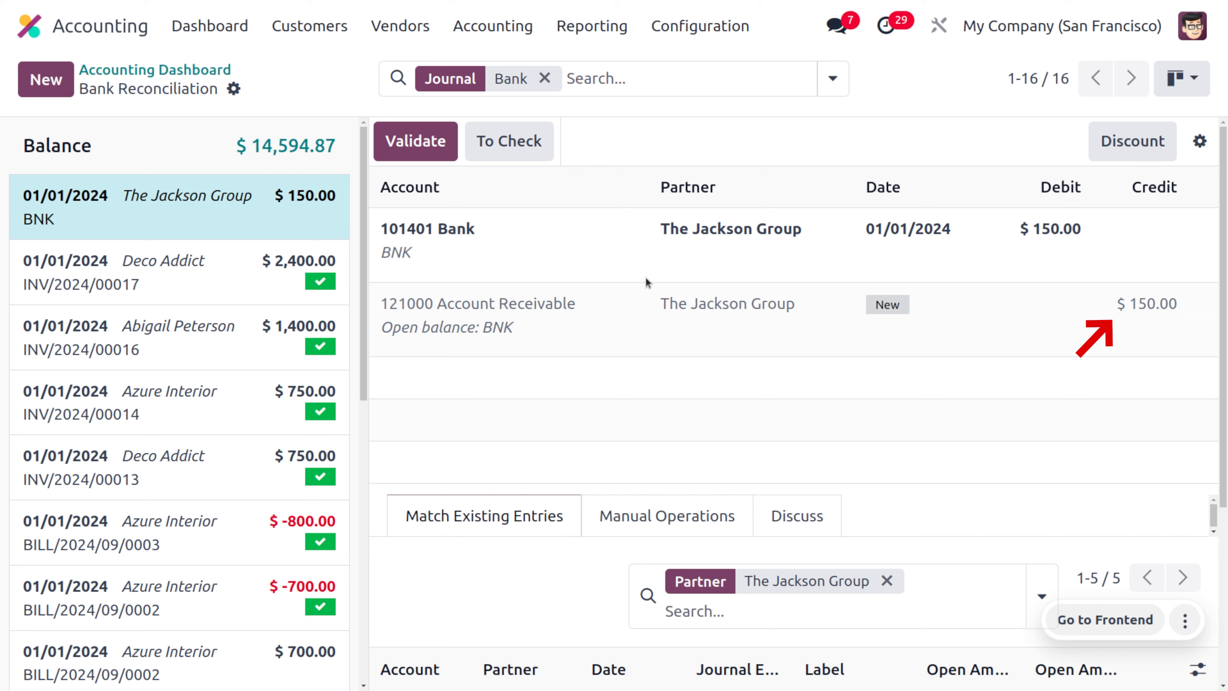
Match only The Jackson Group's 09/16/2024 $100 payment to the BNK transaction and validate the reconciliation
{"action": "scroll", "coordinate": [614, 396], "scroll_direction": "down", "scroll_amount": 5}
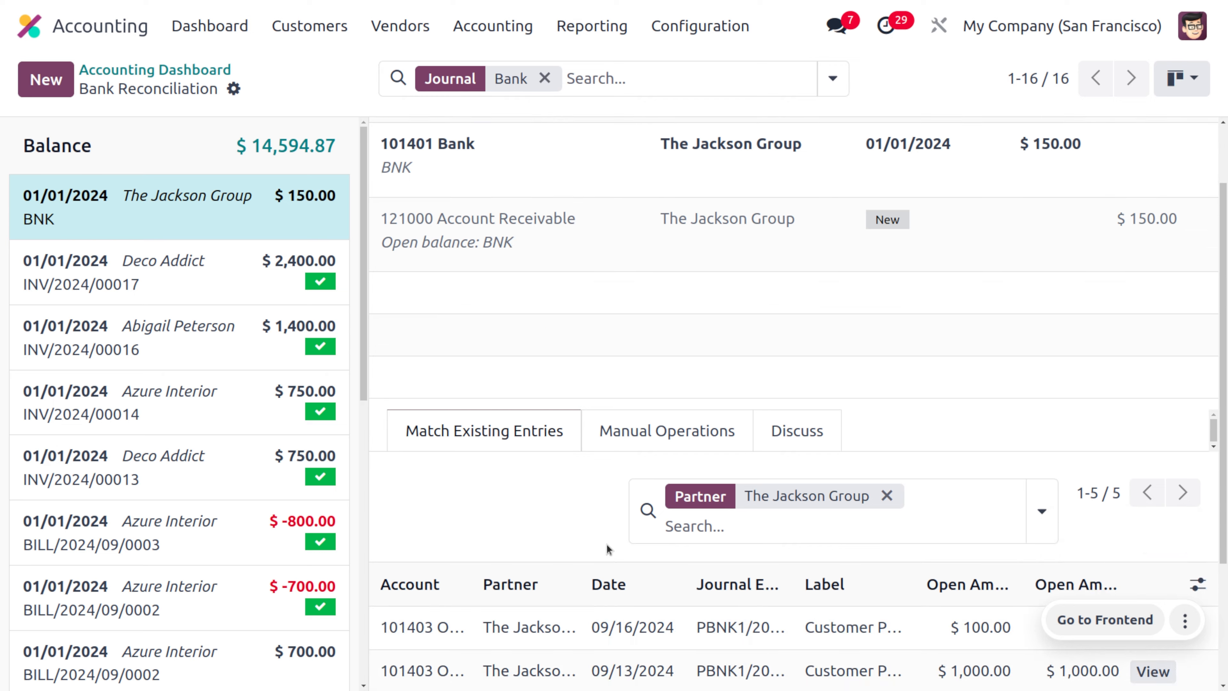
{"action": "left_click", "coordinate": [562, 506]}
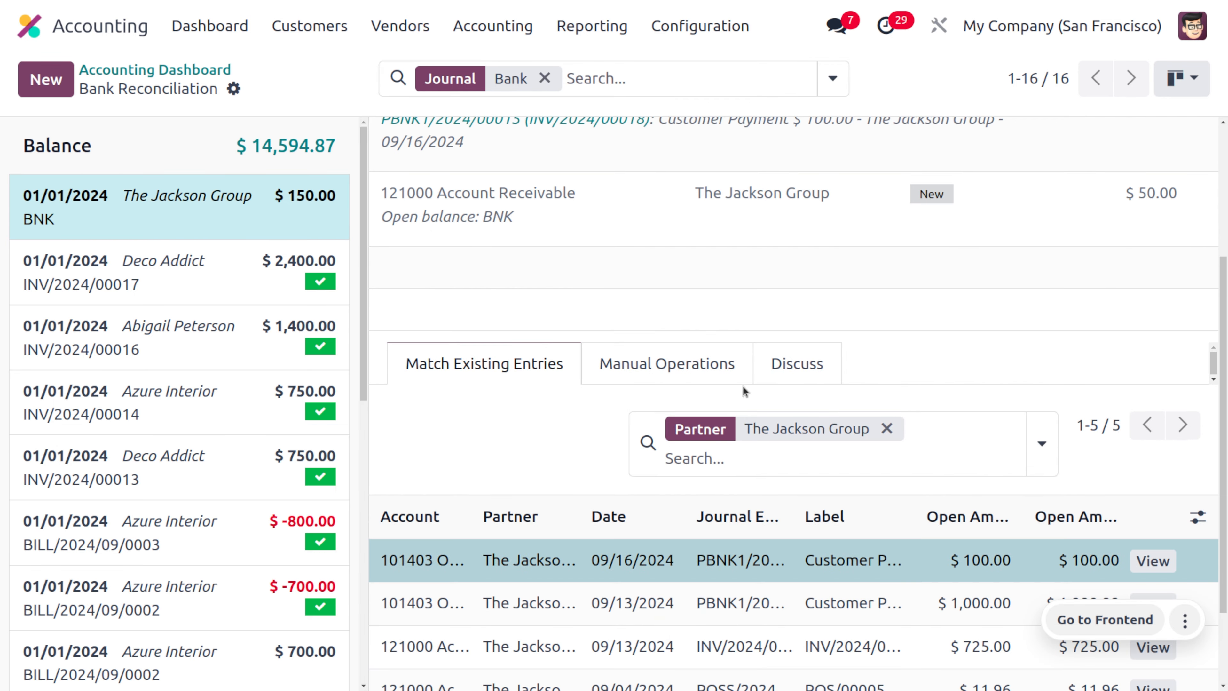
{"action": "scroll", "coordinate": [793, 237], "scroll_direction": "up", "scroll_amount": 5}
{"action": "scroll", "coordinate": [789, 237], "scroll_direction": "down", "scroll_amount": 1}
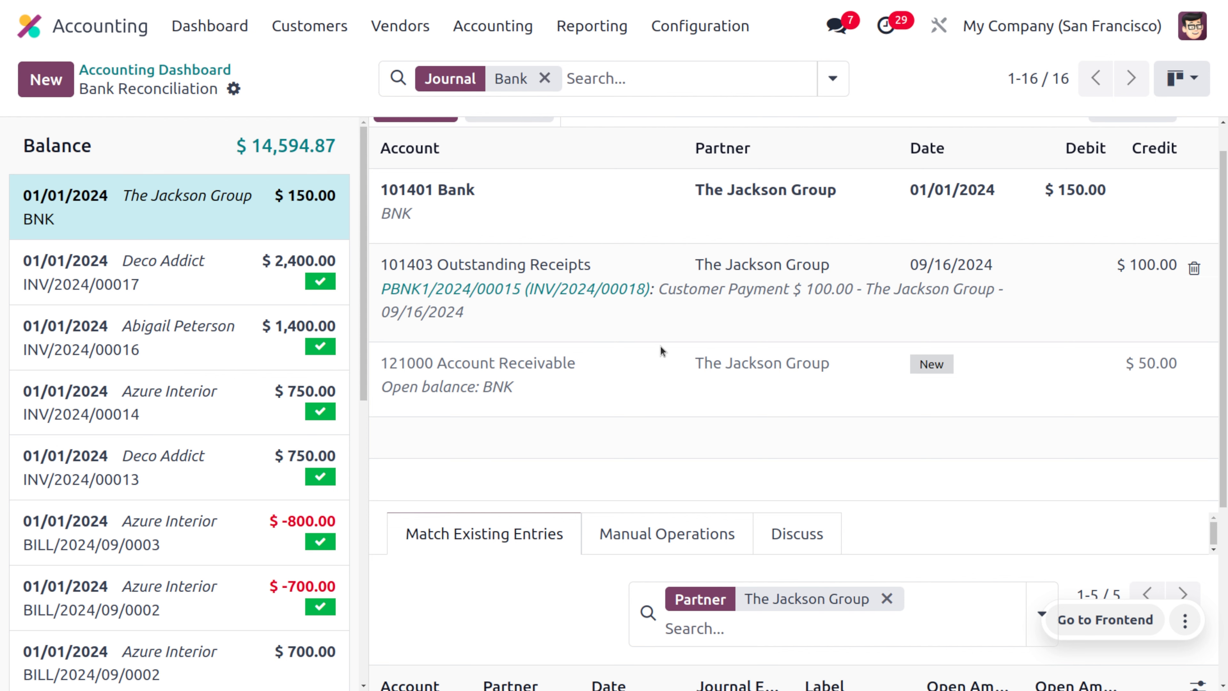
{"action": "scroll", "coordinate": [640, 343], "scroll_direction": "up", "scroll_amount": 1}
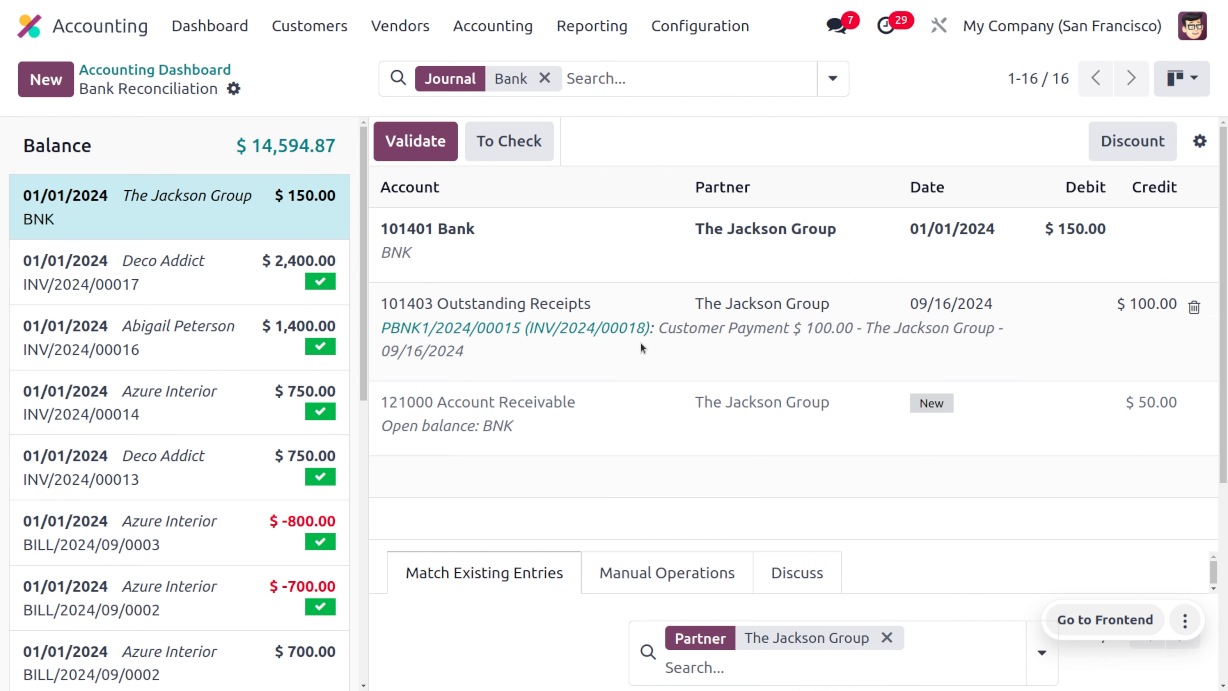
{"action": "left_click", "coordinate": [415, 141]}
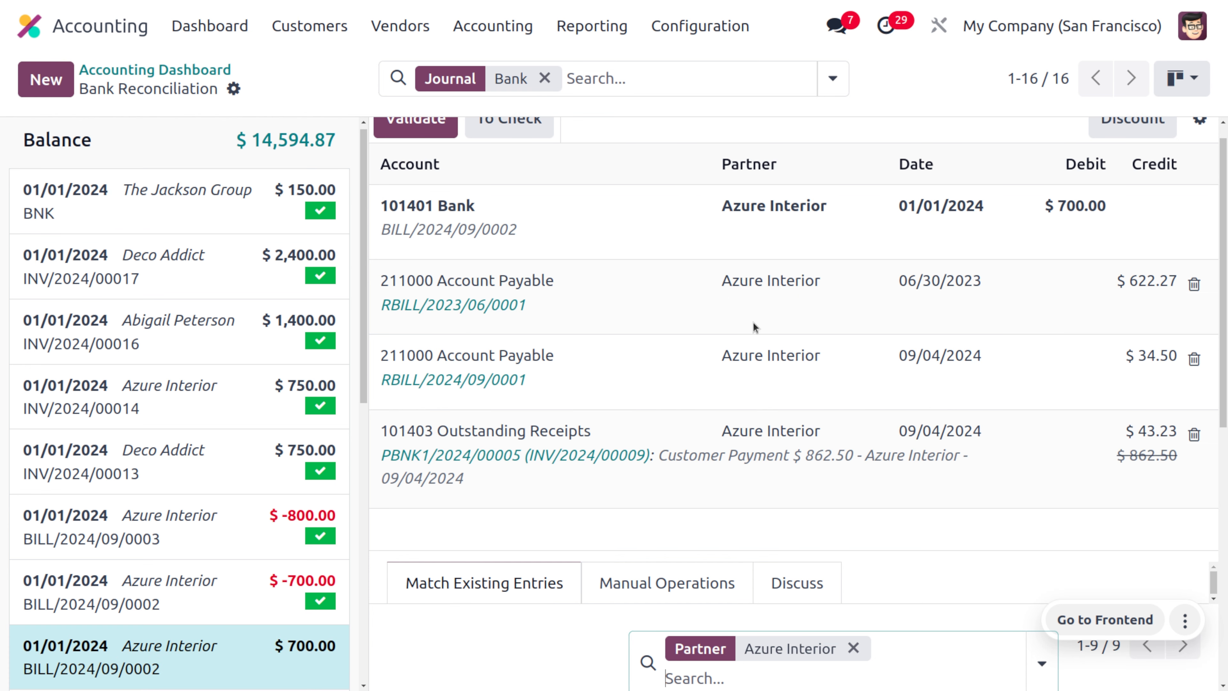
Open the customer invoices list and view The Jackson Group's $100 invoice
{"action": "scroll", "coordinate": [757, 328], "scroll_direction": "up", "scroll_amount": 1}
{"action": "left_click", "coordinate": [309, 37]}
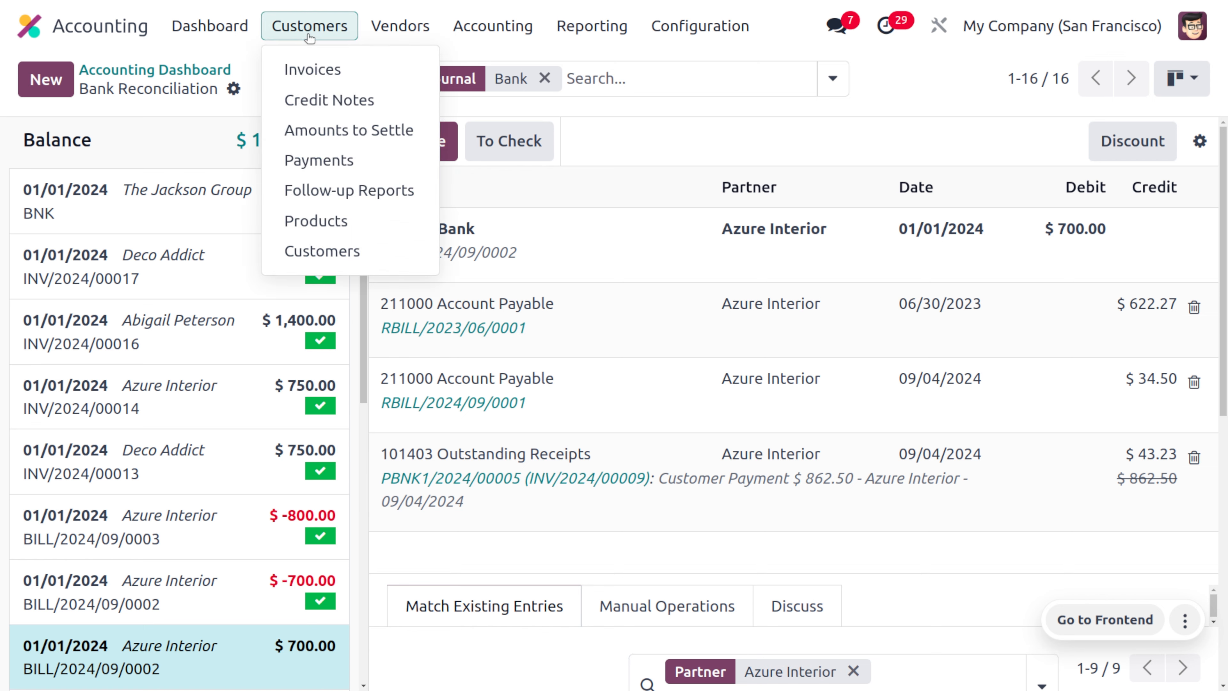
{"action": "left_click", "coordinate": [331, 68]}
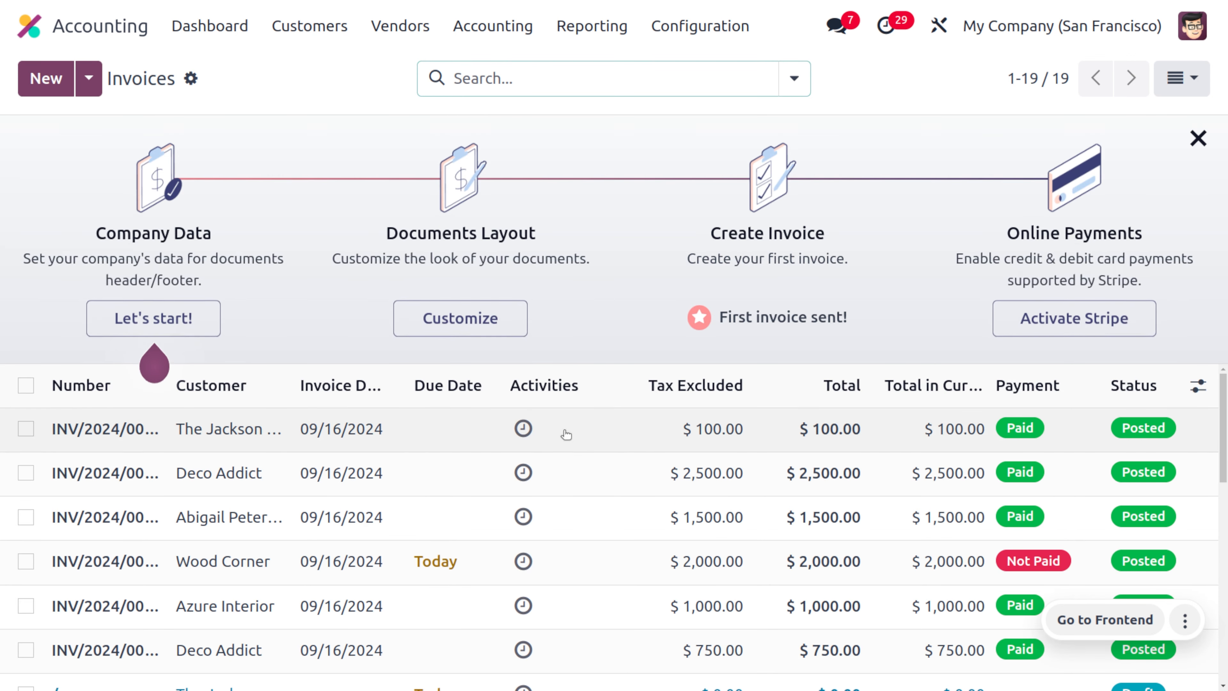
{"action": "left_click", "coordinate": [436, 435]}
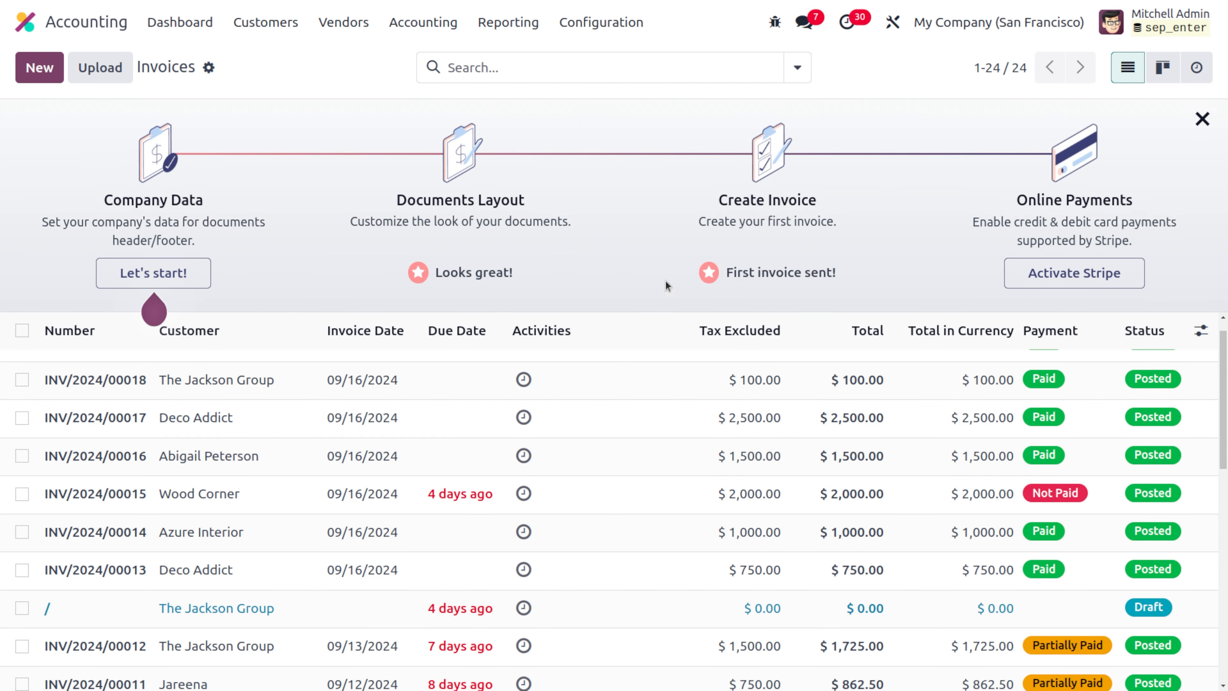
Open the General Ledger and view the journal entry behind The Jackson Group's Open balance: BNK line under 121000 Account Receivable
{"action": "left_click", "coordinate": [504, 25]}
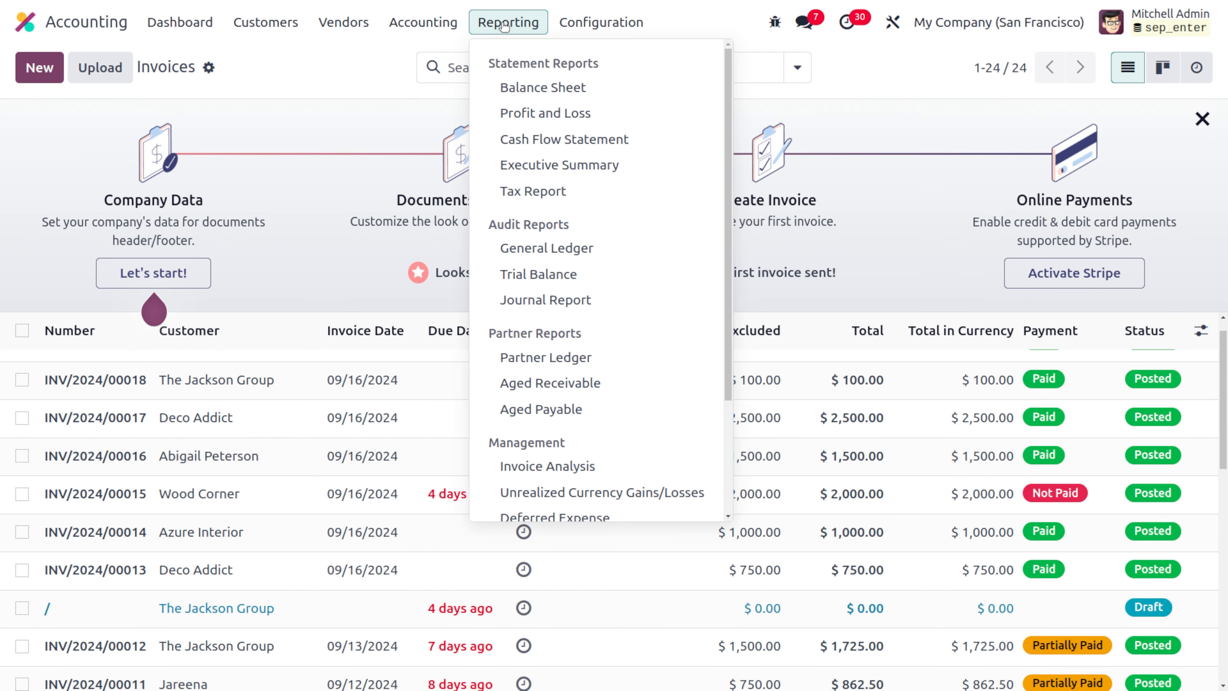
{"action": "left_click", "coordinate": [546, 247]}
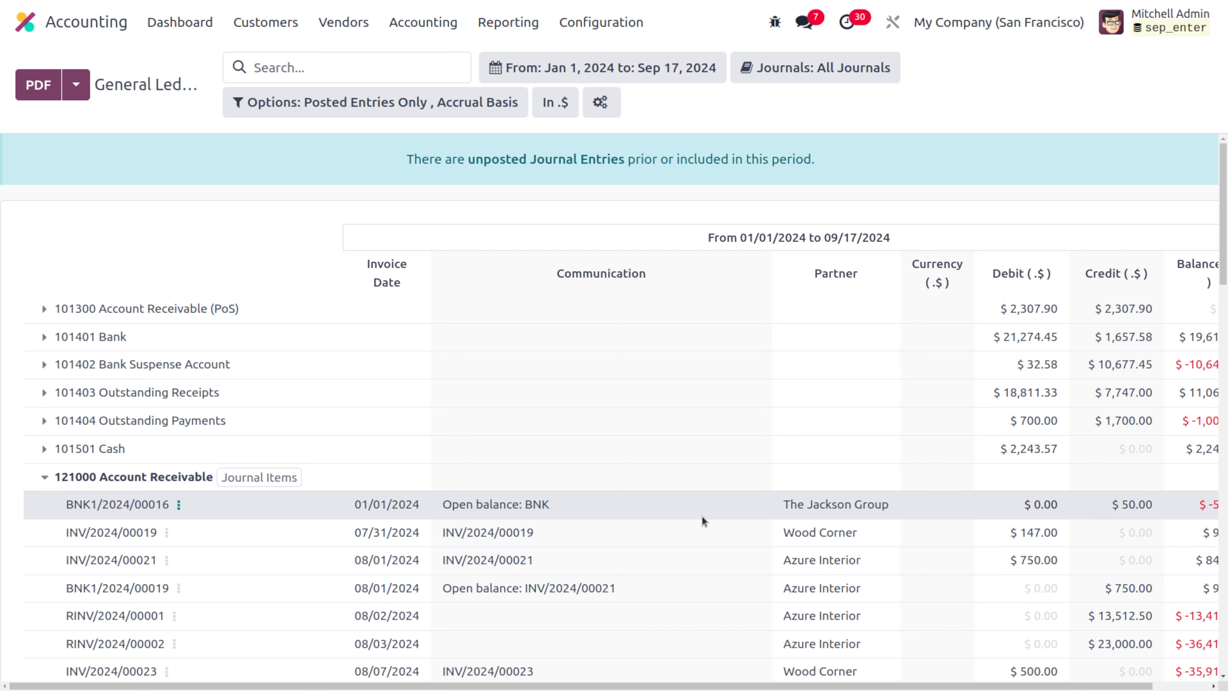
{"action": "scroll", "coordinate": [1159, 501], "scroll_direction": "right", "scroll_amount": 2}
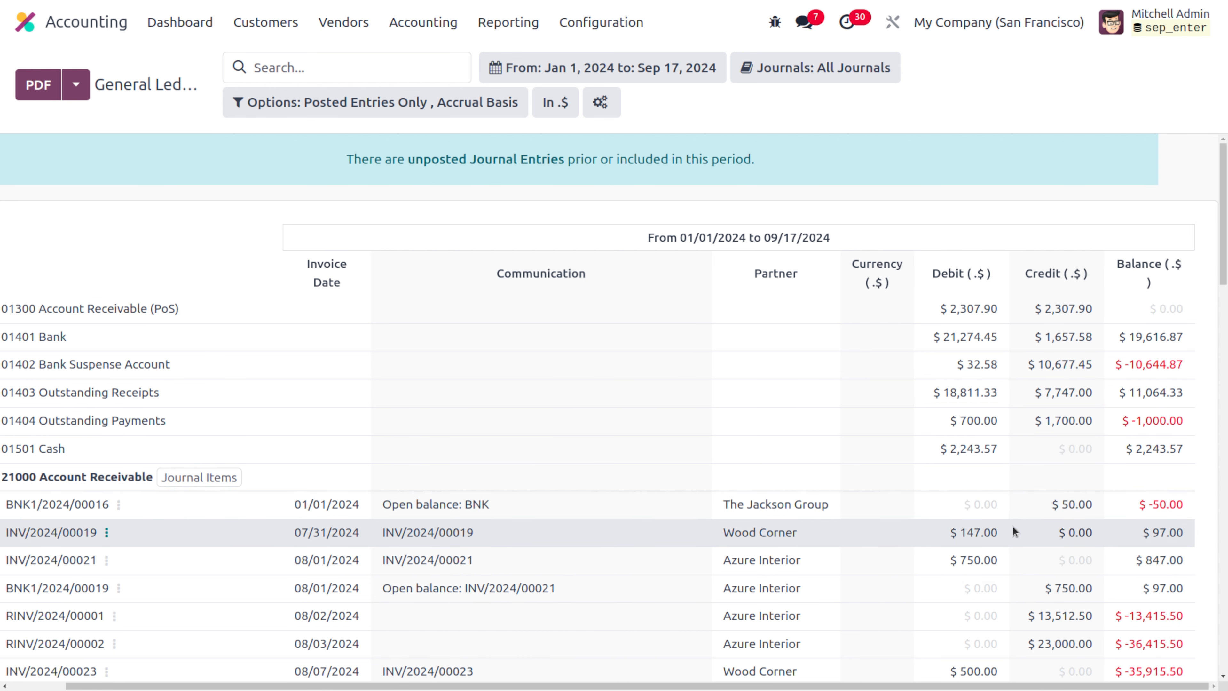
{"action": "scroll", "coordinate": [212, 520], "scroll_direction": "left", "scroll_amount": 2}
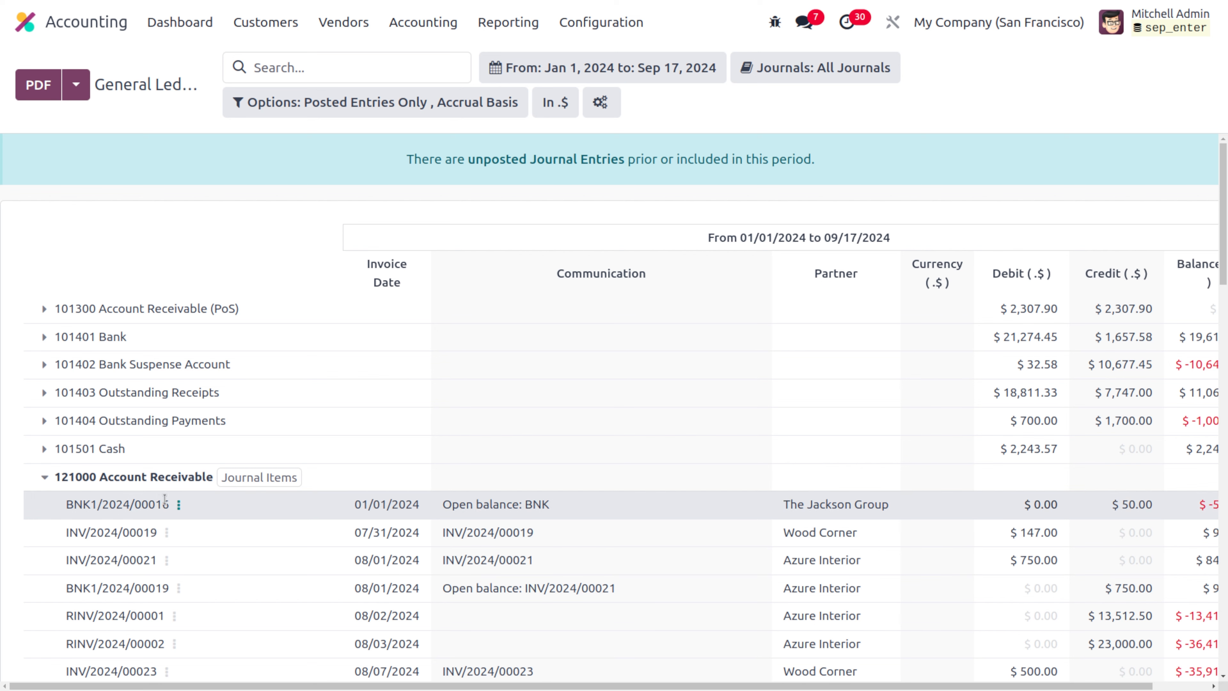
{"action": "left_click", "coordinate": [180, 506]}
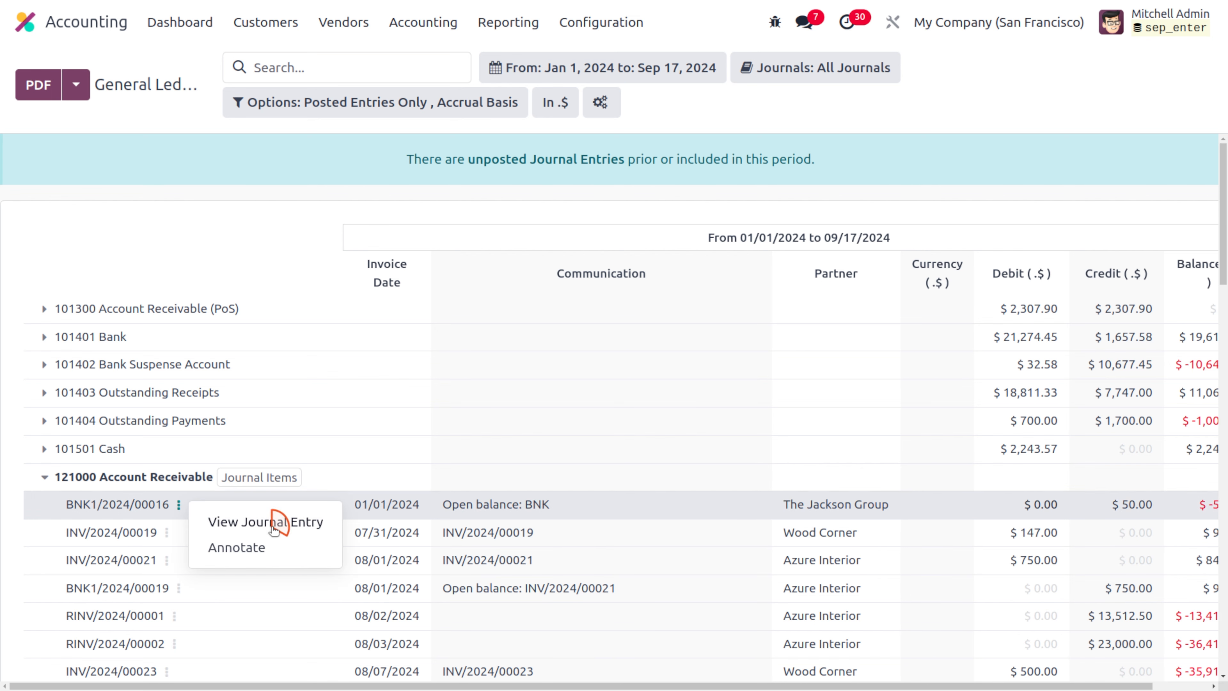
{"action": "left_click", "coordinate": [272, 527]}
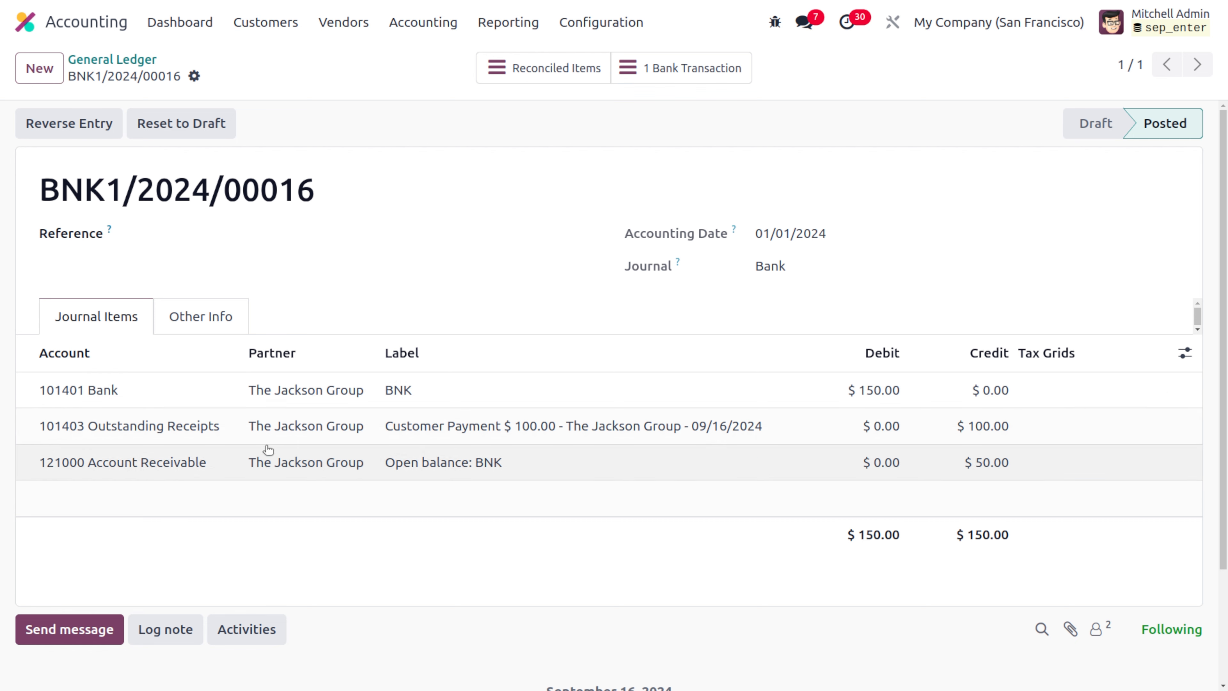
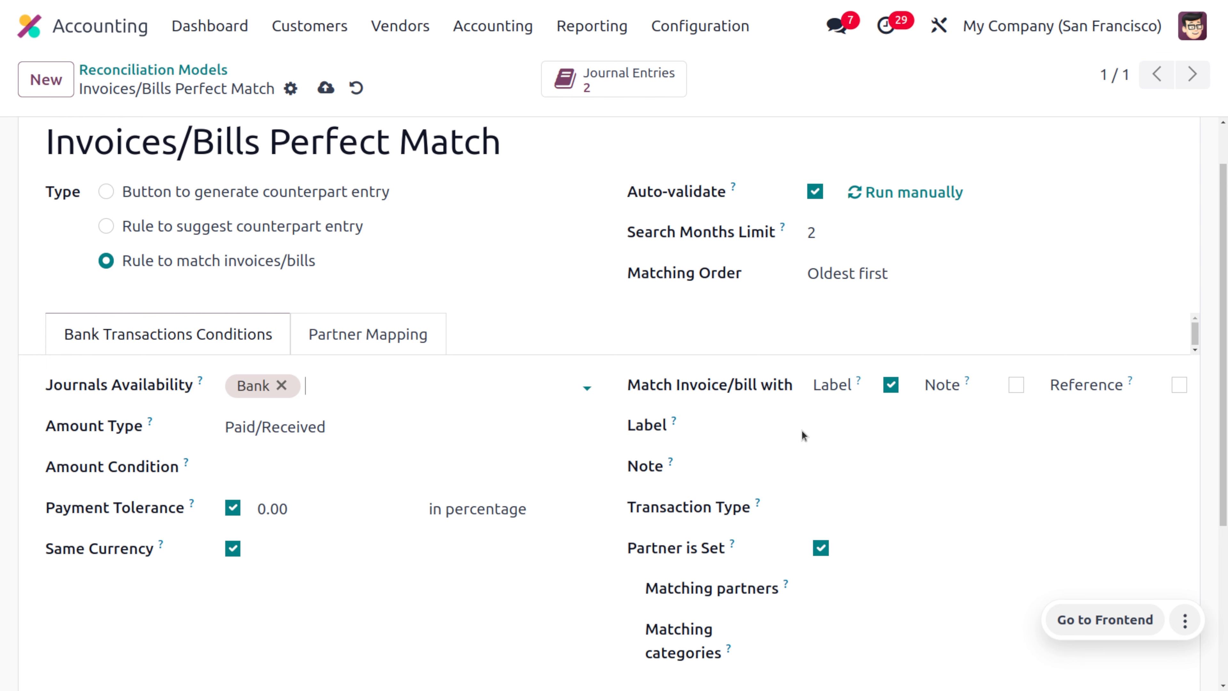
In the Invoices/Bills Perfect Match model, set the label condition to Contains invoice, turn off Partner is Set, and save
{"action": "scroll", "coordinate": [952, 542], "scroll_direction": "down", "scroll_amount": 3}
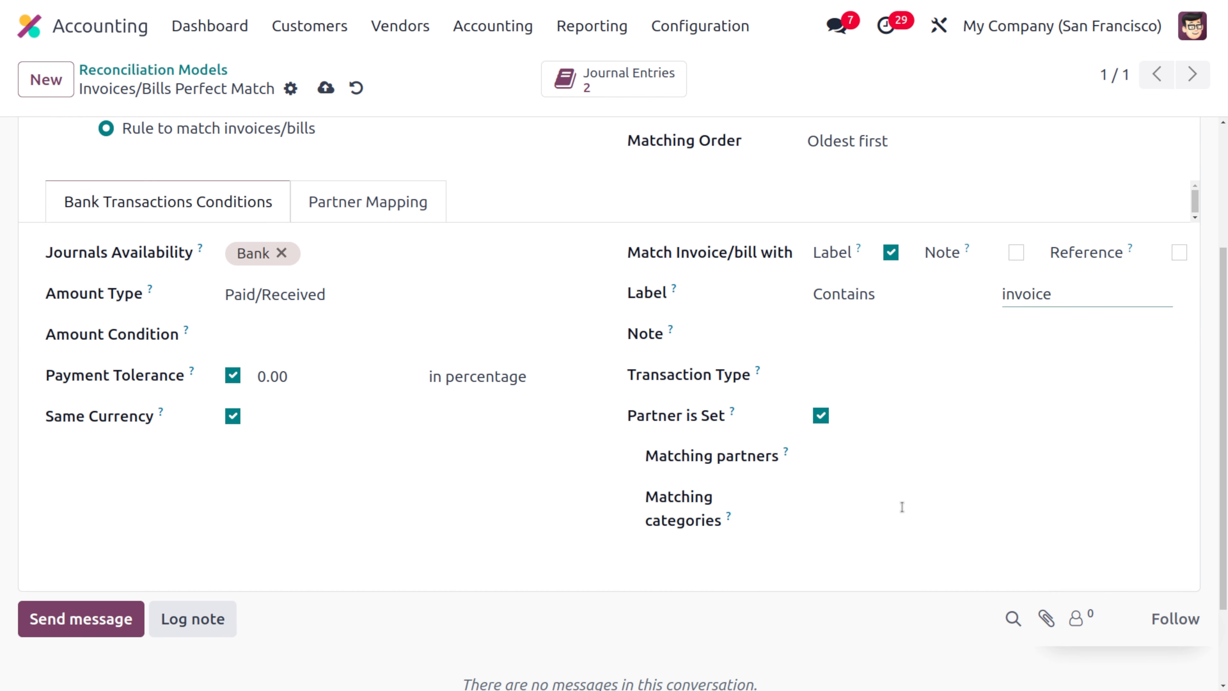
{"action": "left_click", "coordinate": [821, 415]}
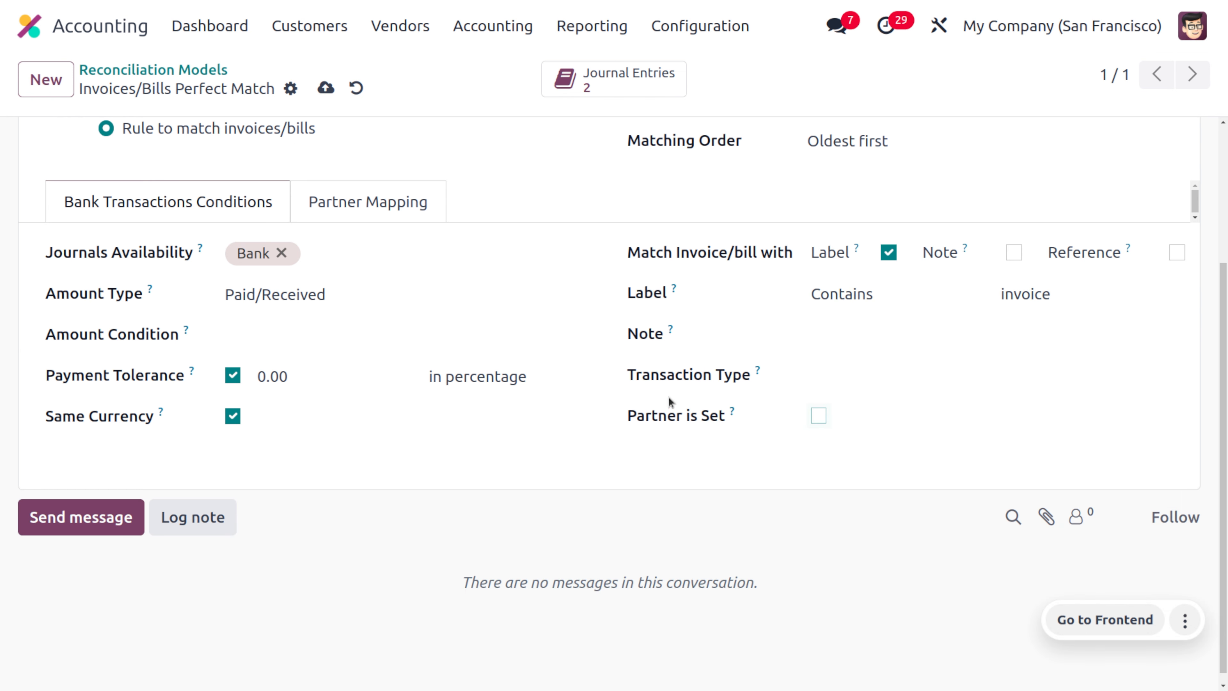
{"action": "left_click", "coordinate": [325, 86]}
{"action": "scroll", "coordinate": [571, 506], "scroll_direction": "up", "scroll_amount": 4}
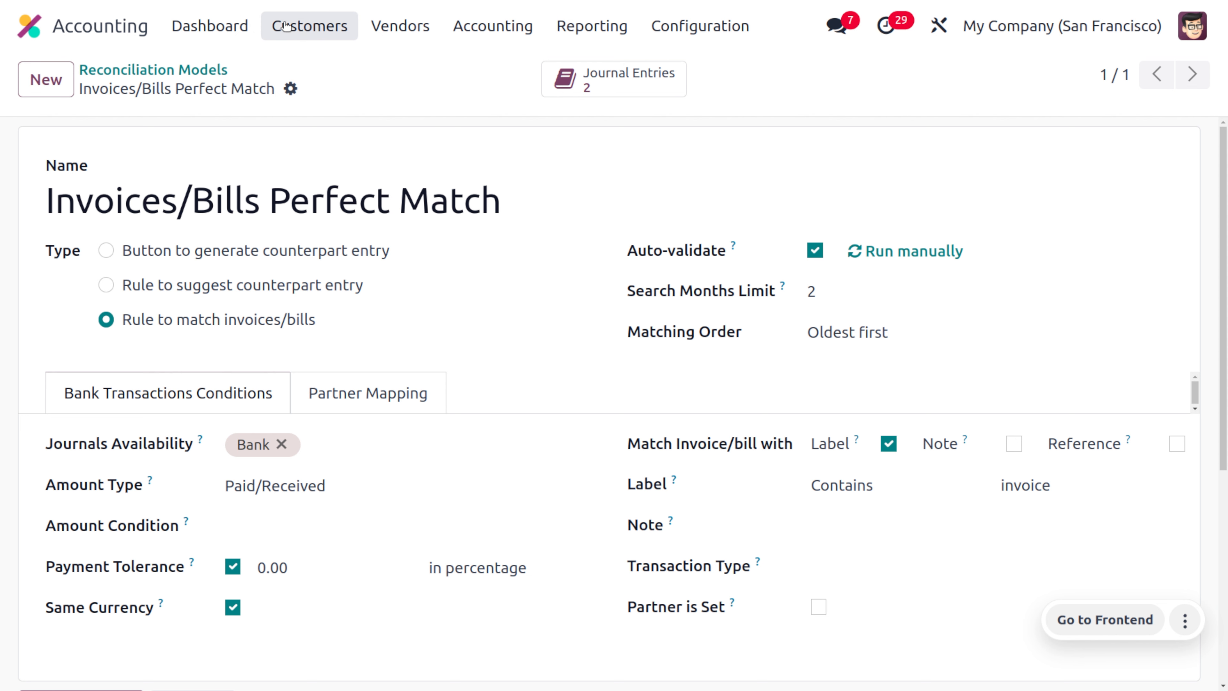
Create a new customer invoice for Wood Corner with the invoice date 08/07/2024
{"action": "left_click", "coordinate": [302, 30]}
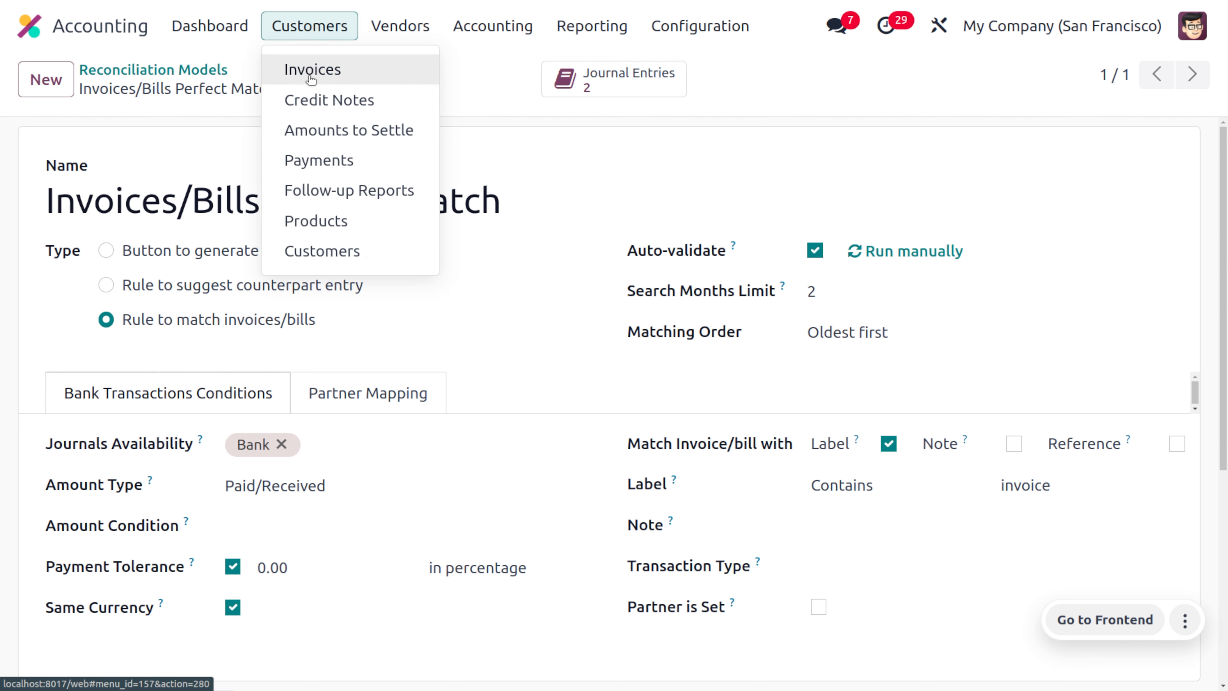
{"action": "left_click", "coordinate": [301, 69]}
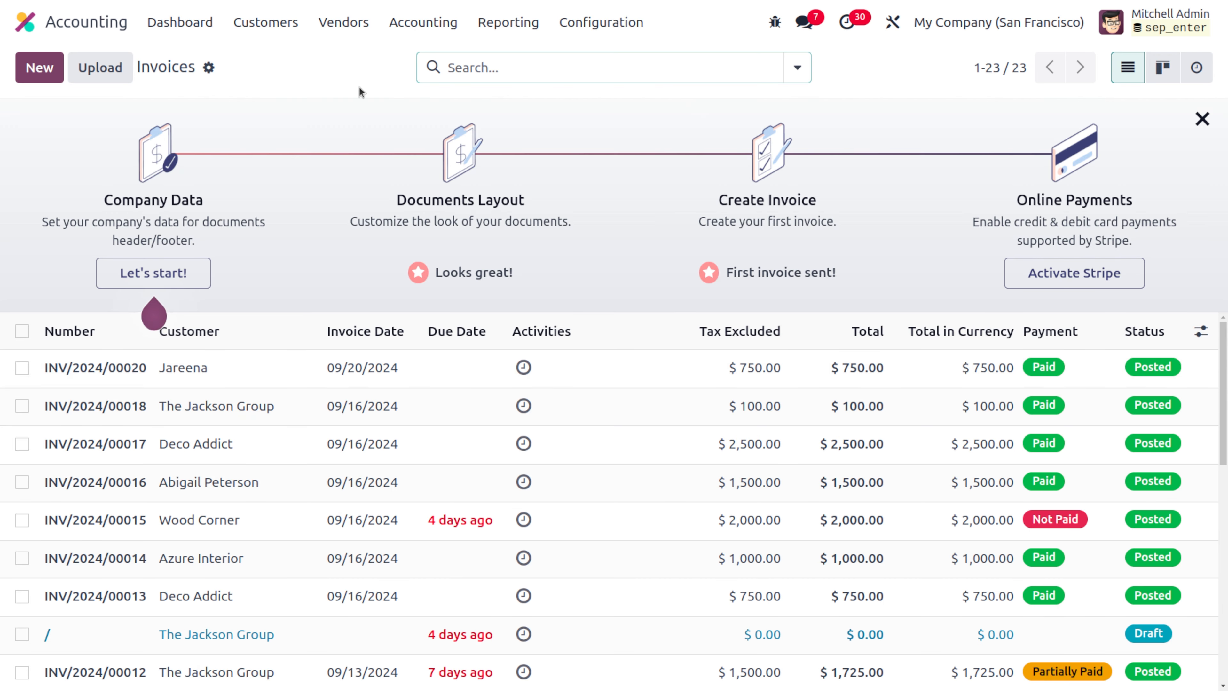
{"action": "left_click", "coordinate": [39, 68]}
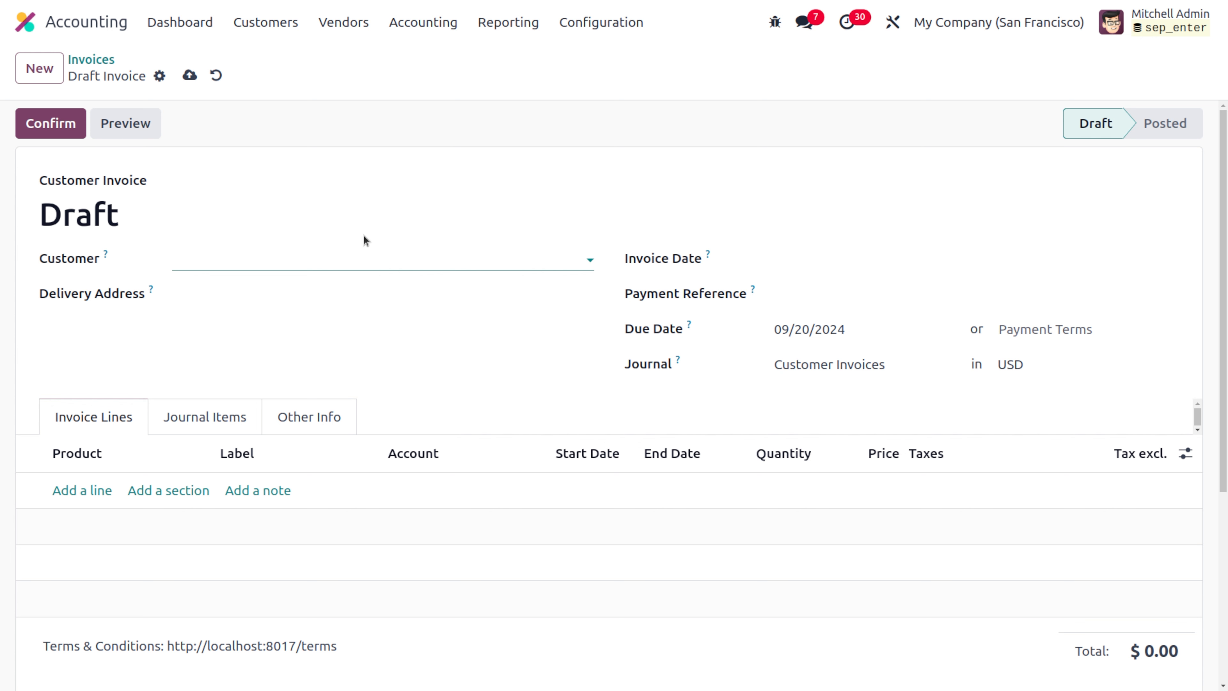
{"action": "left_click", "coordinate": [366, 262]}
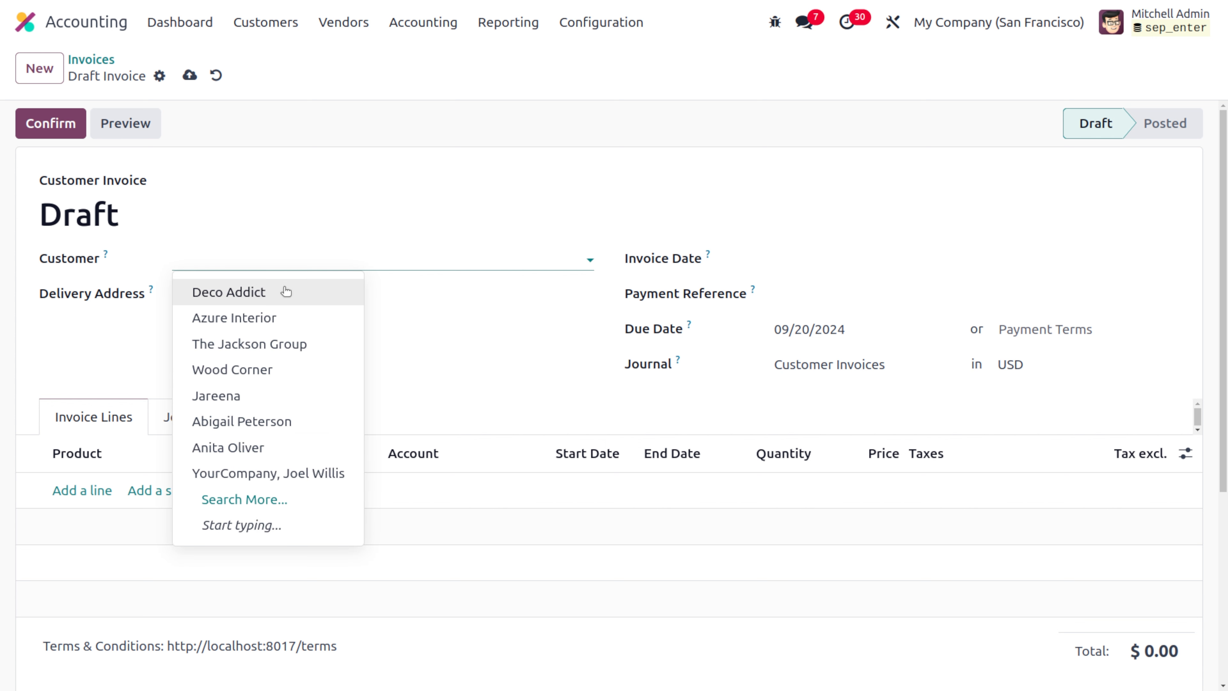
{"action": "left_click", "coordinate": [256, 373]}
{"action": "left_click", "coordinate": [795, 261]}
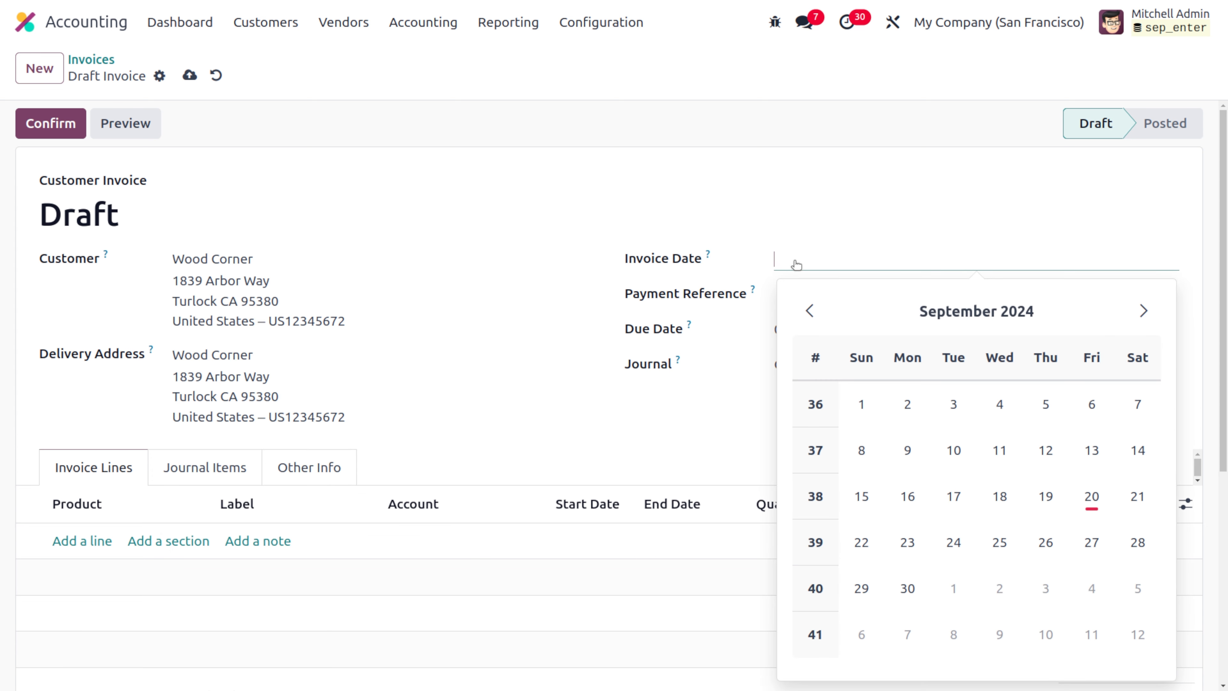
{"action": "left_click", "coordinate": [817, 314]}
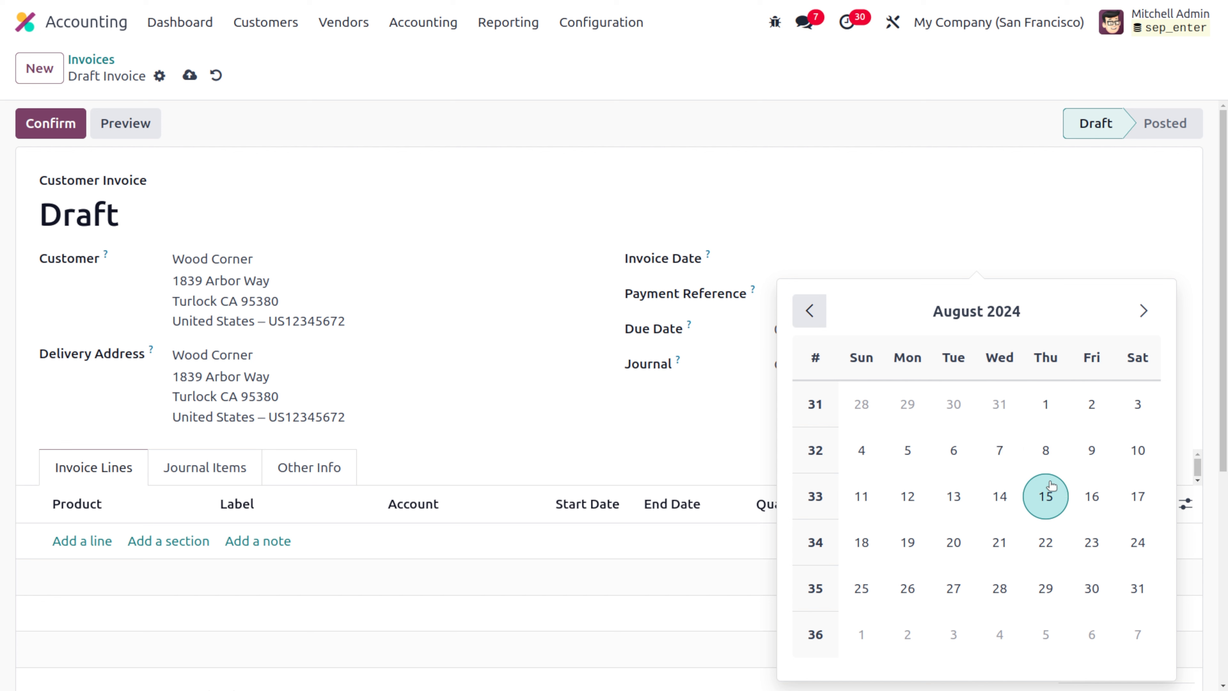
{"action": "left_click", "coordinate": [1003, 445]}
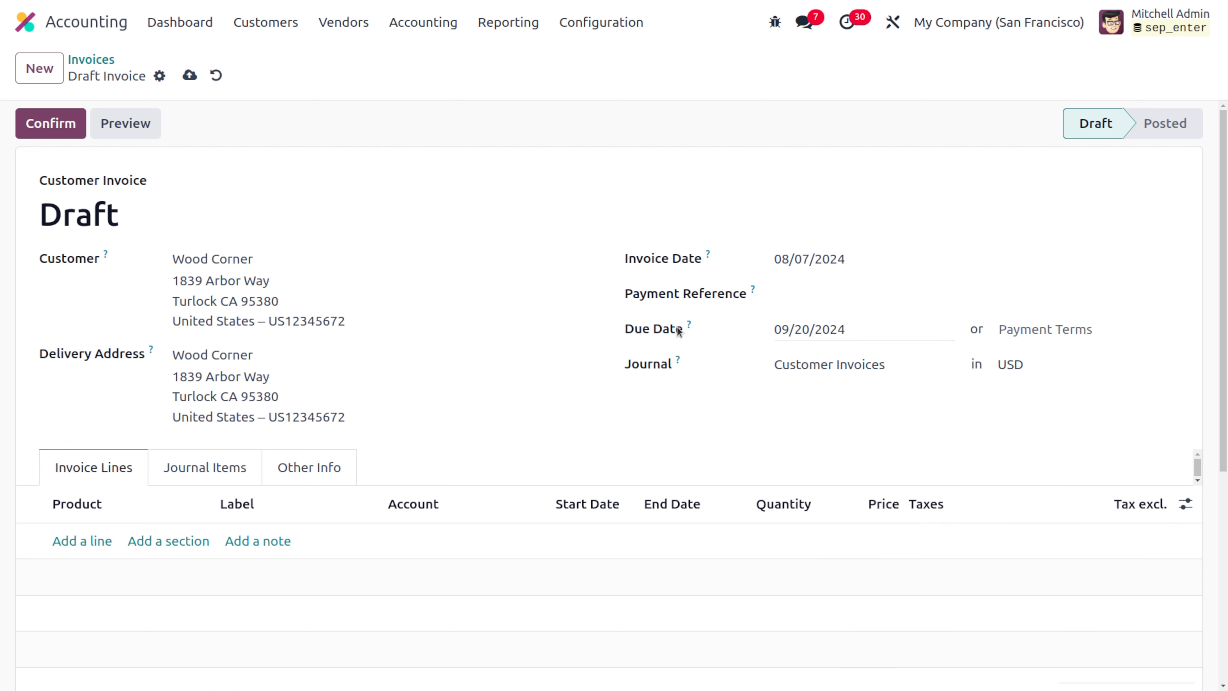
Add the product Stool (Green) to the Wood Corner invoice, remove its 15% tax, and confirm the invoice
{"action": "left_click", "coordinate": [96, 541]}
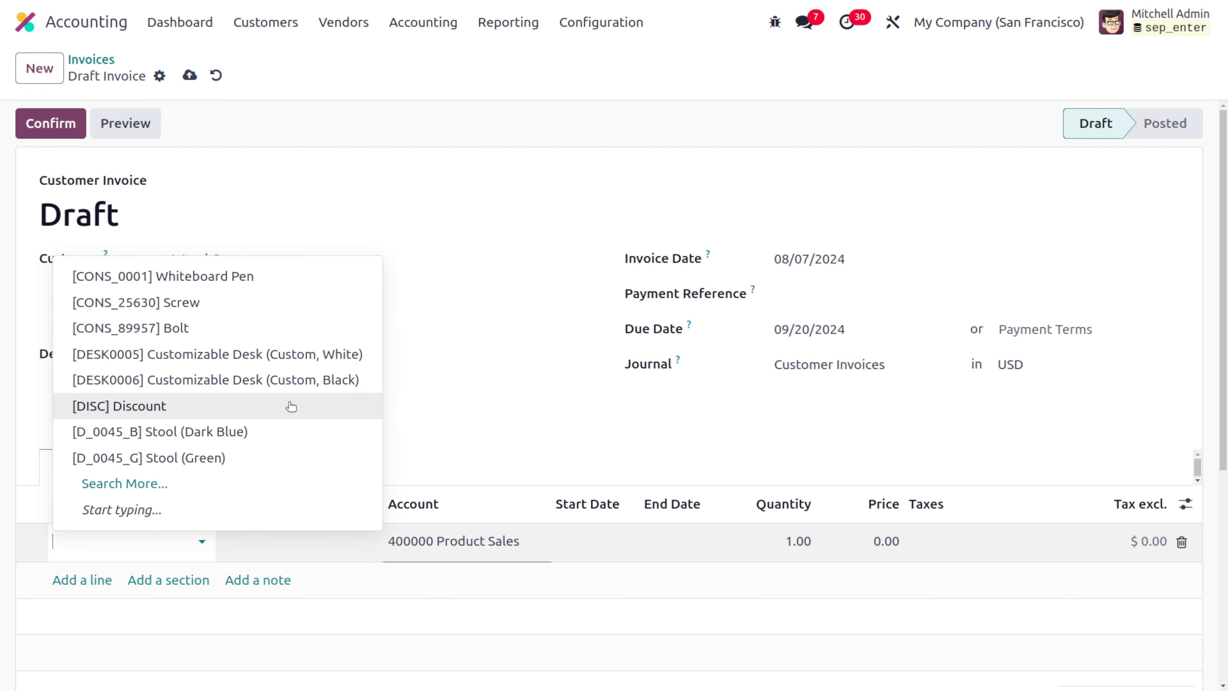
{"action": "left_click", "coordinate": [207, 459]}
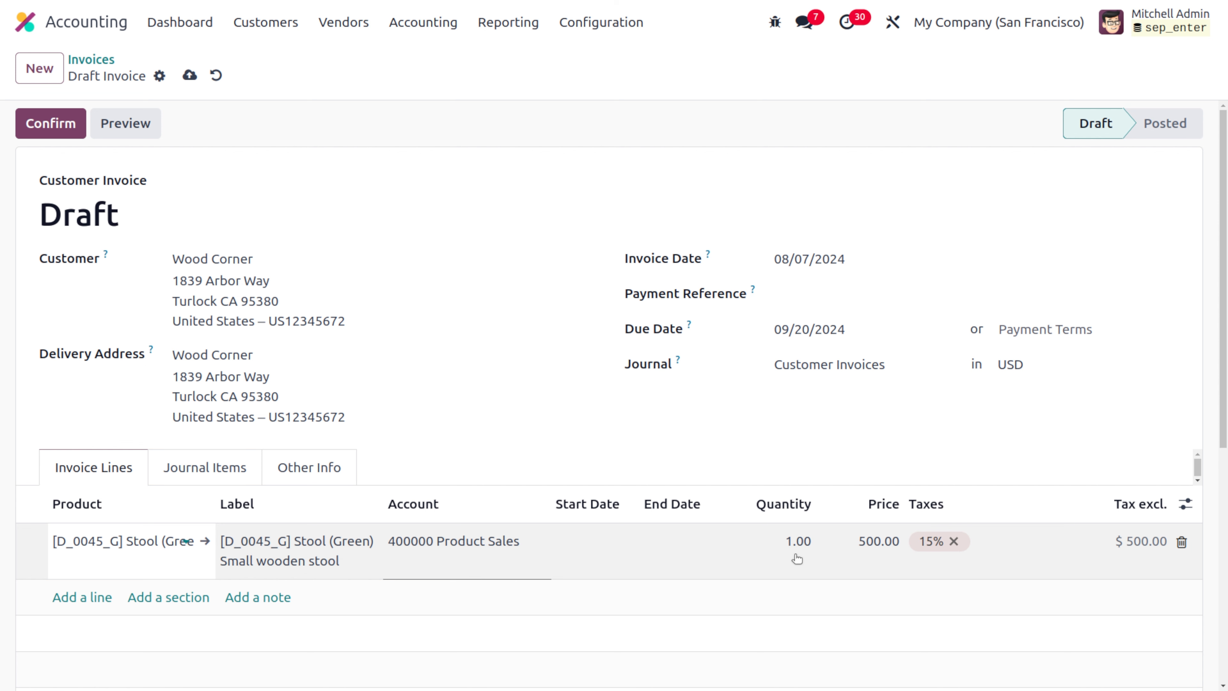
{"action": "left_click", "coordinate": [953, 541]}
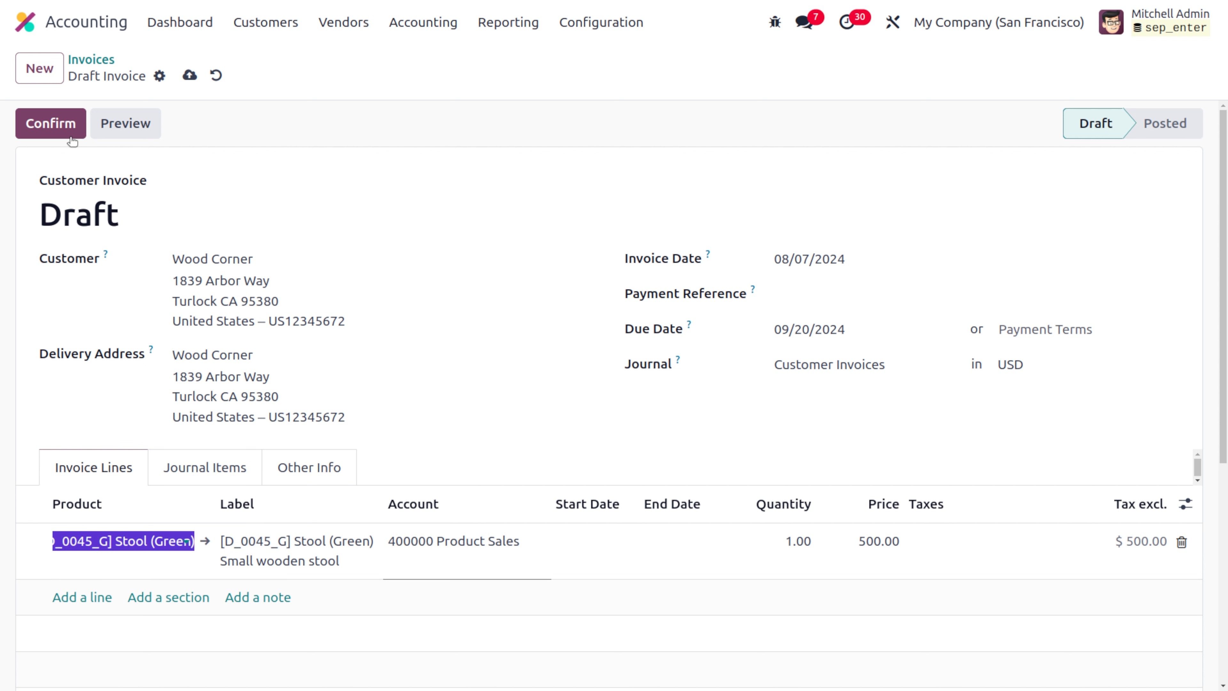
{"action": "left_click", "coordinate": [49, 132]}
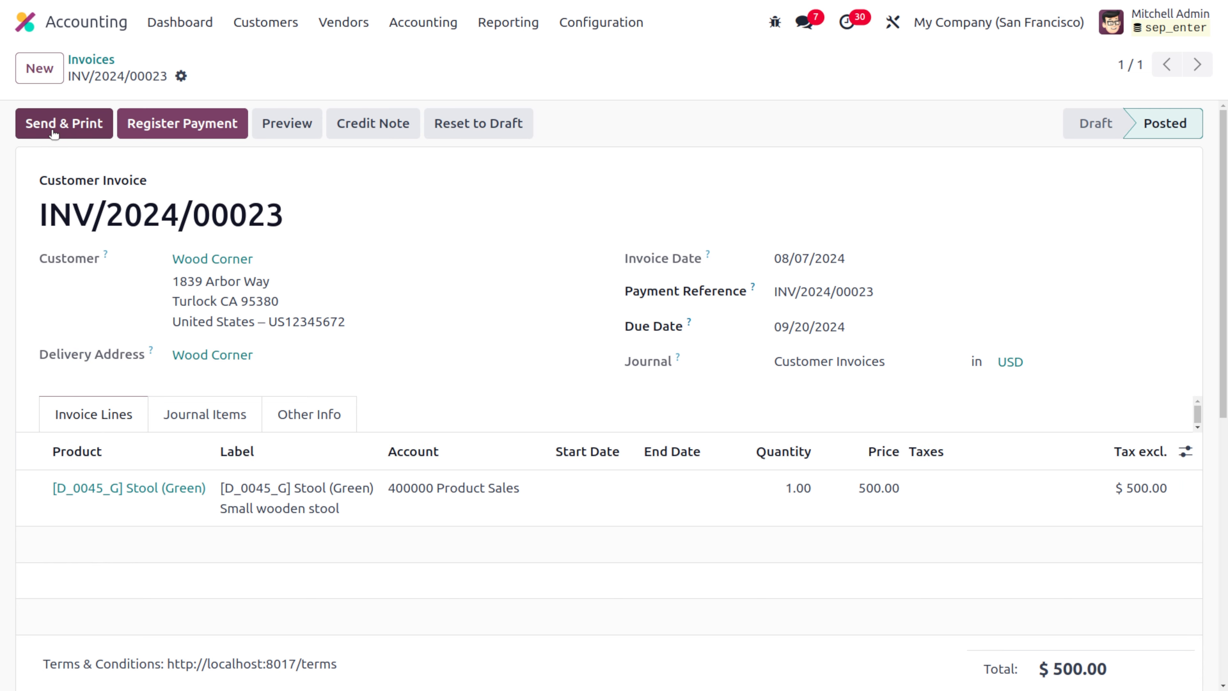
Register a $500.00 payment through the Bank journal for the Wood Corner invoice, with the payment date 08/07/2024
{"action": "left_click", "coordinate": [197, 127]}
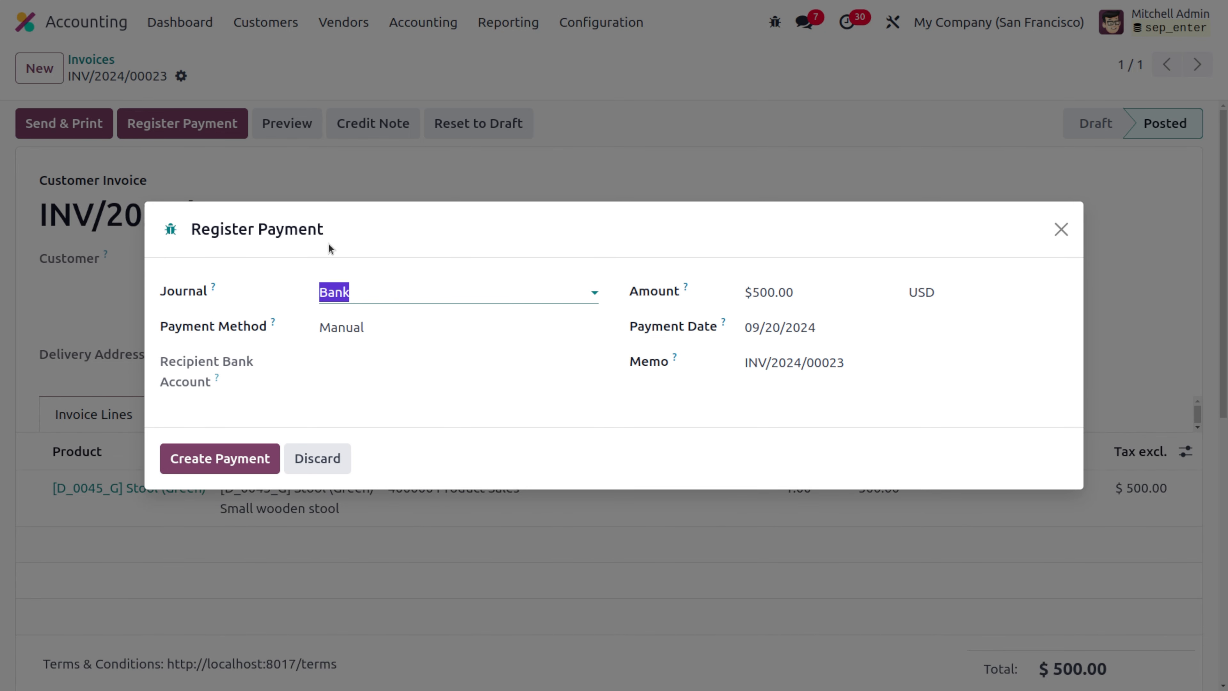
{"action": "left_click", "coordinate": [822, 330]}
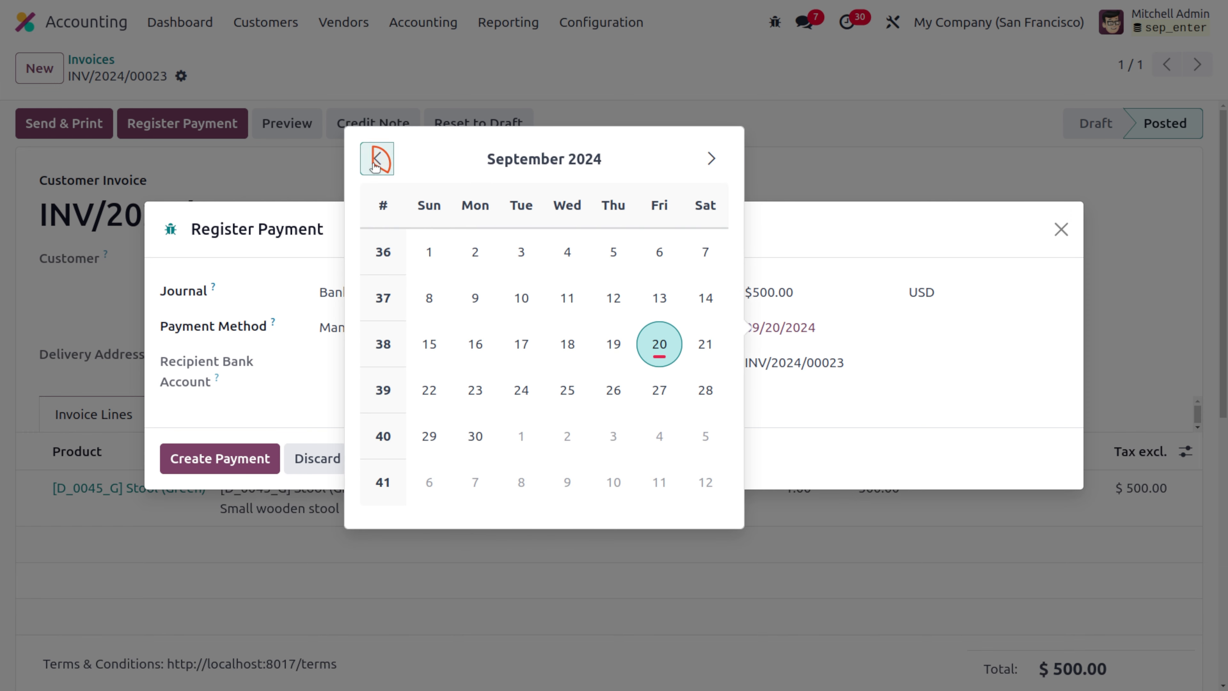
{"action": "left_click", "coordinate": [376, 158]}
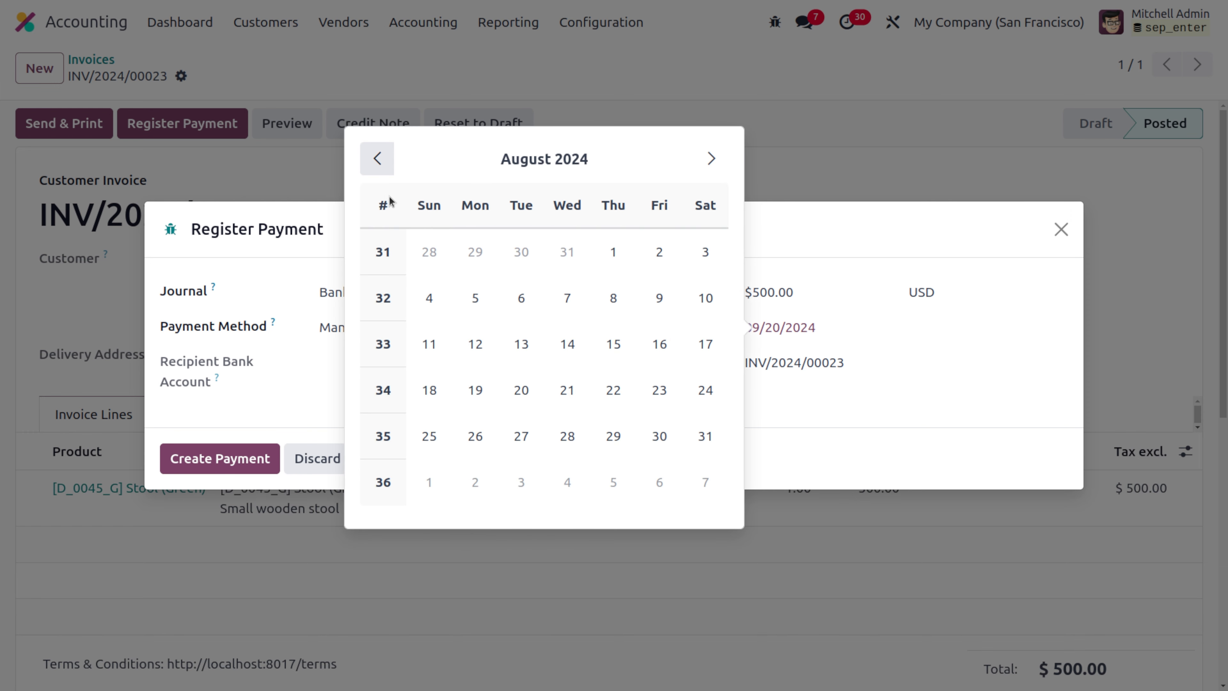
{"action": "left_click", "coordinate": [569, 297]}
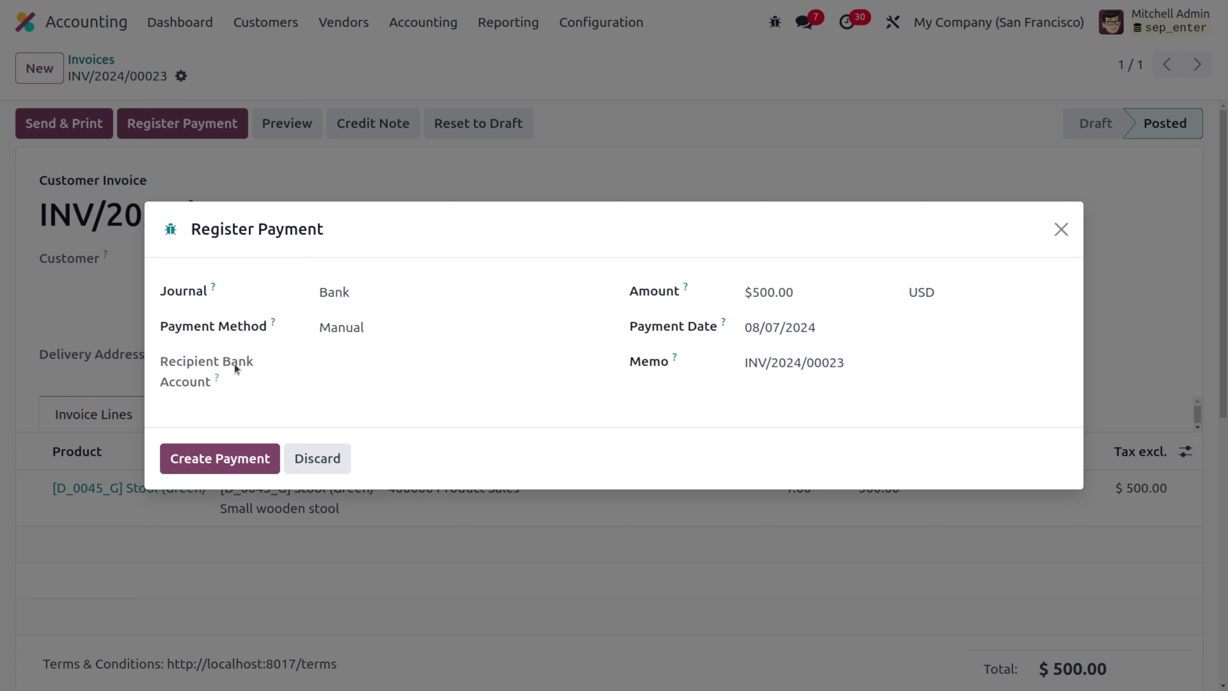
{"action": "left_click", "coordinate": [242, 459]}
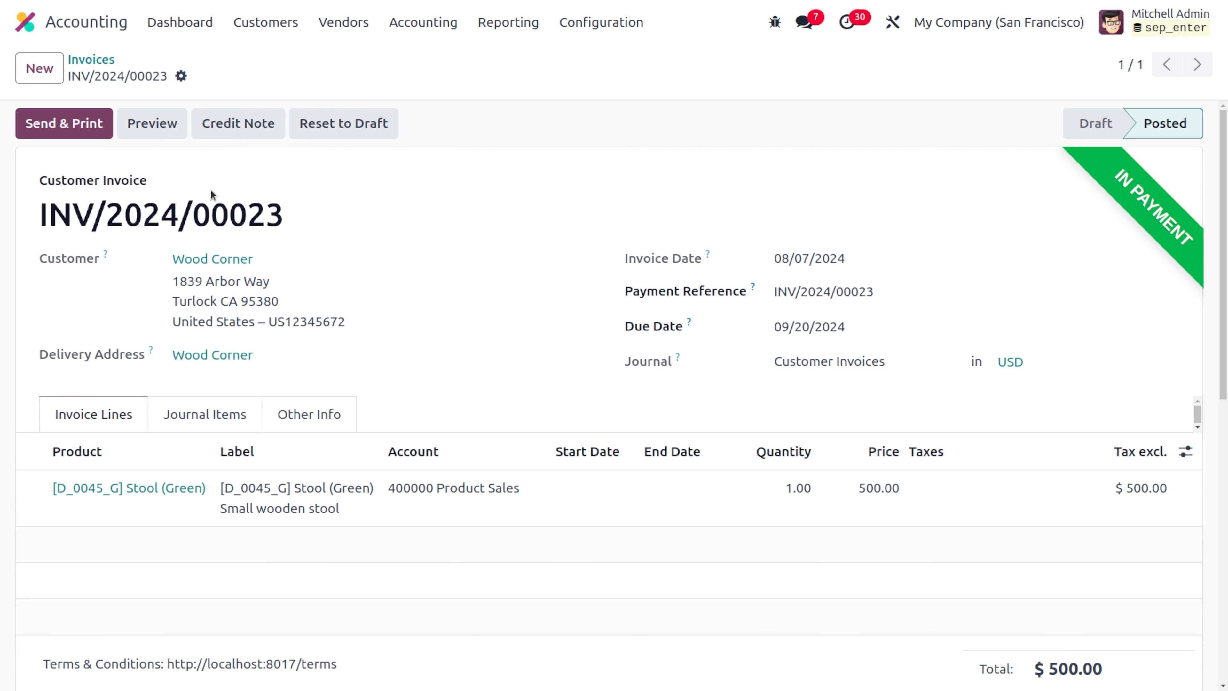
Copy the Wood Corner invoice's number and start a new Bank journal transaction dated 08/07/2024 with the amount 500
{"action": "triple_click", "coordinate": [212, 213]}
{"action": "key", "text": "ctrl+c"}
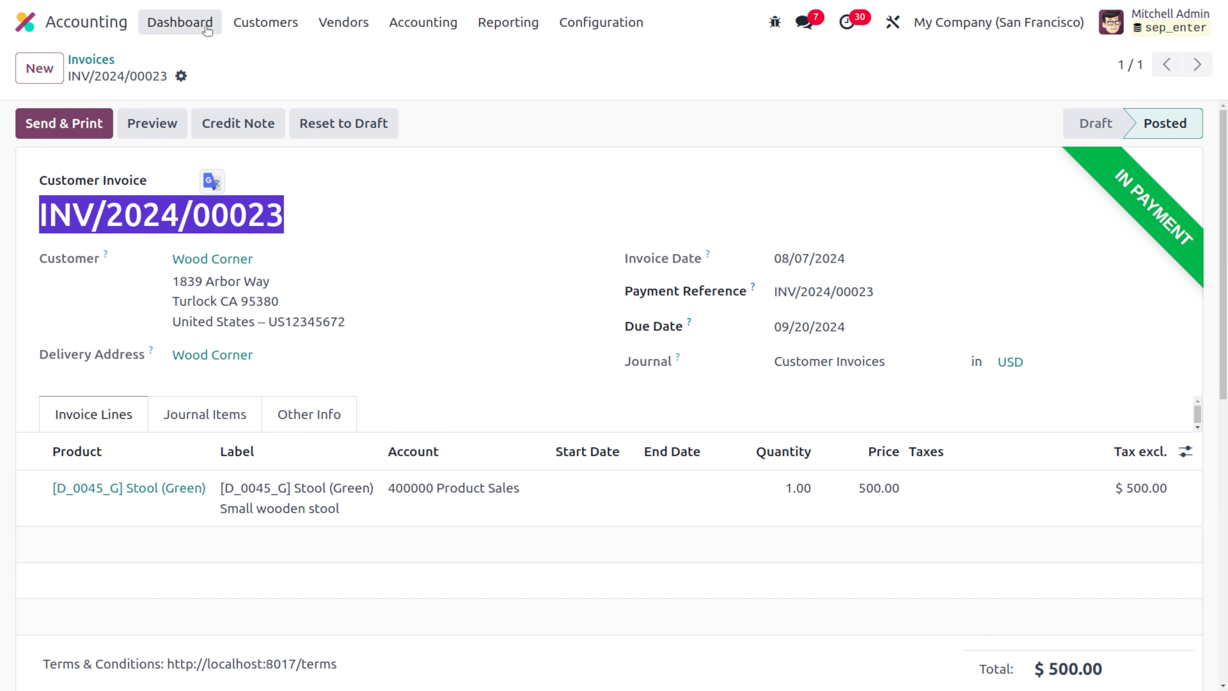
{"action": "left_click", "coordinate": [193, 28]}
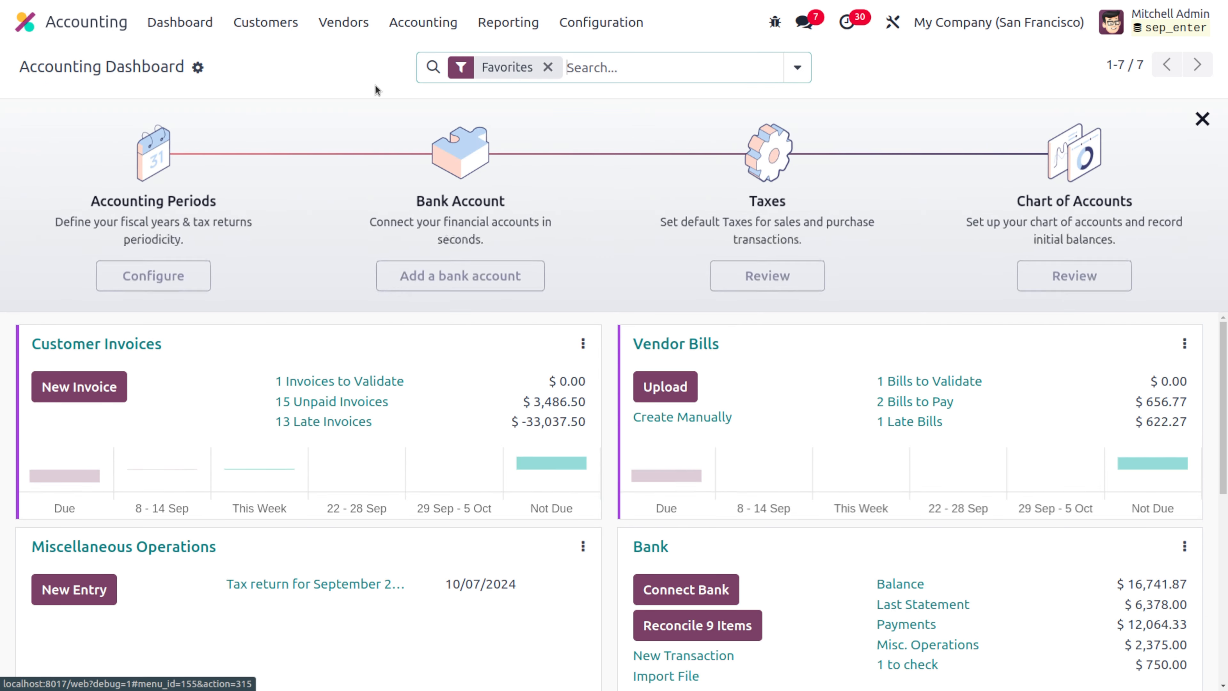
{"action": "scroll", "coordinate": [650, 464], "scroll_direction": "down", "scroll_amount": 3}
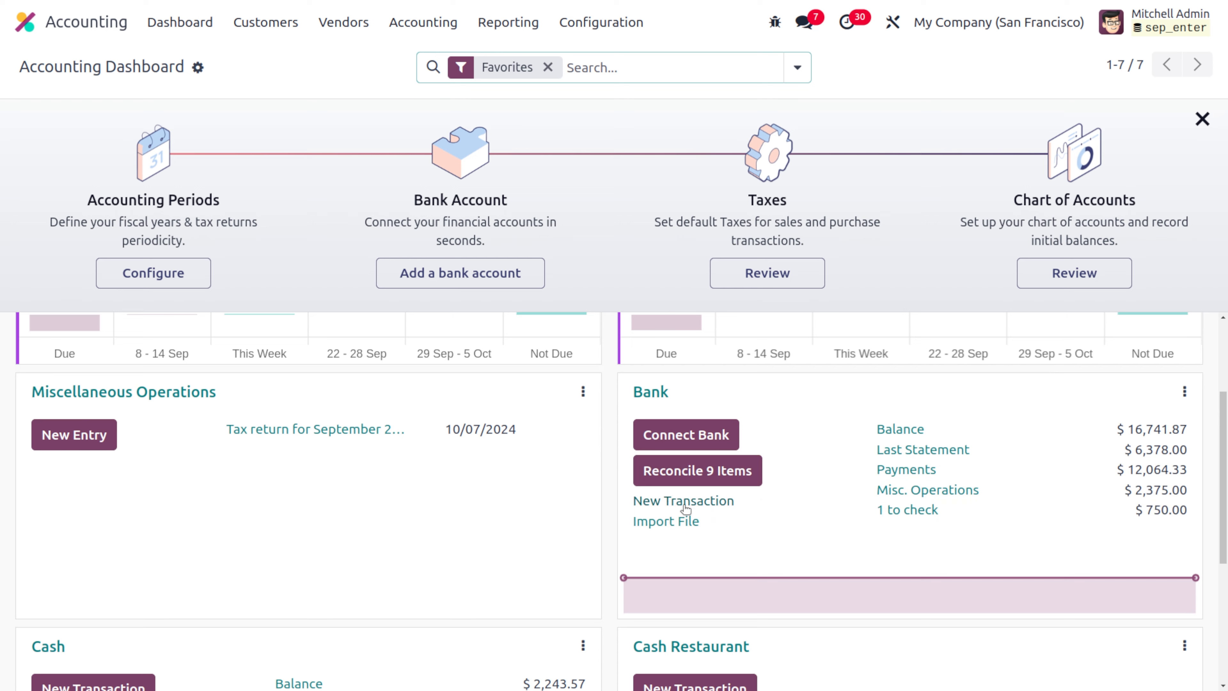
{"action": "left_click", "coordinate": [670, 503]}
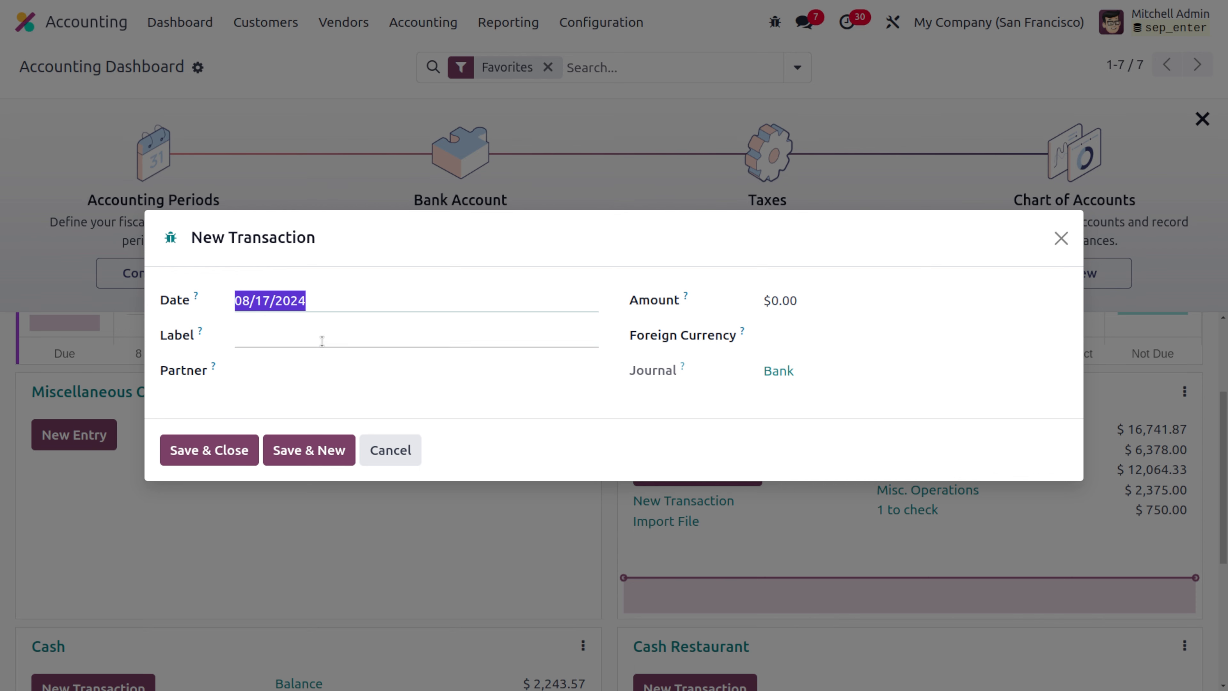
{"action": "left_click", "coordinate": [327, 302]}
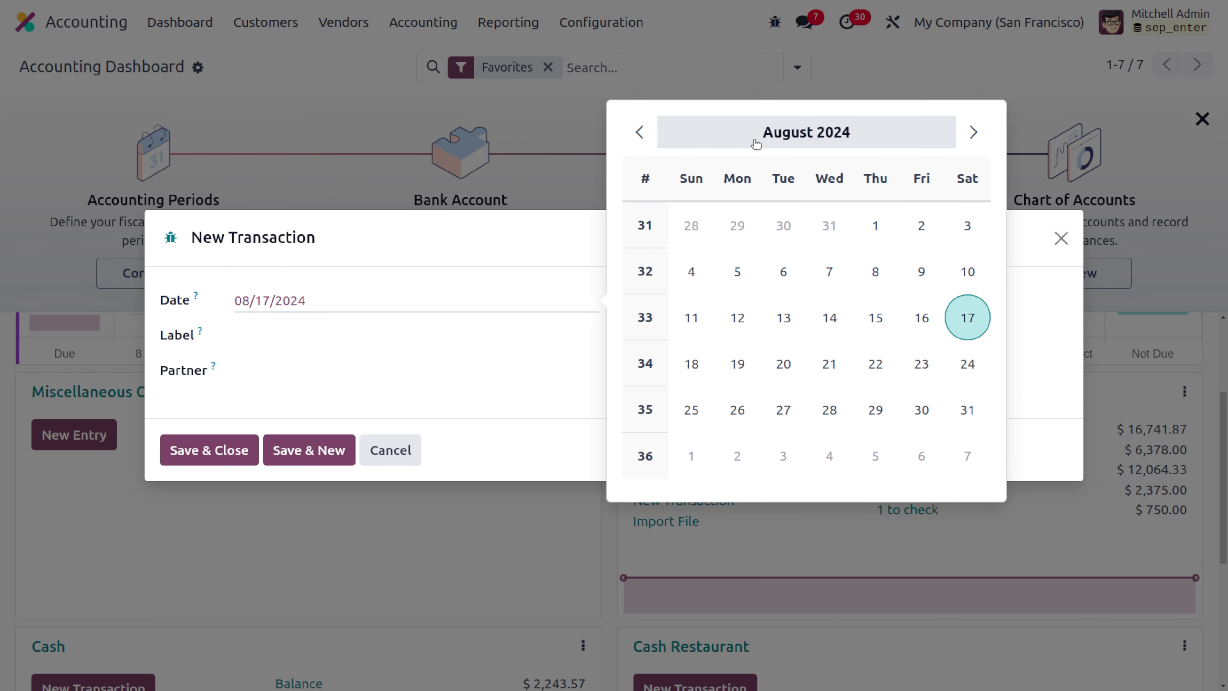
{"action": "left_click", "coordinate": [829, 272]}
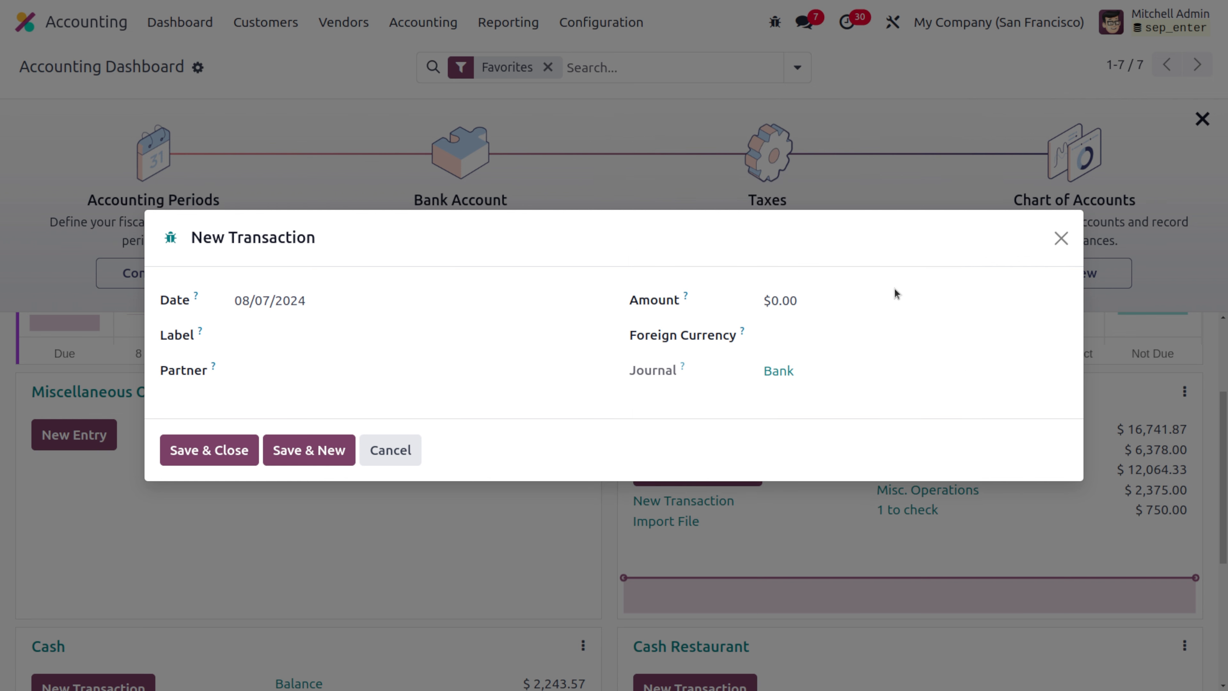
{"action": "left_click", "coordinate": [835, 304]}
{"action": "type", "text": "500"}
Label the bank transaction with the copied invoice number, set the partner to Wood Corner, and save it
{"action": "left_click", "coordinate": [403, 342]}
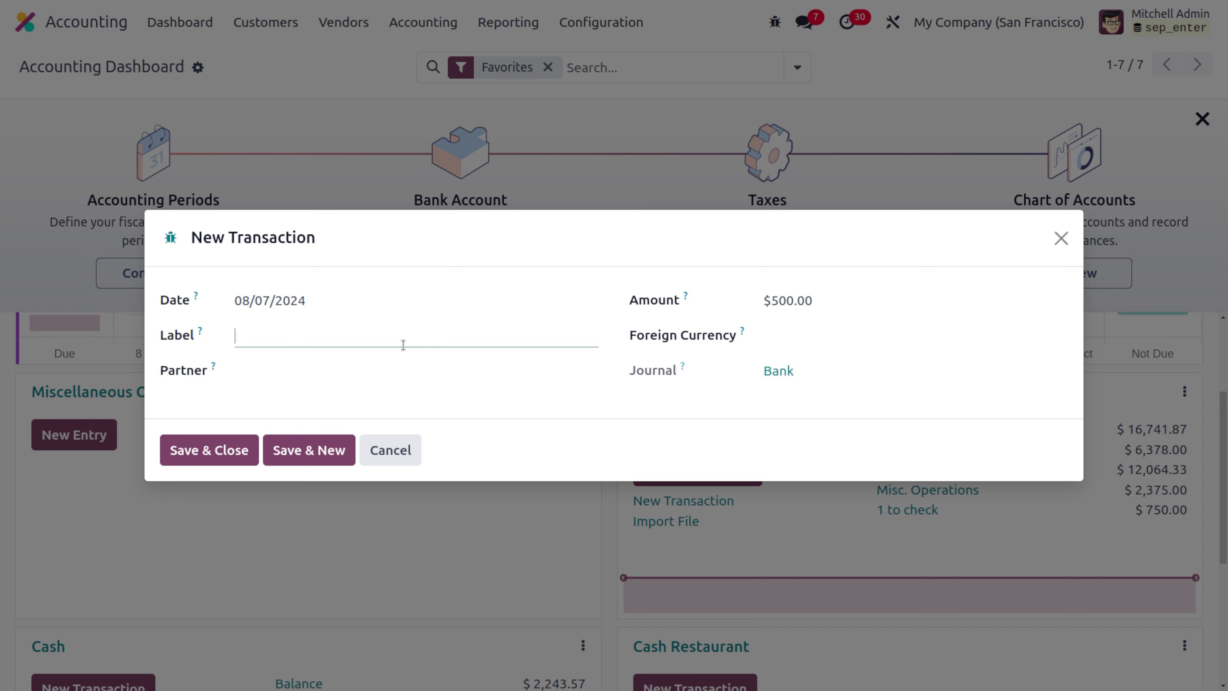
{"action": "key", "text": "ctrl+v"}
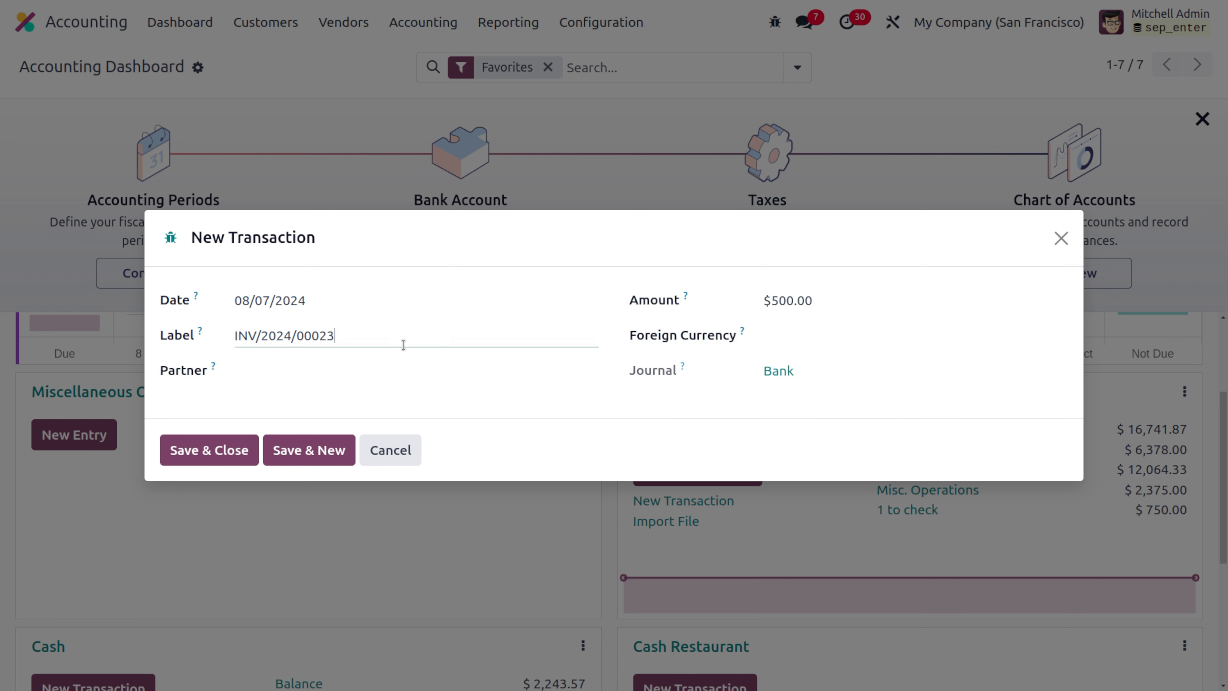
{"action": "left_click", "coordinate": [289, 366]}
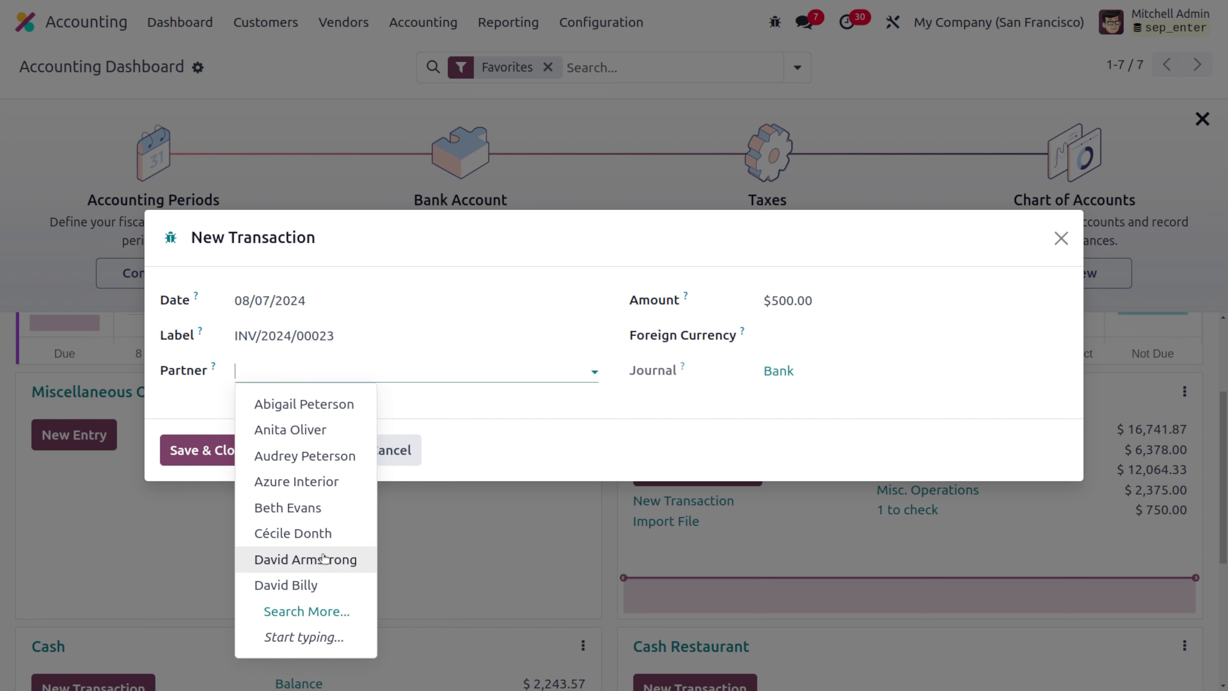
{"action": "type", "text": "woo"}
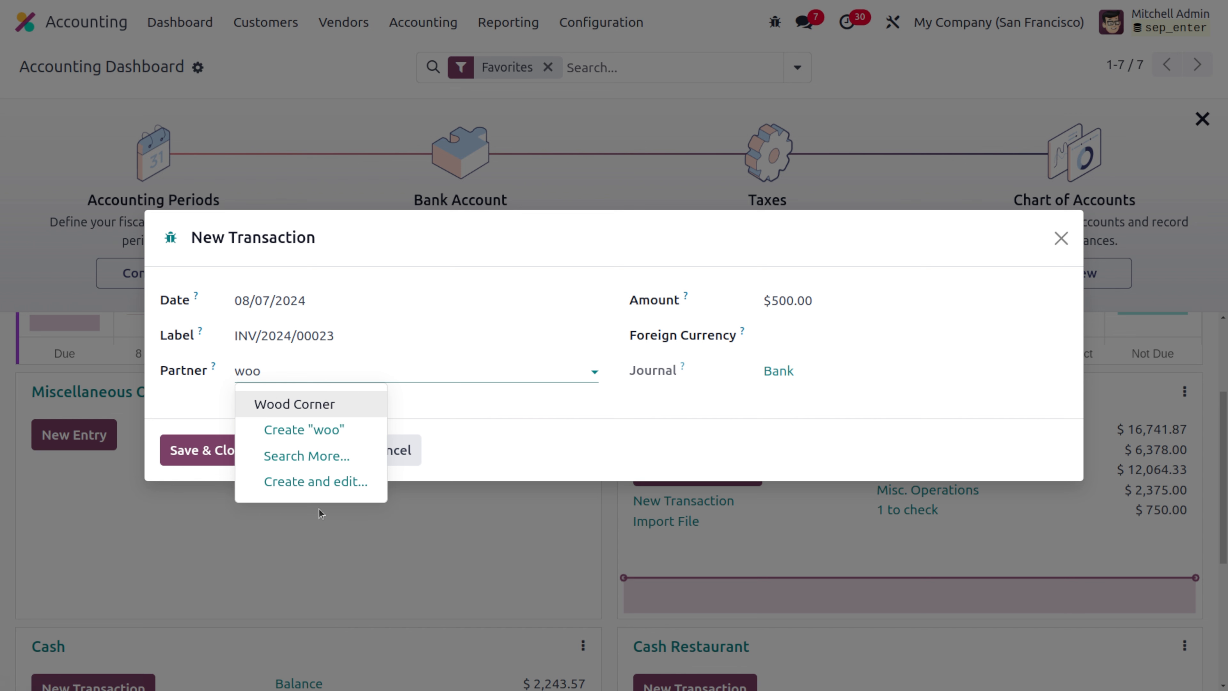
{"action": "left_click", "coordinate": [295, 403]}
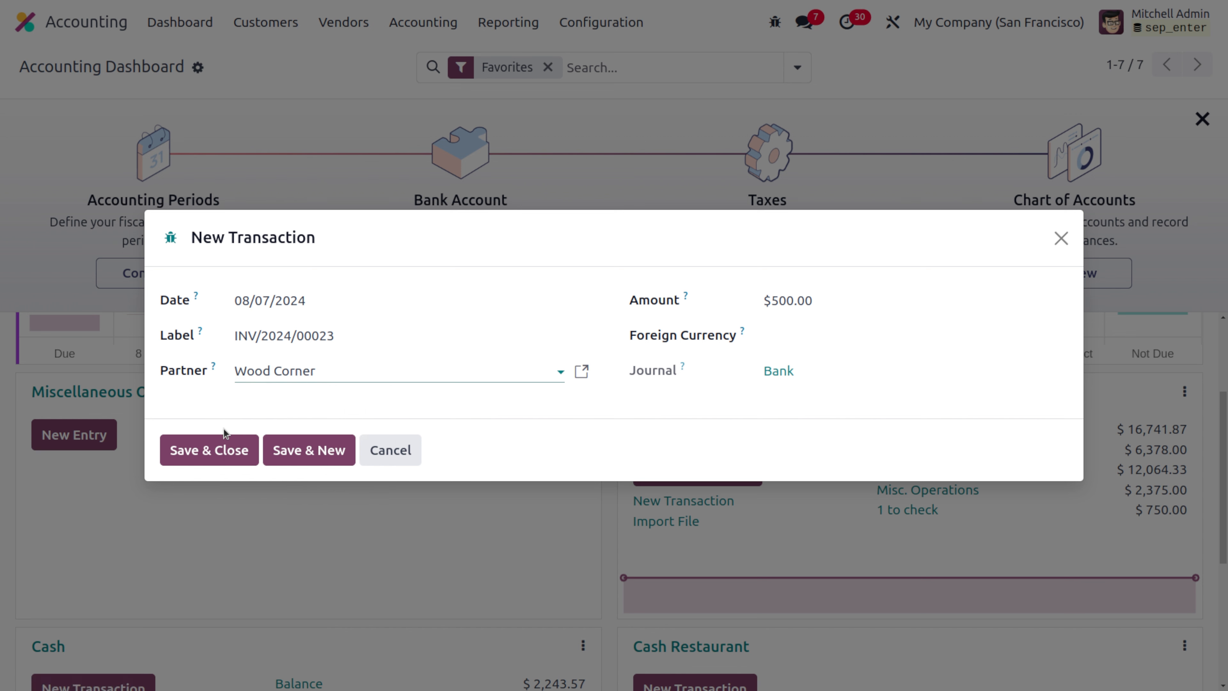
{"action": "left_click", "coordinate": [224, 449]}
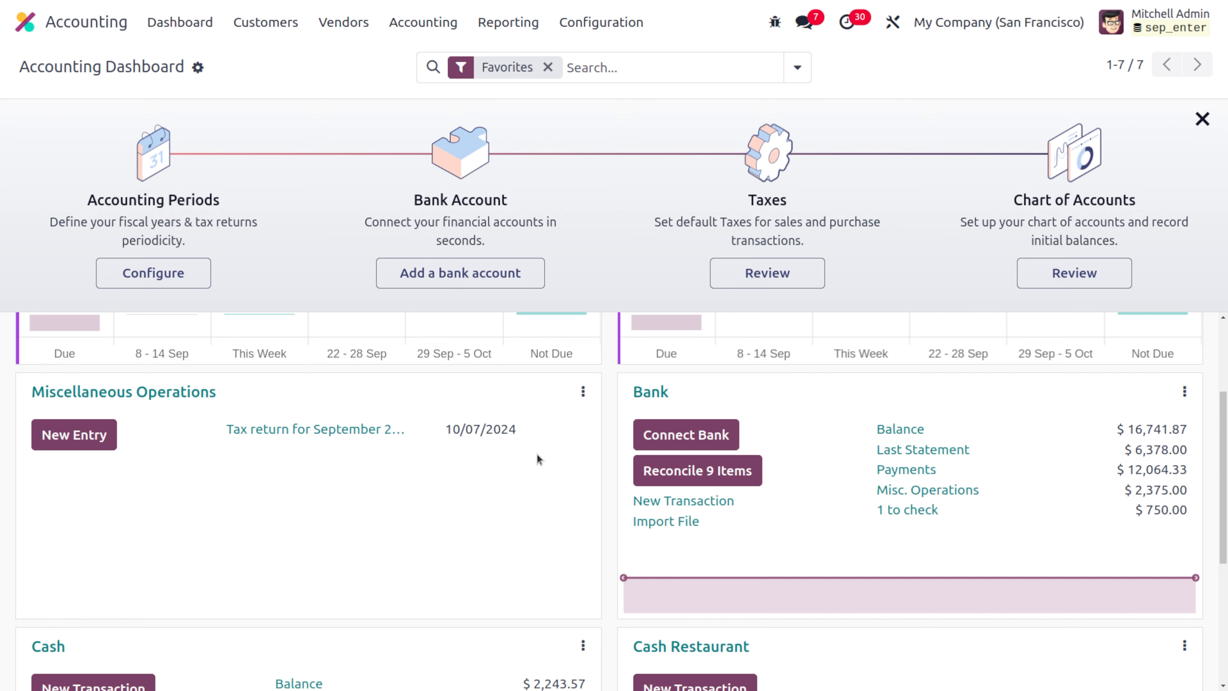
View the Bank journal's reconciliation list, and look up the Wood Corner invoice by its copied number in the customer invoices
{"action": "left_click", "coordinate": [658, 391]}
{"action": "mouse_move", "coordinate": [286, 195]}
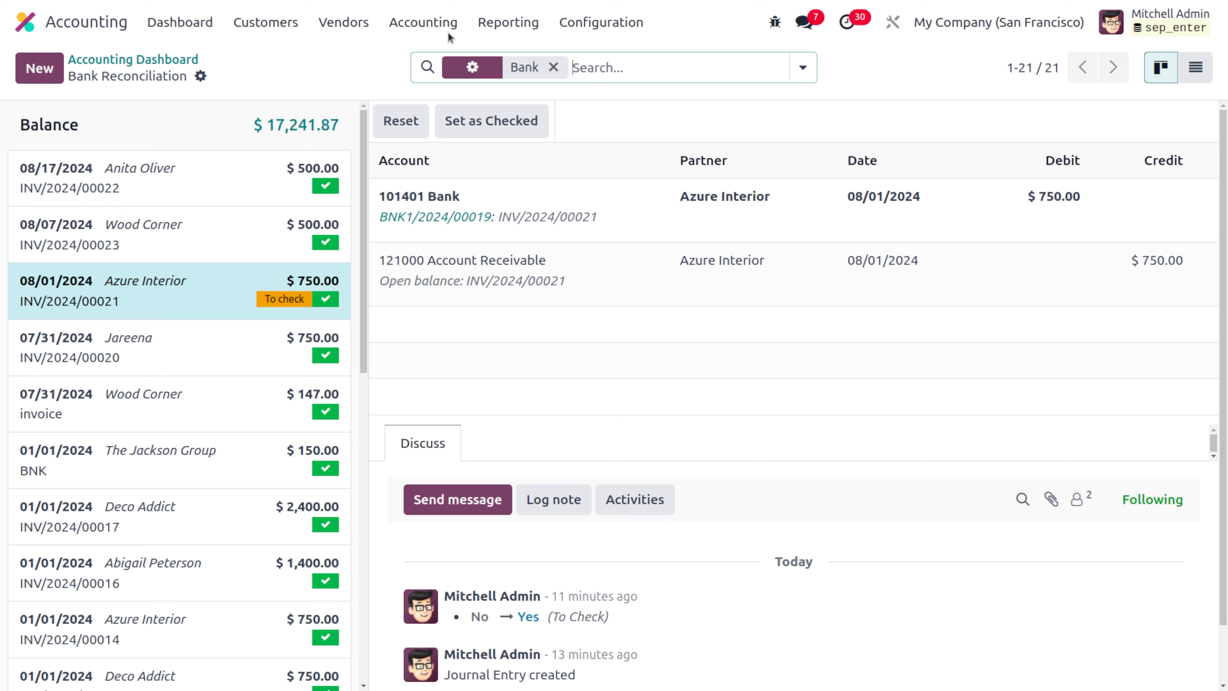
{"action": "left_click", "coordinate": [284, 24]}
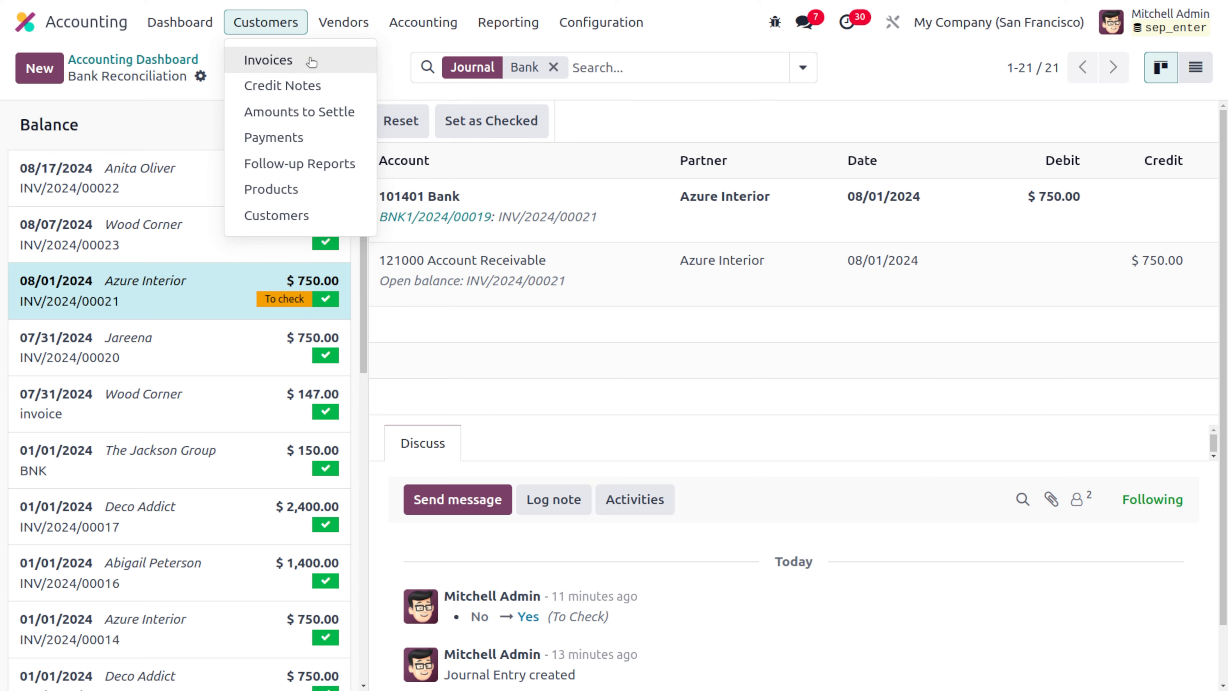
{"action": "left_click", "coordinate": [309, 59]}
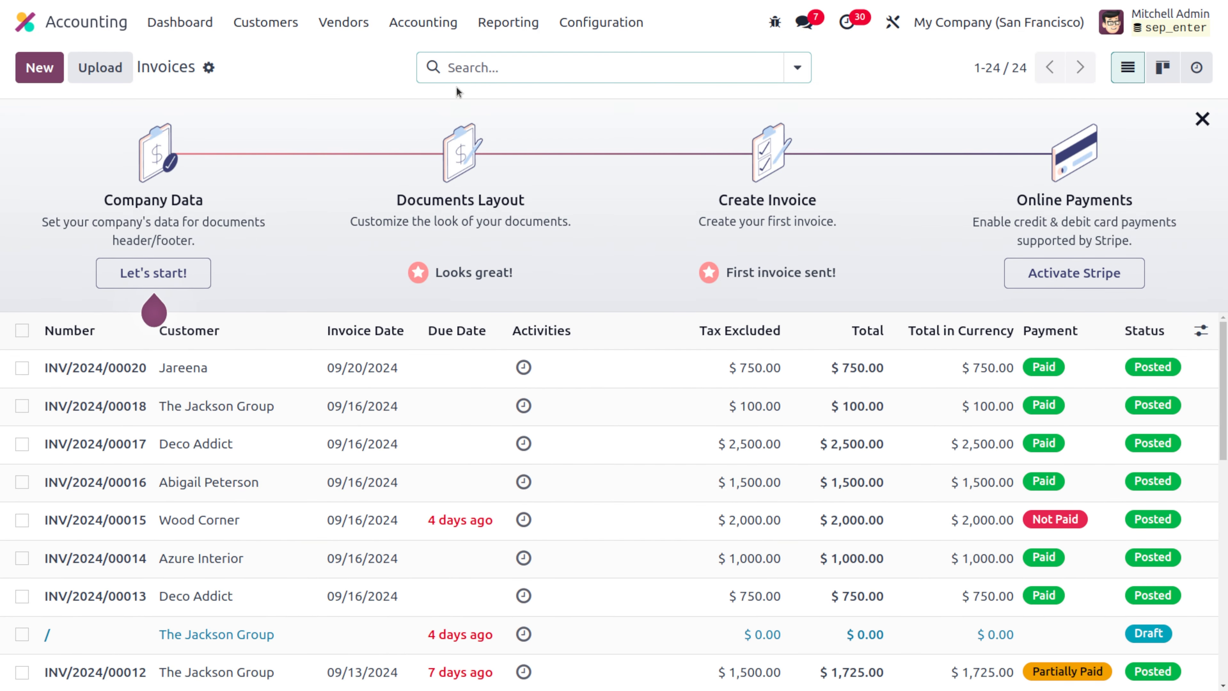
{"action": "key", "text": "ctrl+v"}
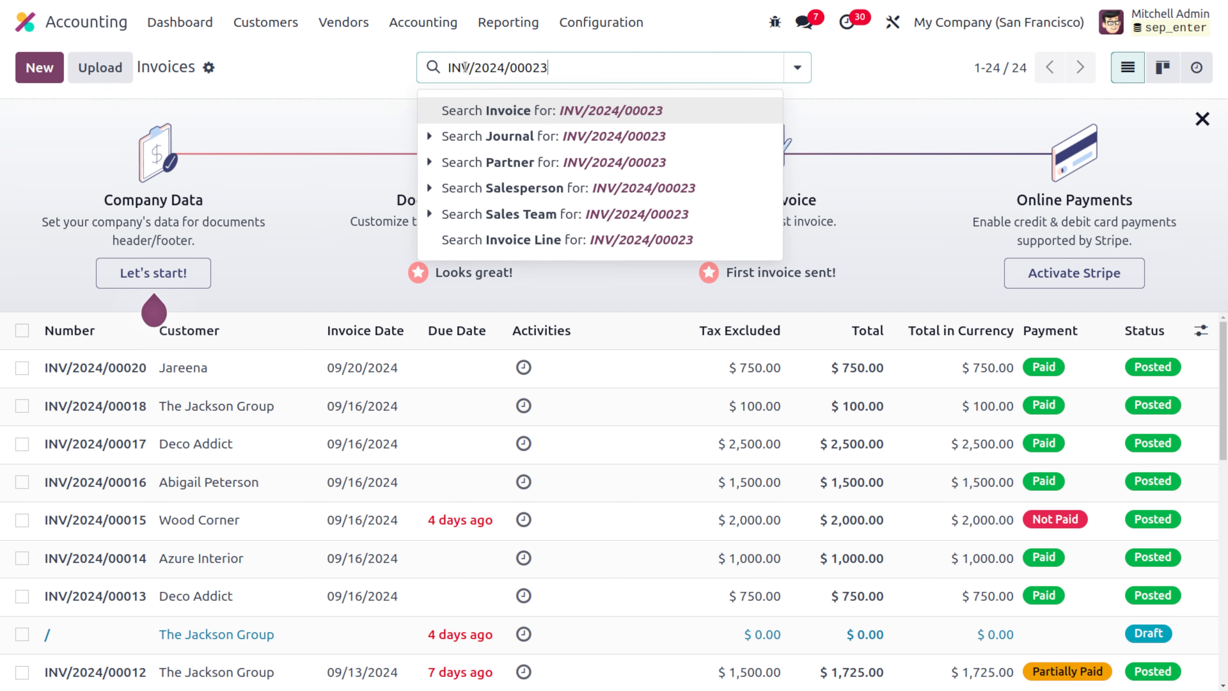
{"action": "key", "text": "Return"}
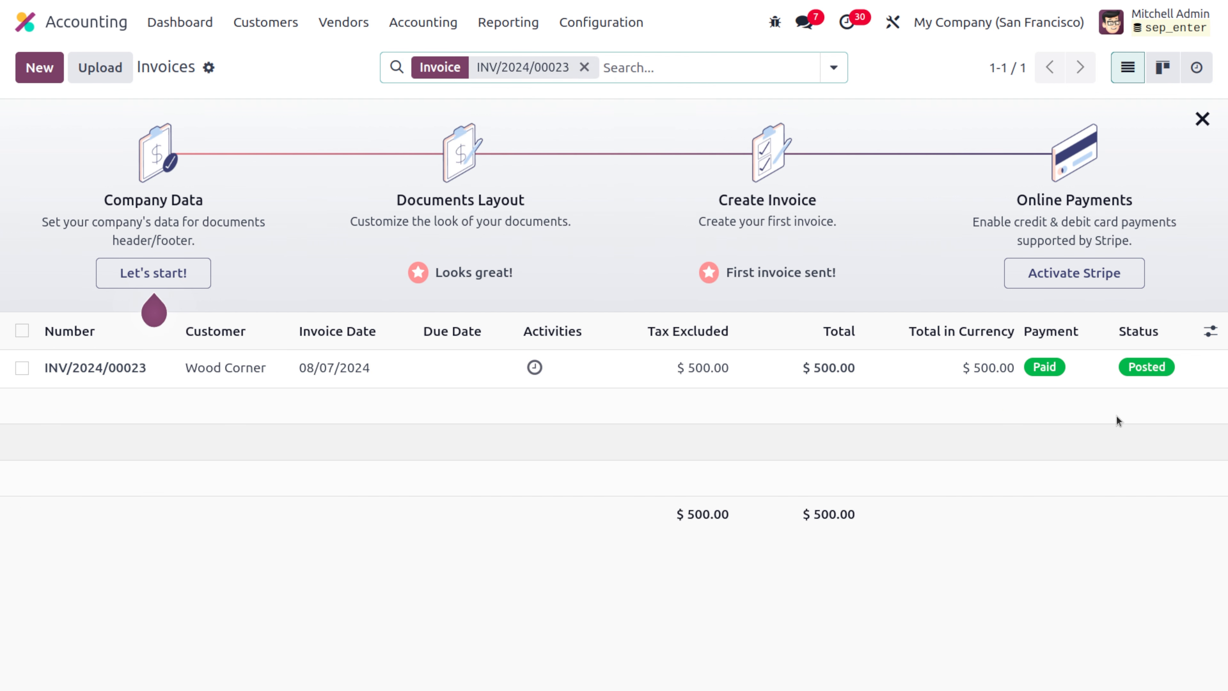